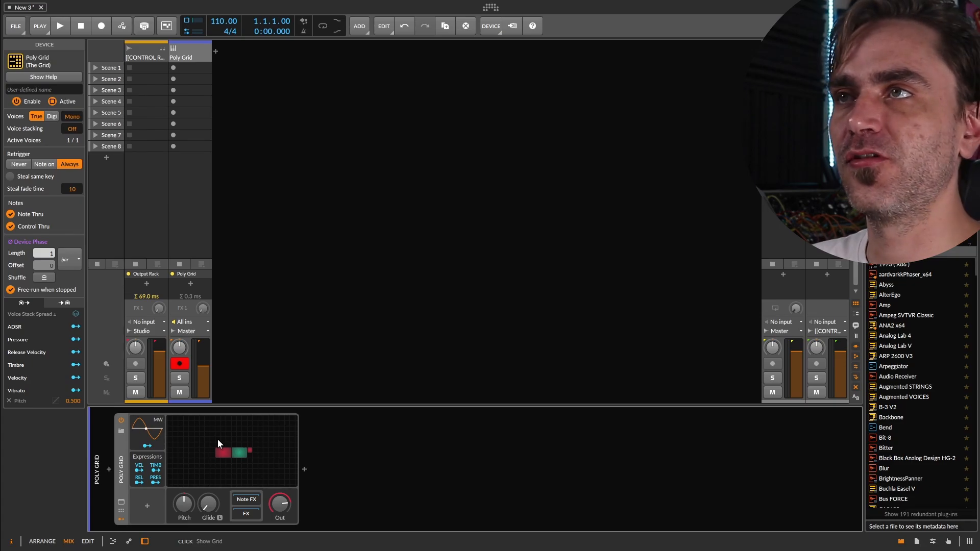
Open the Poly Grid patch, move the Union oscillator away from the ADSR and replace it with a Sine oscillator.
left_click(210, 429)
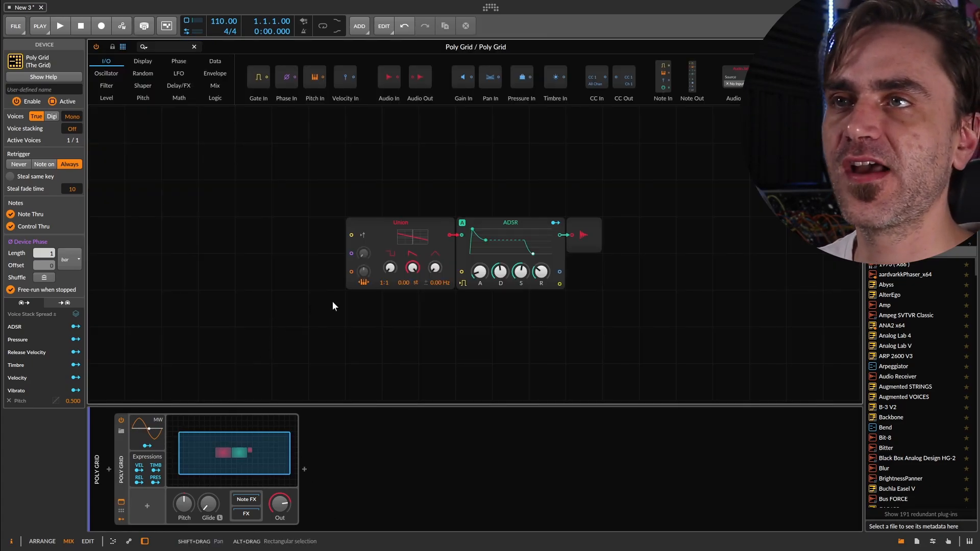
left_click_drag(366, 223, 329, 223)
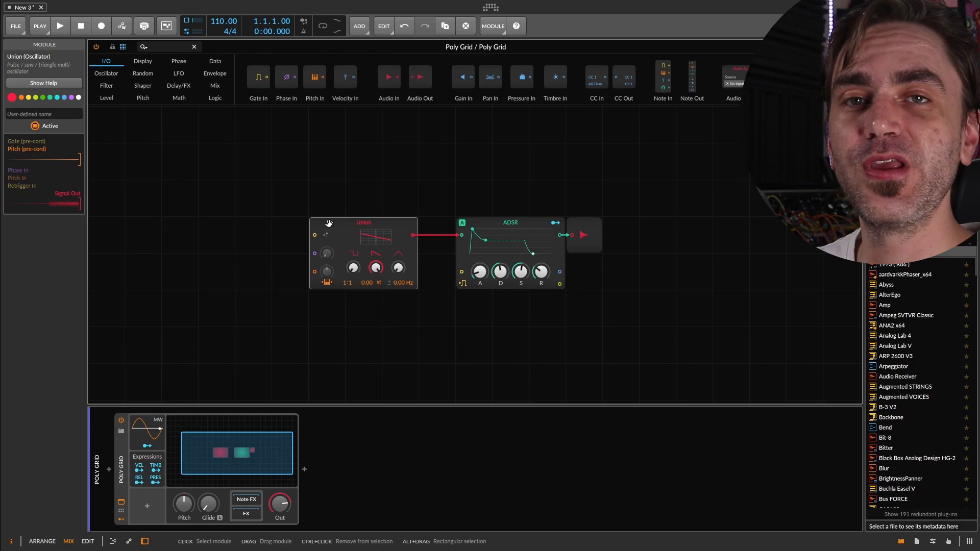
right_click(365, 223)
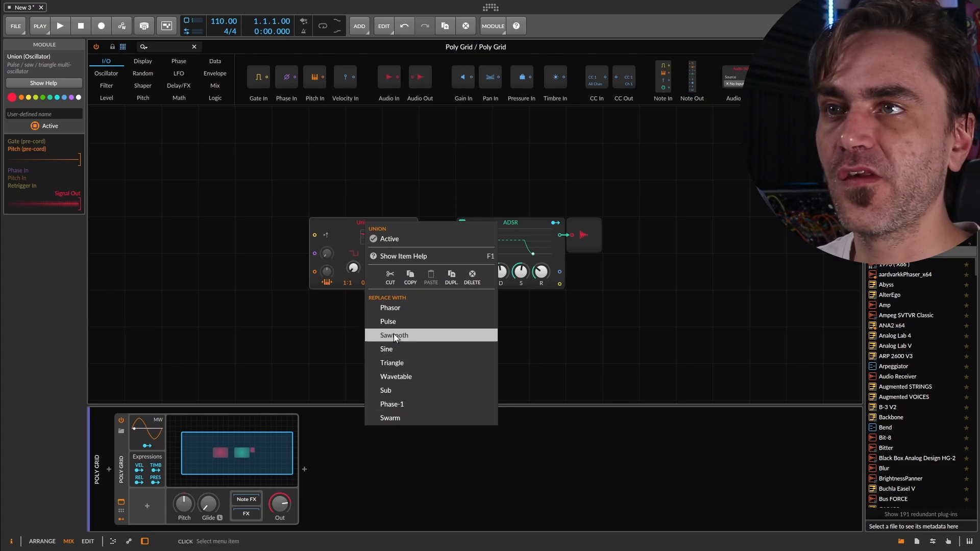
left_click(402, 350)
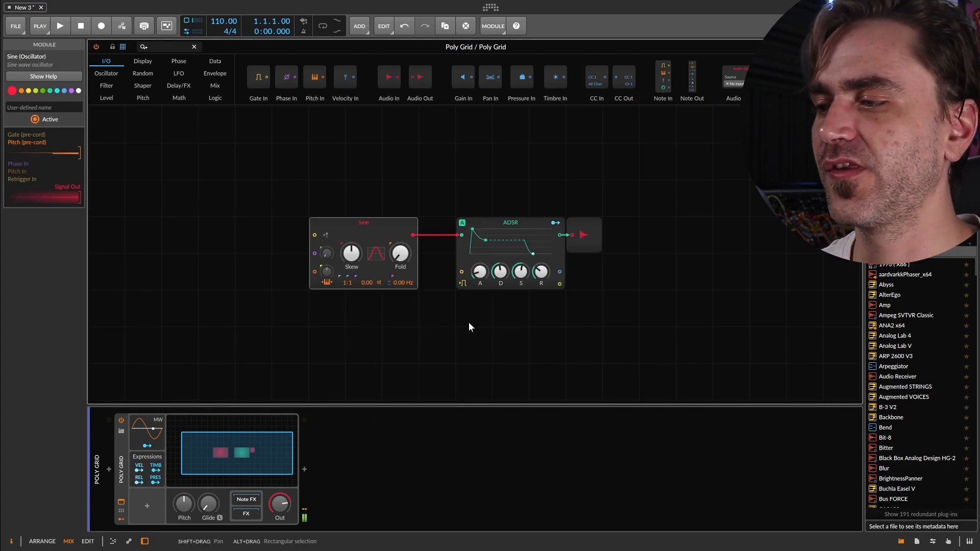
Insert the Riffer plug-in before the Poly Grid in the device chain.
left_click(108, 469)
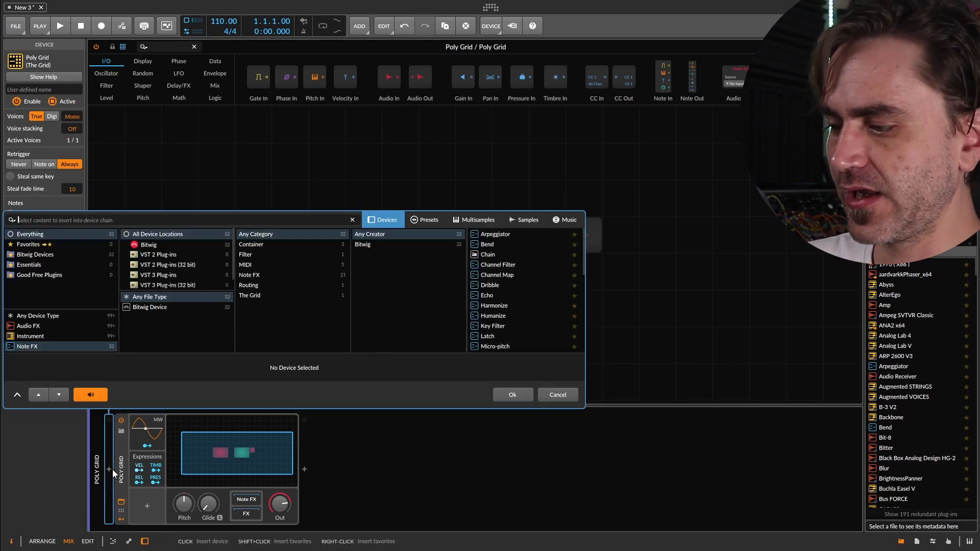
type("riffer")
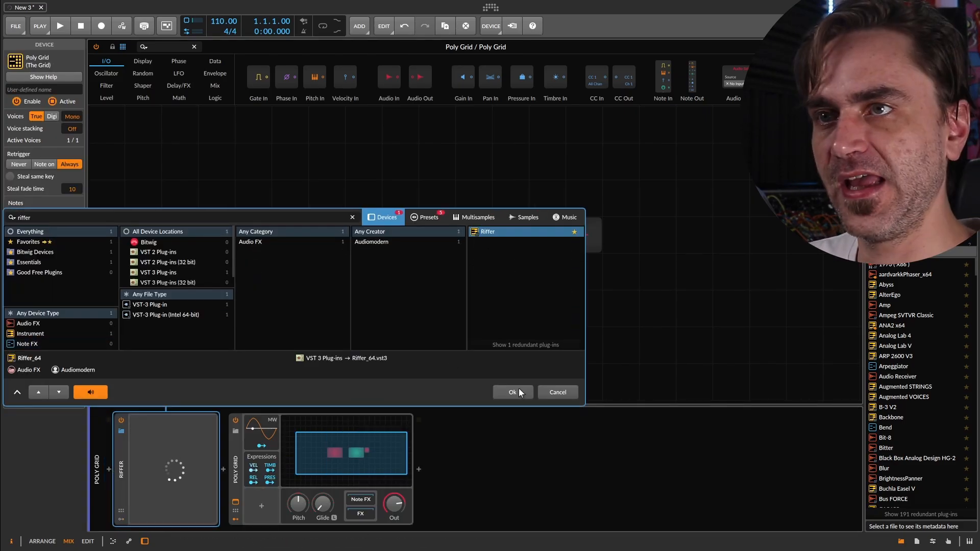
left_click(518, 393)
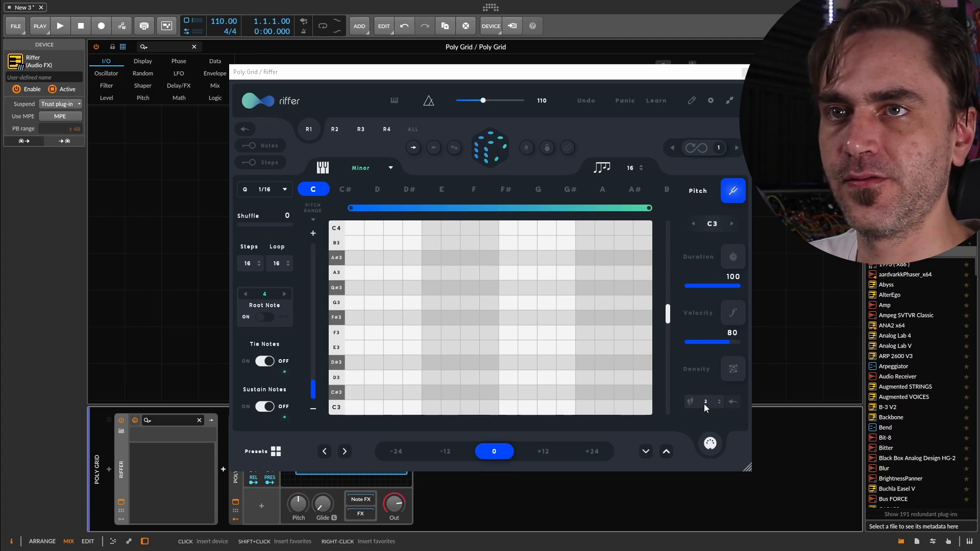
Set Riffer's scale to Dash Glitch1 and generate a random riff.
left_click(375, 172)
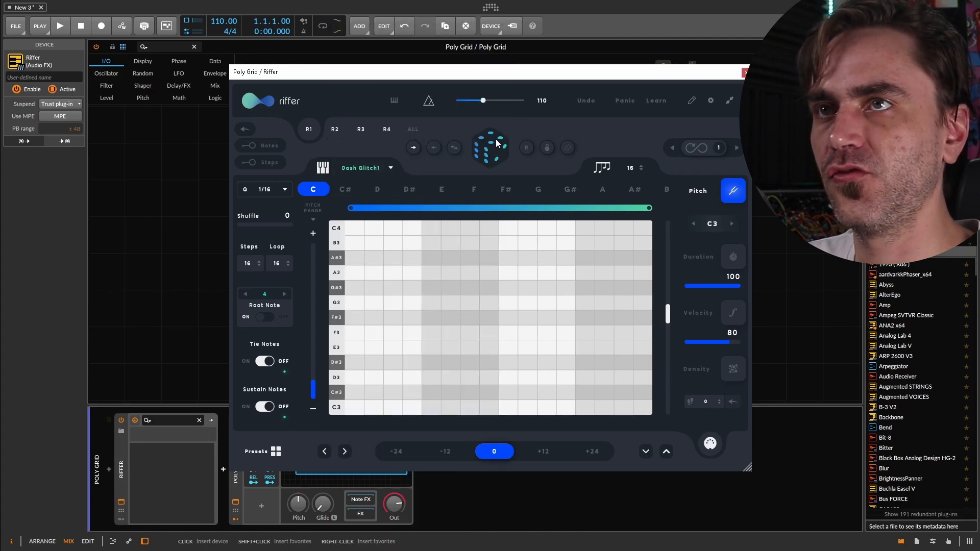
left_click(501, 164)
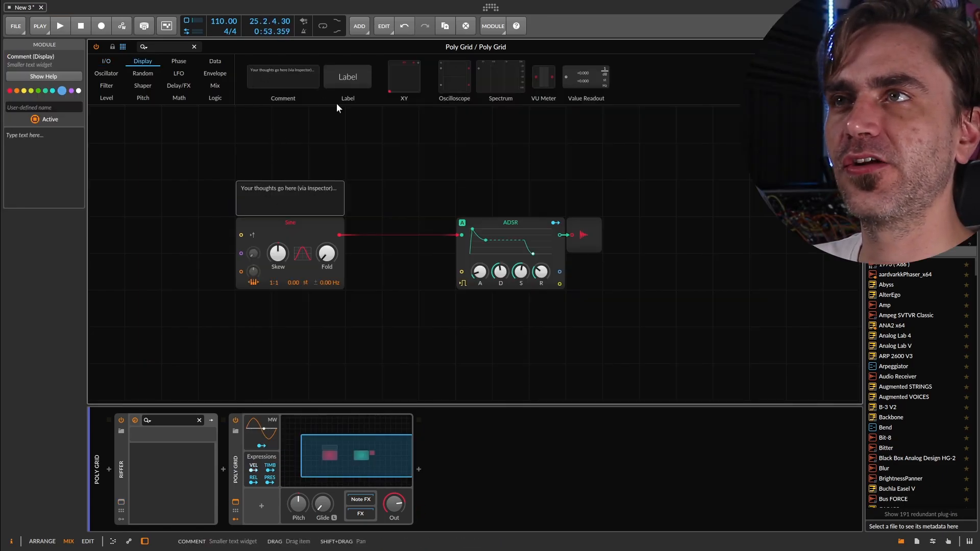
Place a Label above the Sine module and delete the Comment modules above Sine and ADSR.
left_click_drag(291, 79, 472, 206)
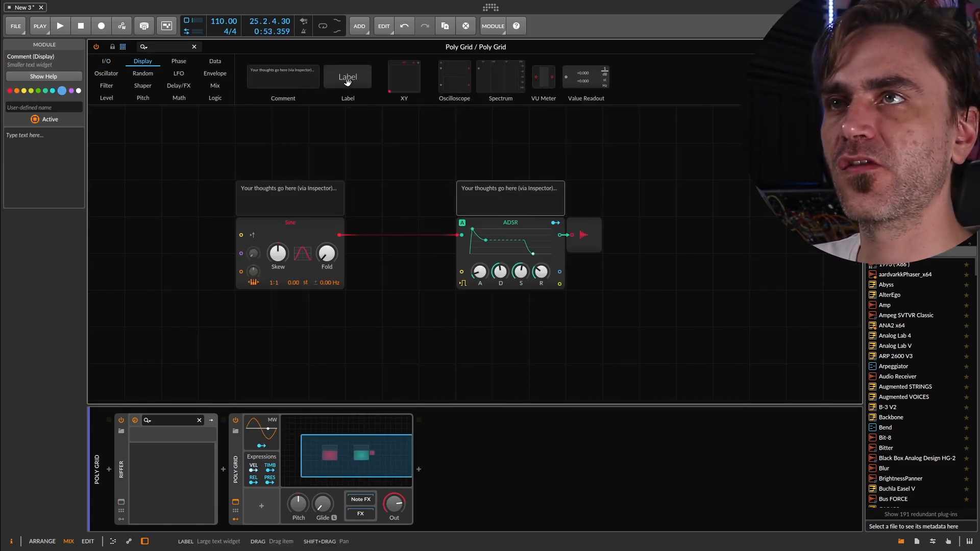
left_click_drag(348, 77, 286, 203)
left_click(287, 199)
key("Delete")
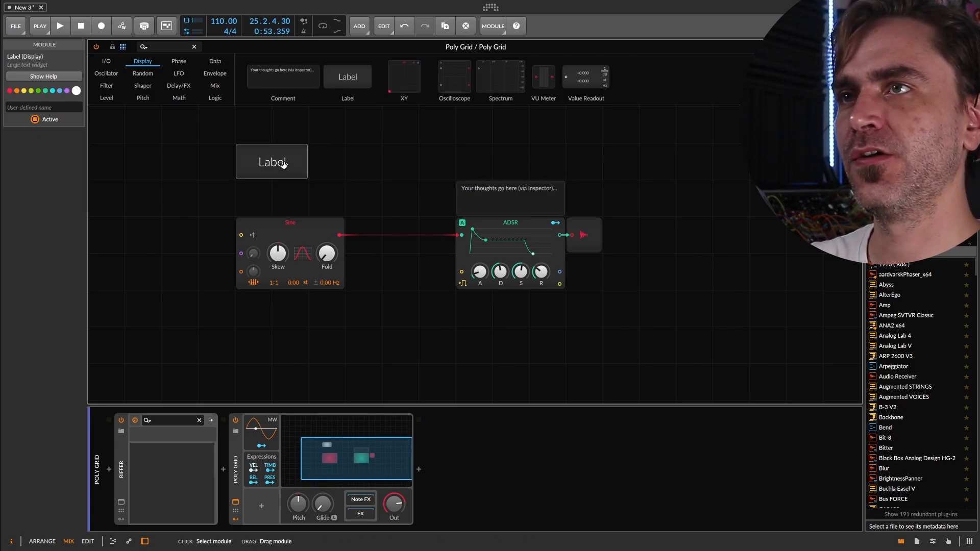
left_click(513, 189)
key("Delete")
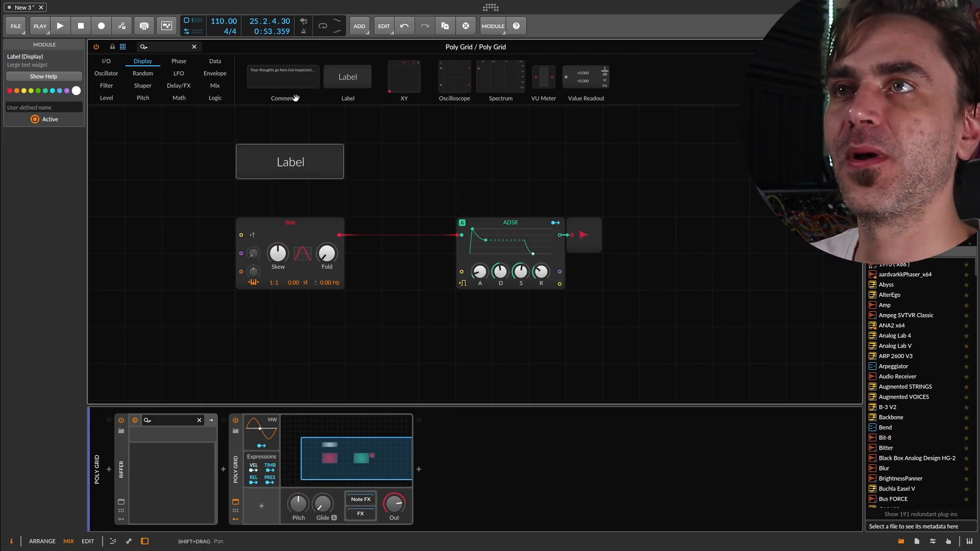
Add a second Label above the ADSR and shift the label, ADSR and audio output modules further to the right.
left_click_drag(348, 76, 493, 168)
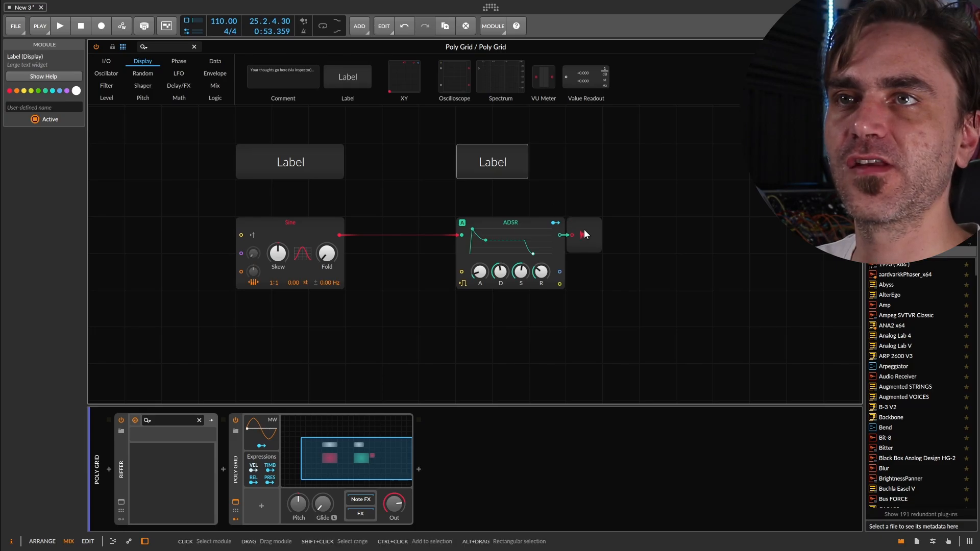
left_click_drag(584, 233, 693, 234)
left_click_drag(529, 226, 602, 225)
left_click(534, 162)
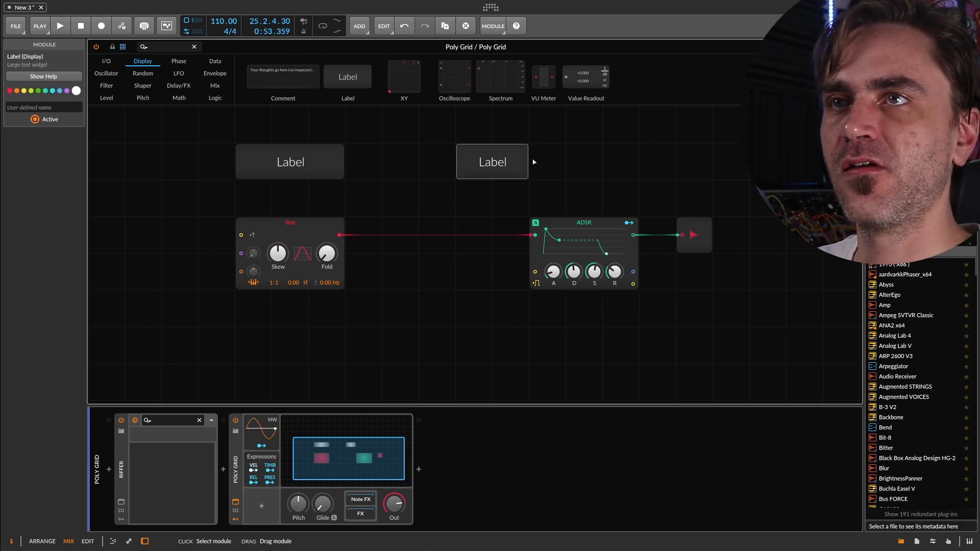
left_click_drag(534, 162, 644, 161)
Name the label above the Sine module "Generator" and move both modules further left.
left_click(303, 161)
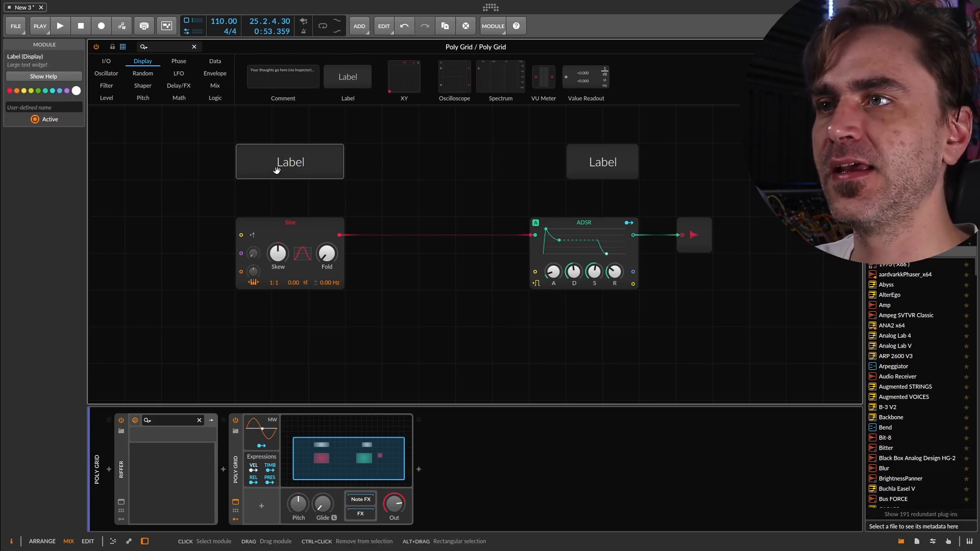
left_click(48, 108)
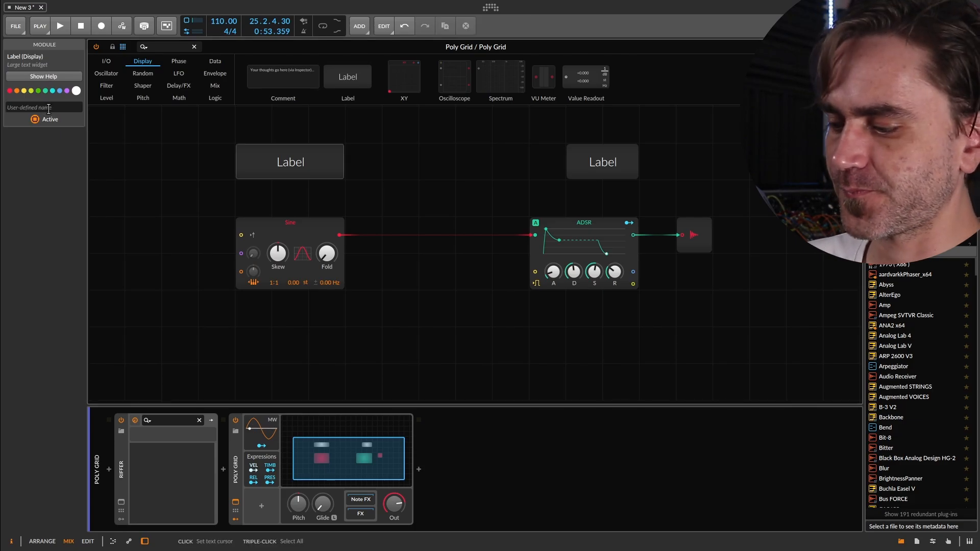
type("Generator")
left_click_drag(186, 145, 363, 281)
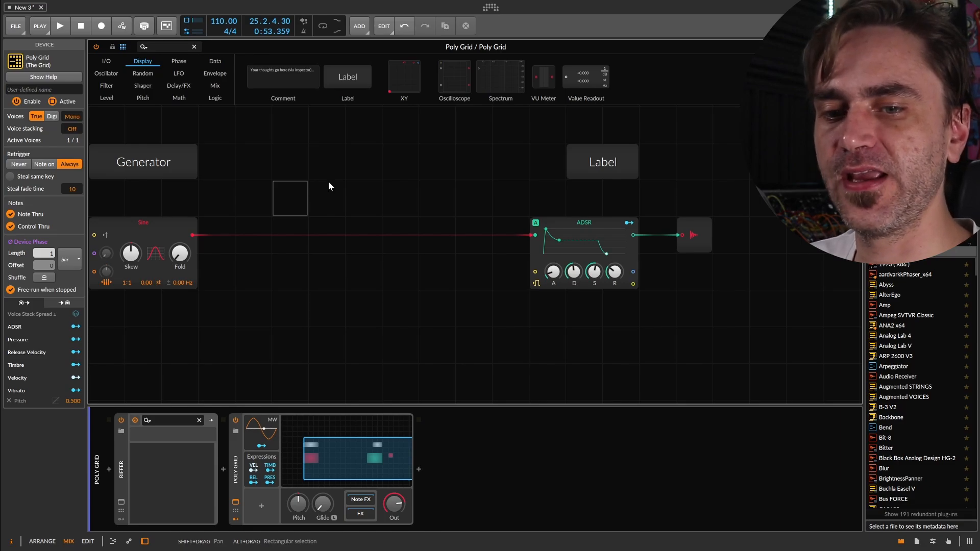
Move the second label next to Generator and name it "Shimmer / ER".
left_click_drag(606, 161, 312, 161)
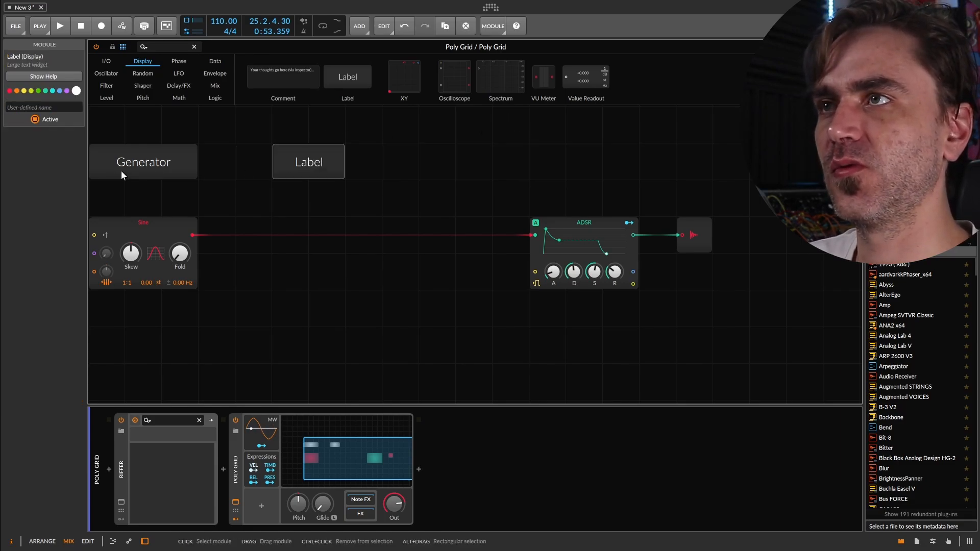
left_click(25, 109)
type("Shimm")
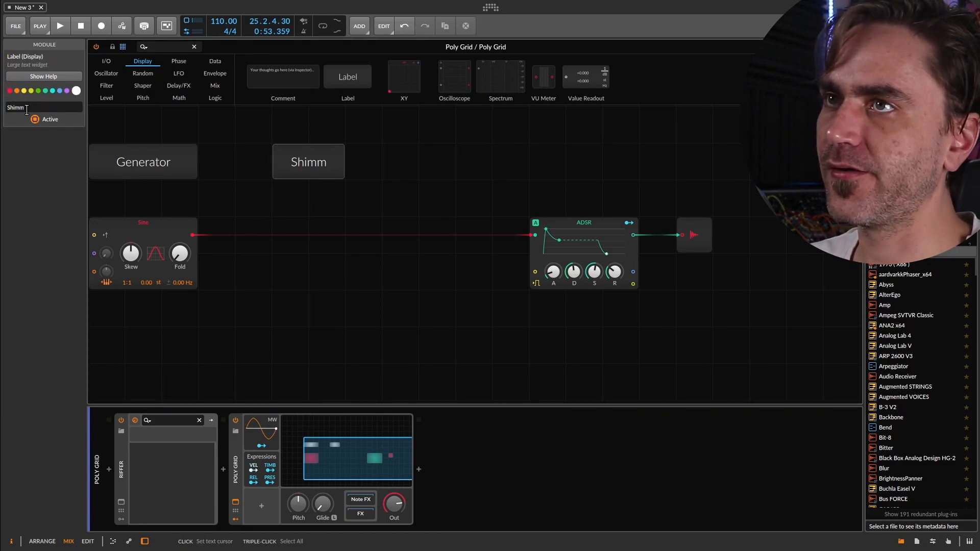
type("er / ER")
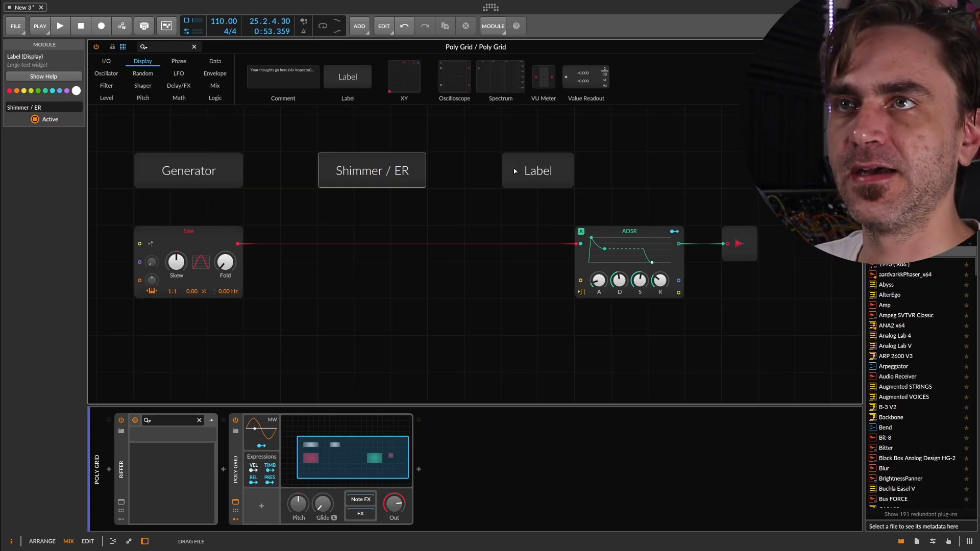
Name the third label "Envelopes / Filters", align the ADSR beneath it and widen the label.
left_click(515, 171)
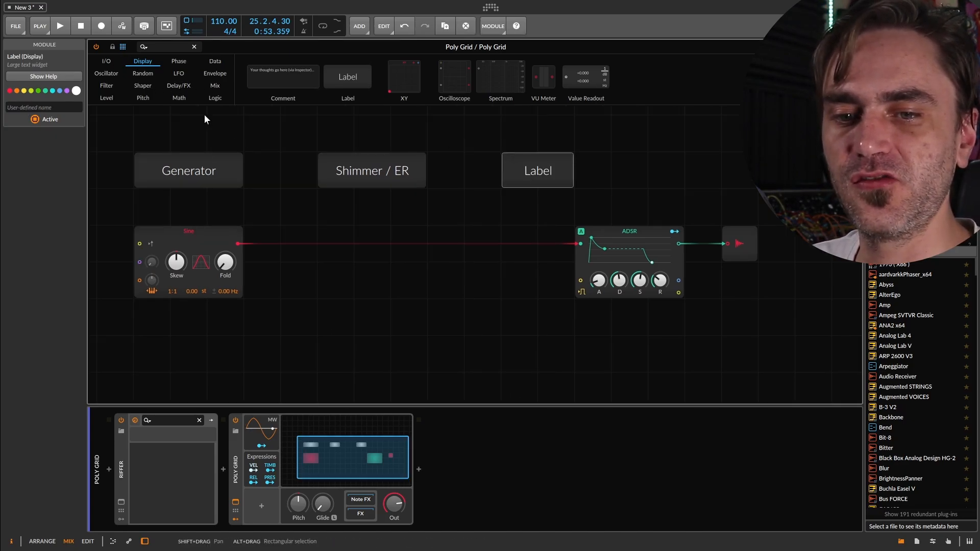
left_click(59, 106)
type("Envelopes")
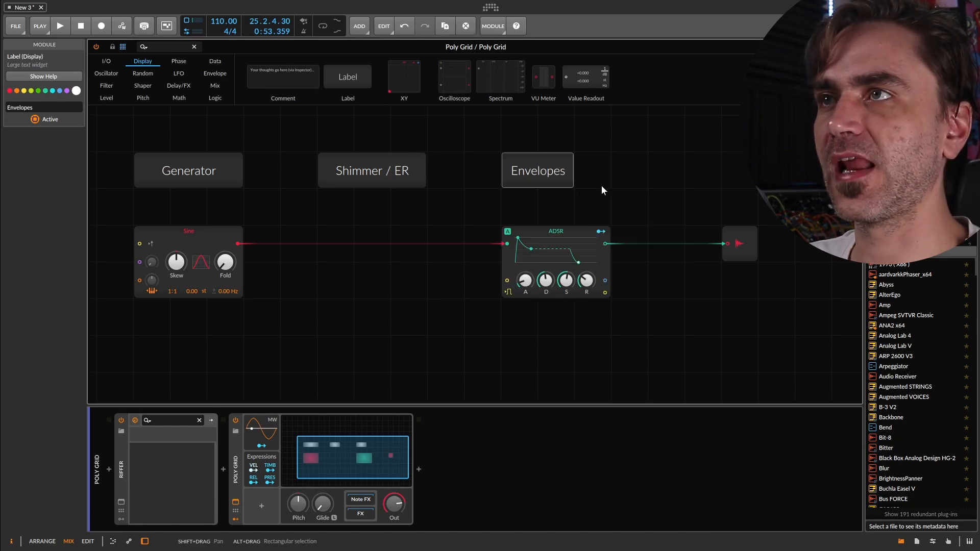
left_click(59, 106)
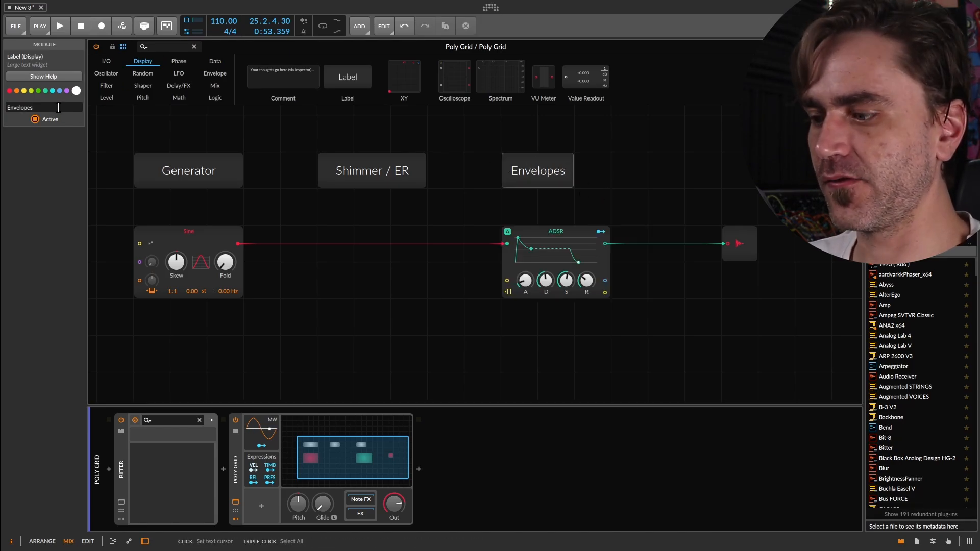
type("/ Filters")
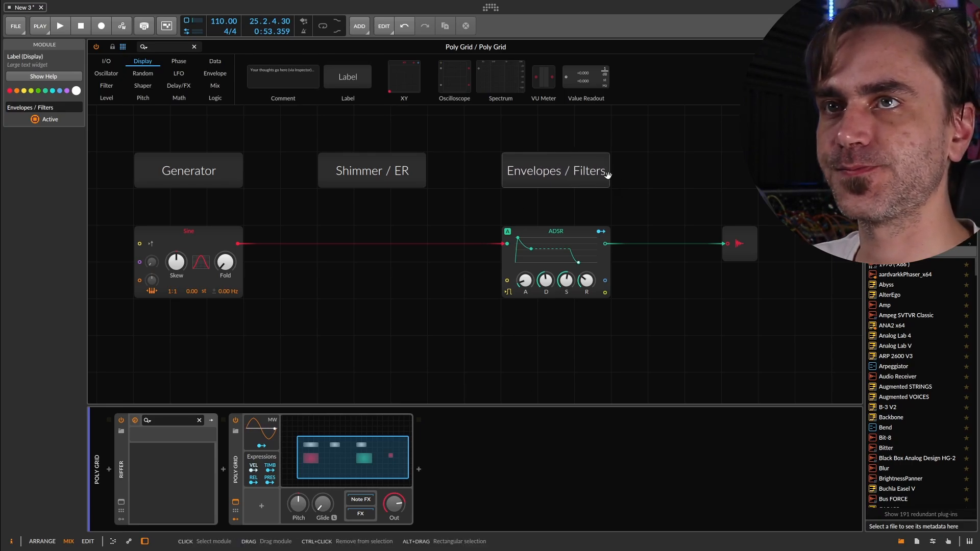
left_click_drag(609, 175, 646, 175)
Add a label above the audio output module and name it "Big Reverb Tails".
left_click(666, 207)
left_click_drag(699, 292, 641, 291)
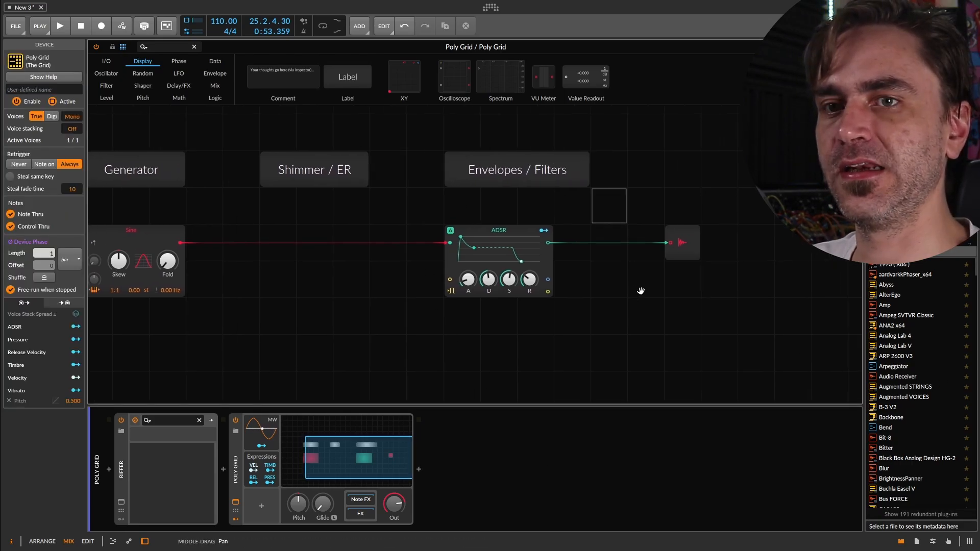
left_click(645, 170)
left_click_drag(348, 77, 711, 168)
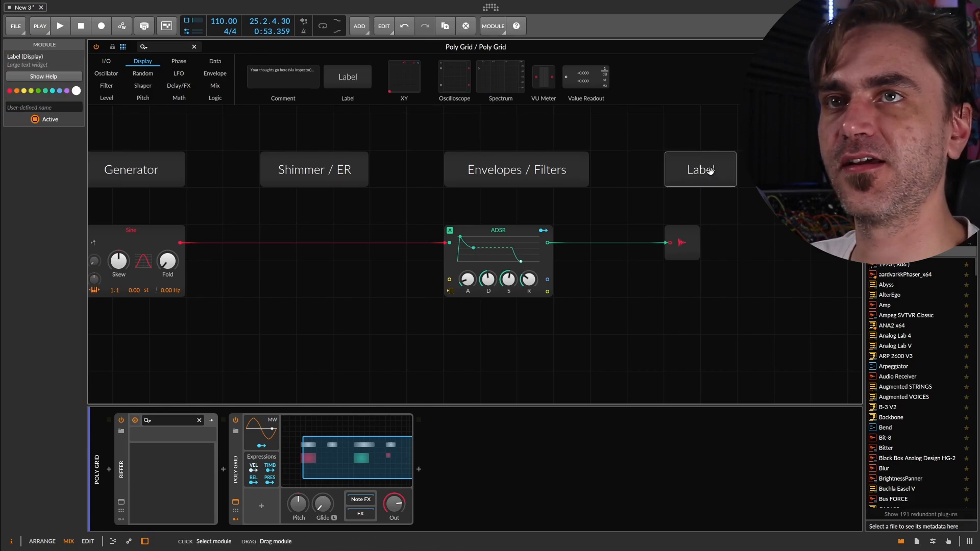
left_click(20, 108)
type("Big Reverb Tails")
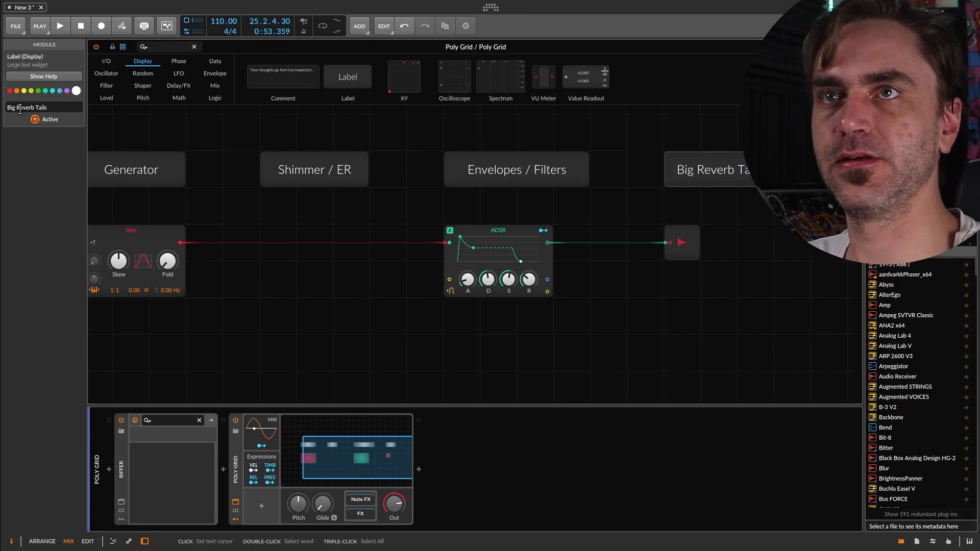
Add another label after Big Reverb Tails and name it "Extra FX".
left_click_drag(786, 238, 403, 214)
left_click_drag(358, 73, 662, 165)
left_click(538, 159)
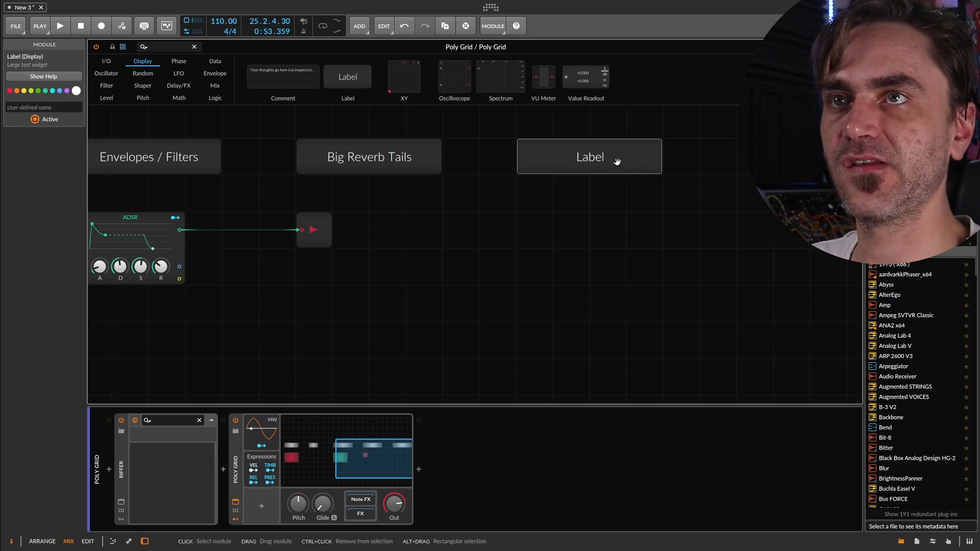
left_click(36, 108)
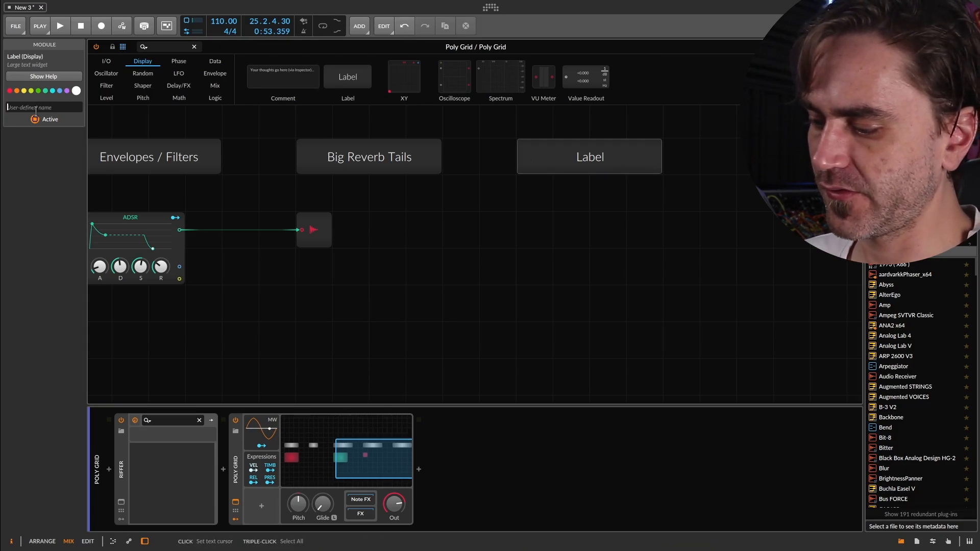
type("Extra FX")
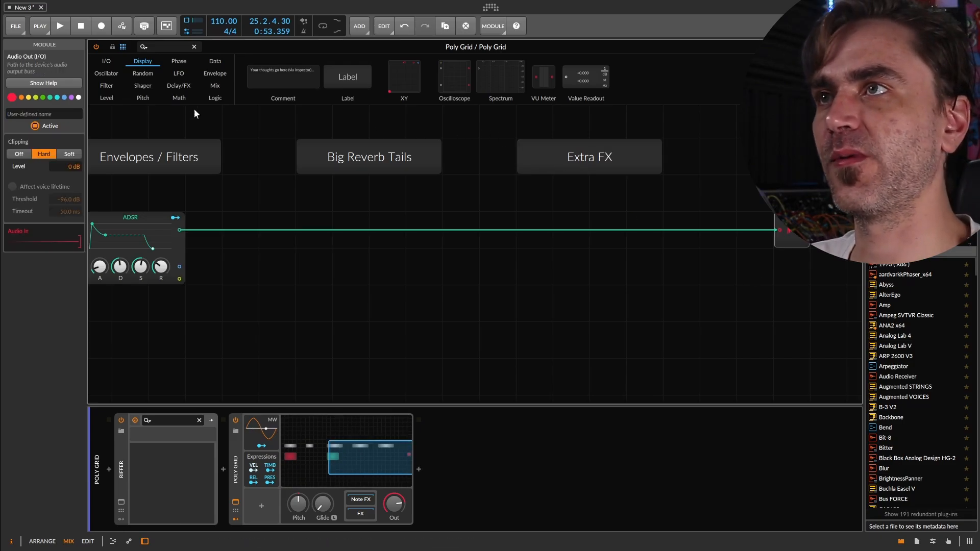
Add a "Mixdown" label after Extra FX, move it closer and widen it.
left_click_drag(344, 75, 730, 148)
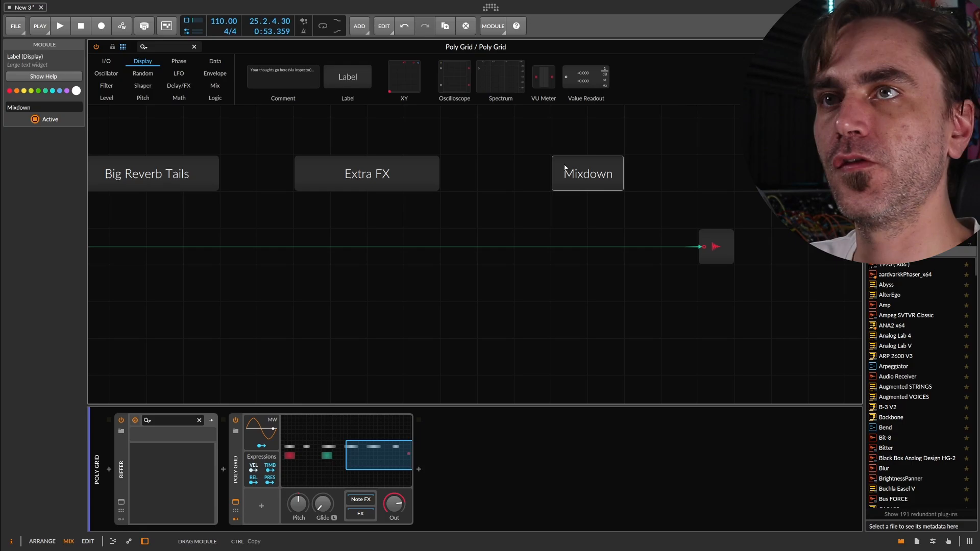
left_click_drag(565, 167, 528, 169)
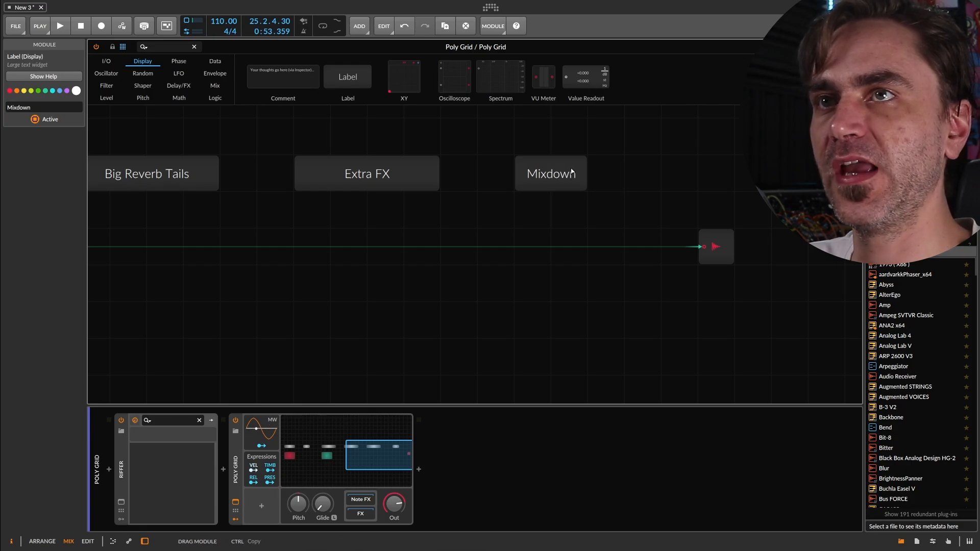
left_click_drag(585, 189, 624, 190)
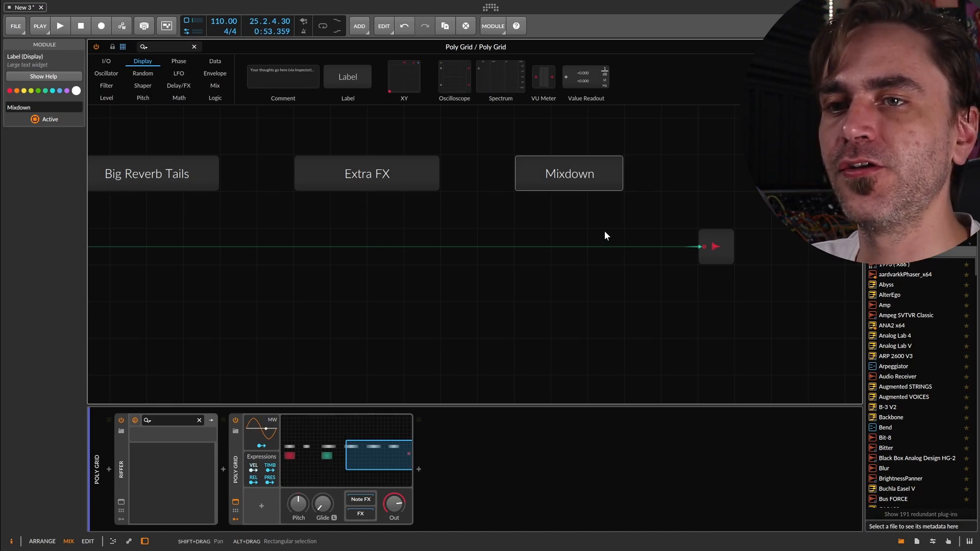
Review the labelled sections along the signal path up to the Mixdown label and audio output.
left_click_drag(604, 234, 746, 211)
mouse_move(356, 258)
left_mouse_down()
mouse_move(460, 232)
mouse_move(547, 256)
mouse_move(609, 290)
mouse_move(584, 293)
mouse_move(468, 221)
mouse_move(390, 218)
left_mouse_up()
left_click_drag(613, 209, 723, 212)
left_click_drag(443, 226, 596, 296)
left_click_drag(598, 258, 498, 252)
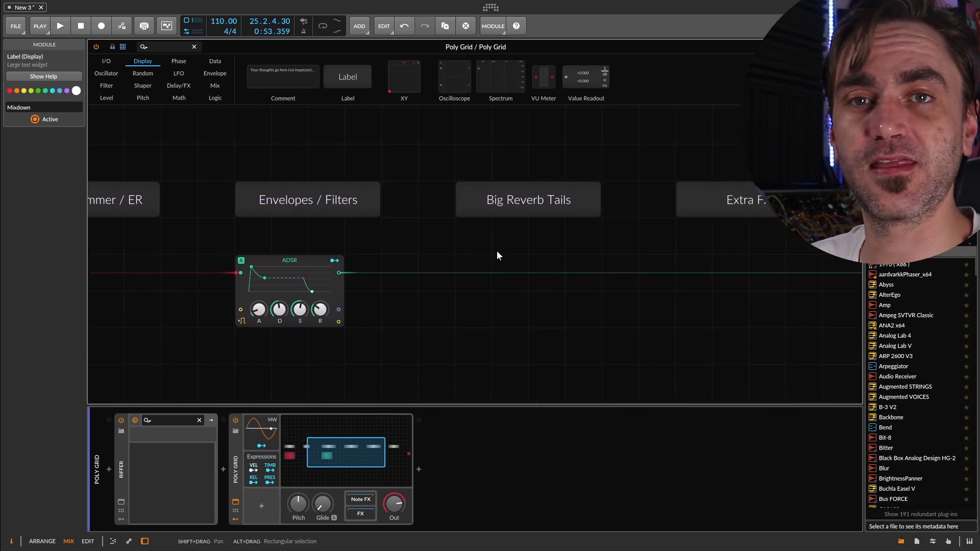
left_click_drag(595, 292, 387, 284)
left_click_drag(584, 250, 402, 254)
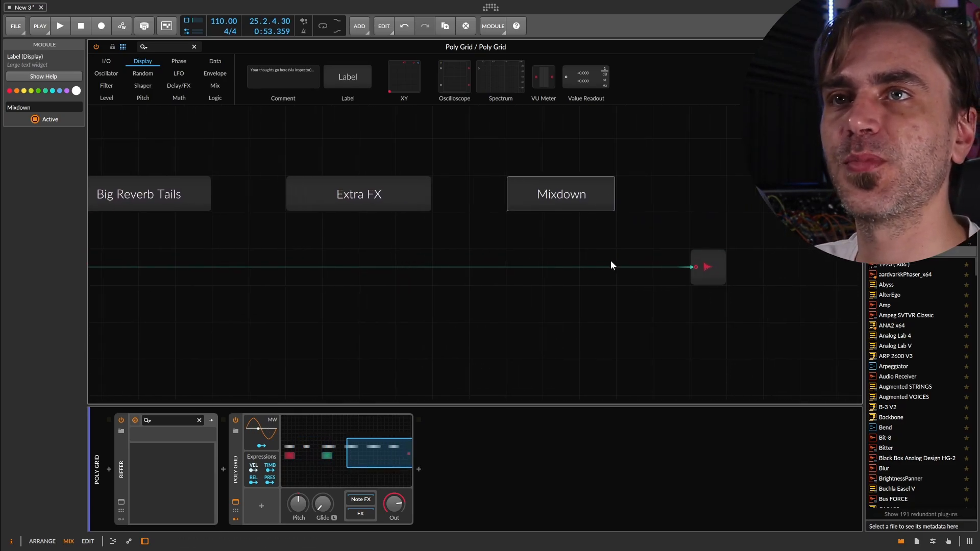
Find the Mixer module and insert it directly before the audio output under the Mixdown section.
mouse_move(281, 238)
left_mouse_down()
mouse_move(396, 267)
mouse_move(579, 269)
left_mouse_up()
left_click_drag(671, 225, 471, 186)
left_click_drag(697, 246, 547, 193)
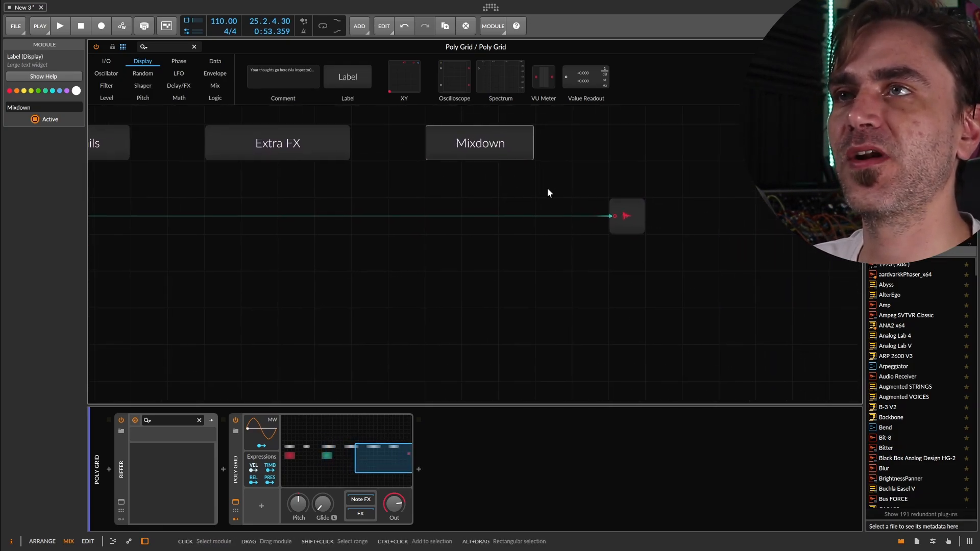
left_click(167, 49)
type("mix")
left_click_drag(122, 76, 658, 210)
scroll(587, 222, "down", 2)
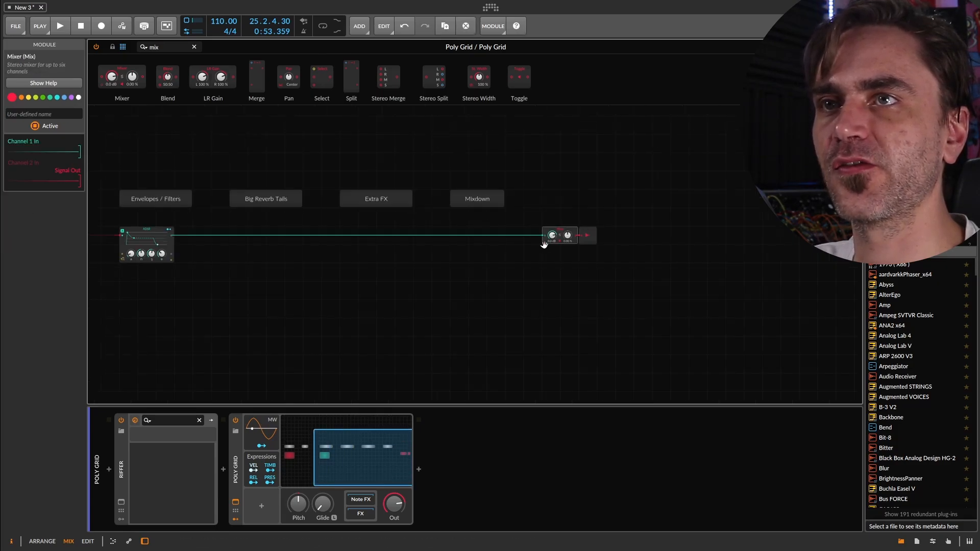
left_click_drag(542, 245, 722, 233)
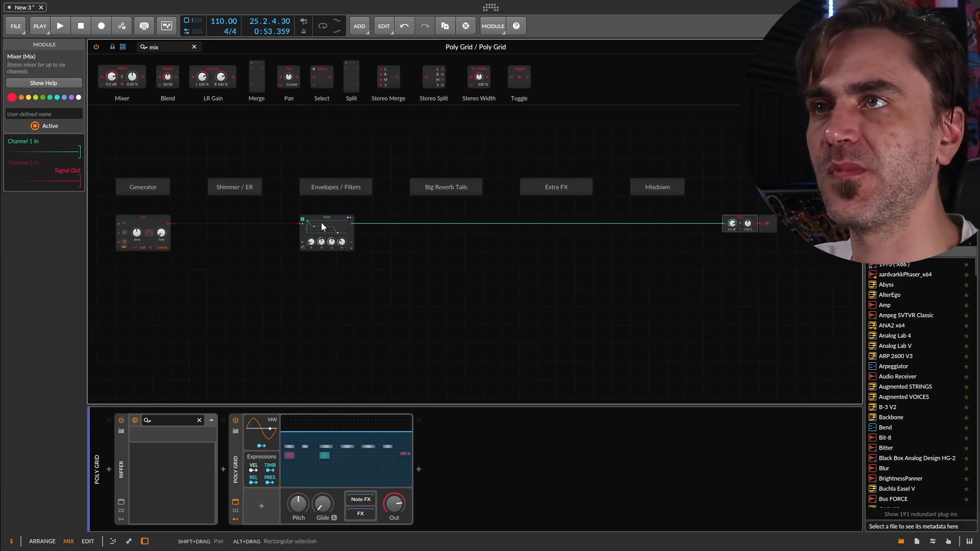
Connect the Sine output directly to the Mixer's first input and move the ADSR out of the way, one row lower.
left_click(337, 223)
left_click_drag(337, 223, 355, 222)
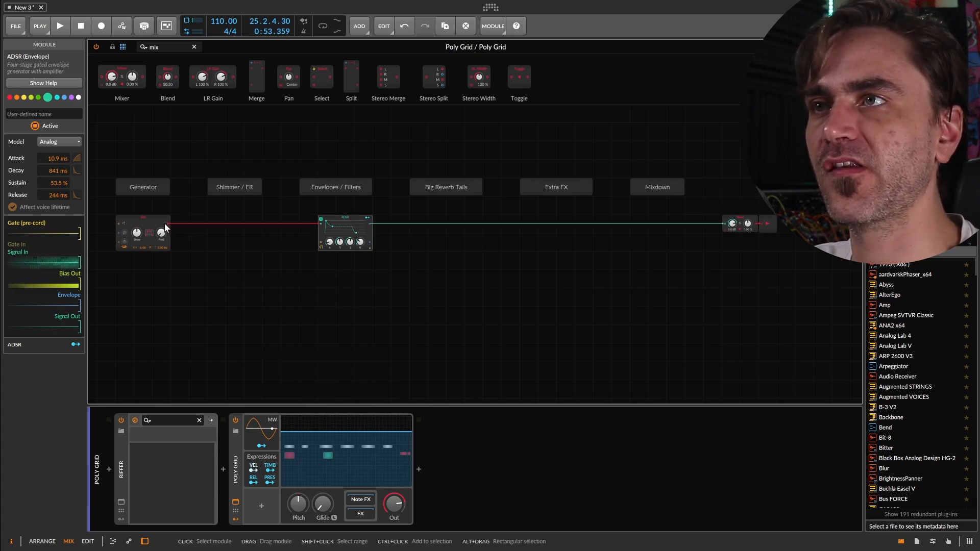
left_click_drag(169, 224, 721, 221)
left_click_drag(357, 226, 358, 245)
Lower the level of the Mixer's first channel.
scroll(741, 220, "up", 3)
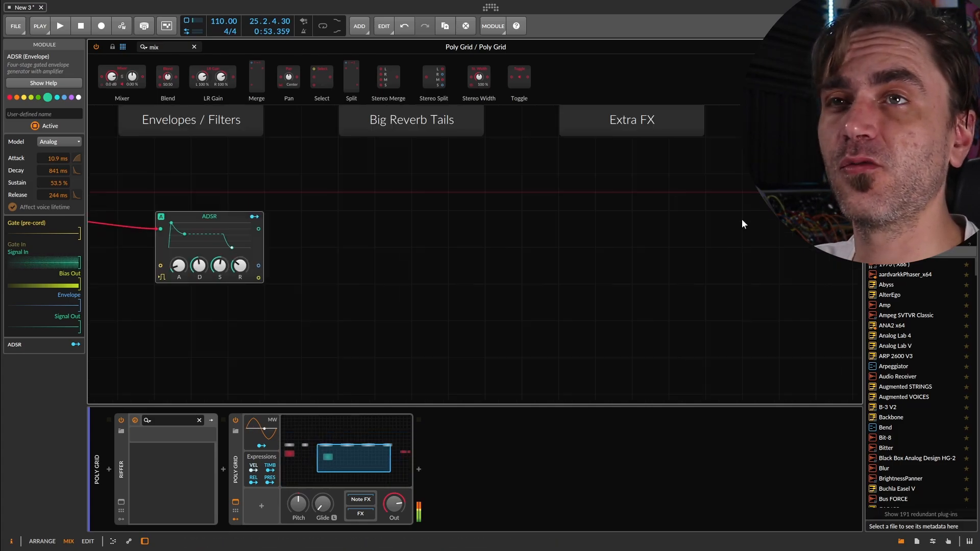
scroll(438, 235, "down", 3)
scroll(551, 271, "up", 5)
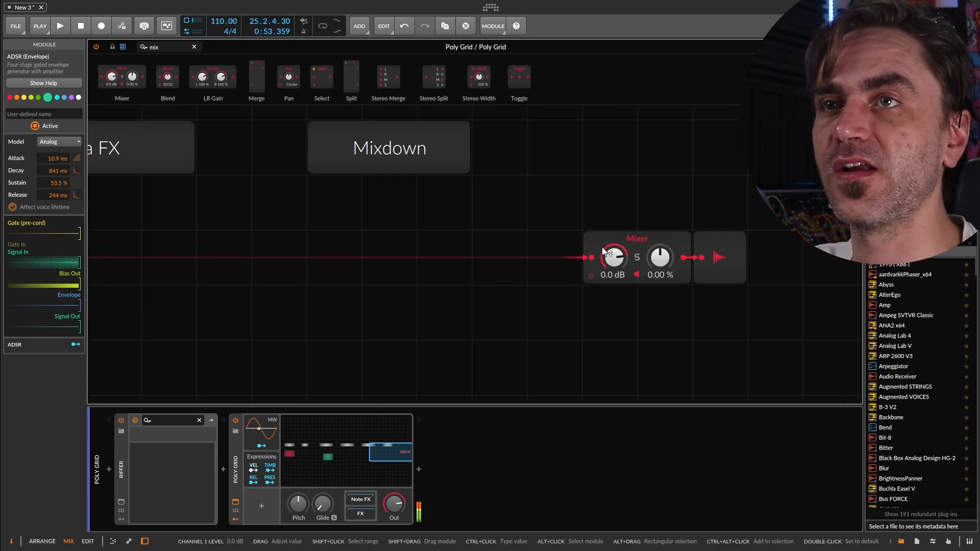
left_click_drag(615, 255, 614, 286)
scroll(485, 303, "down", 2)
Connect the ADSR's signal output to a second channel on the Mixer.
left_click_drag(484, 299, 670, 256)
left_click_drag(494, 263, 613, 254)
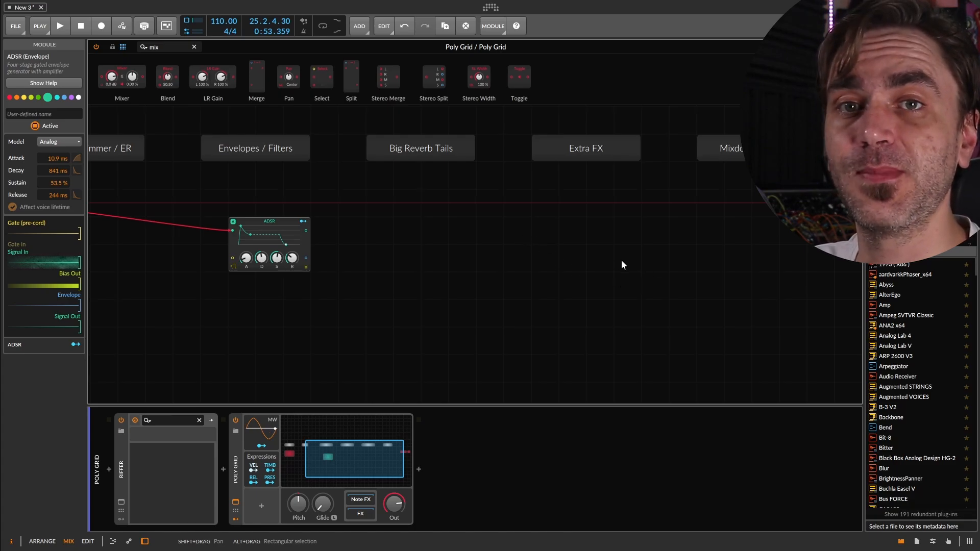
left_click_drag(601, 272, 576, 277)
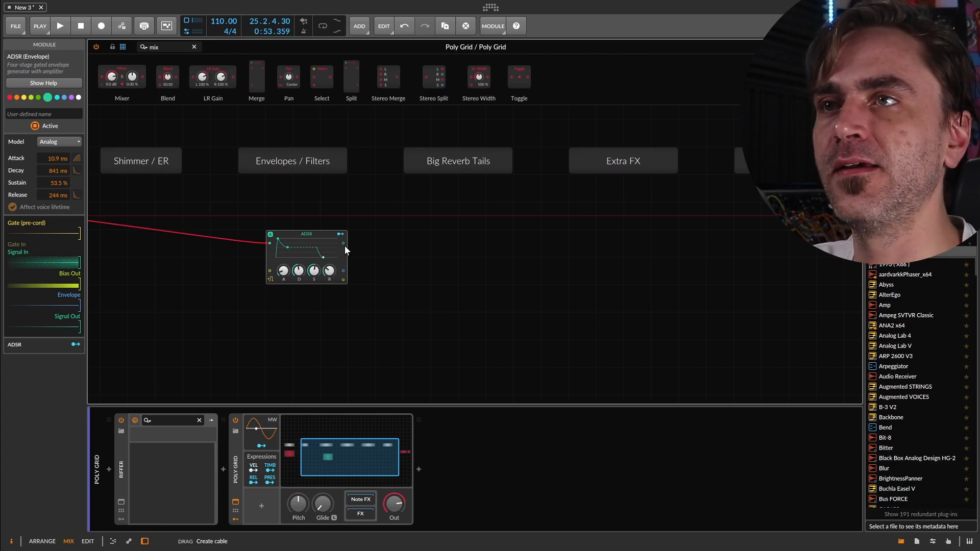
left_click_drag(345, 246, 727, 225)
left_click_drag(526, 309, 589, 301)
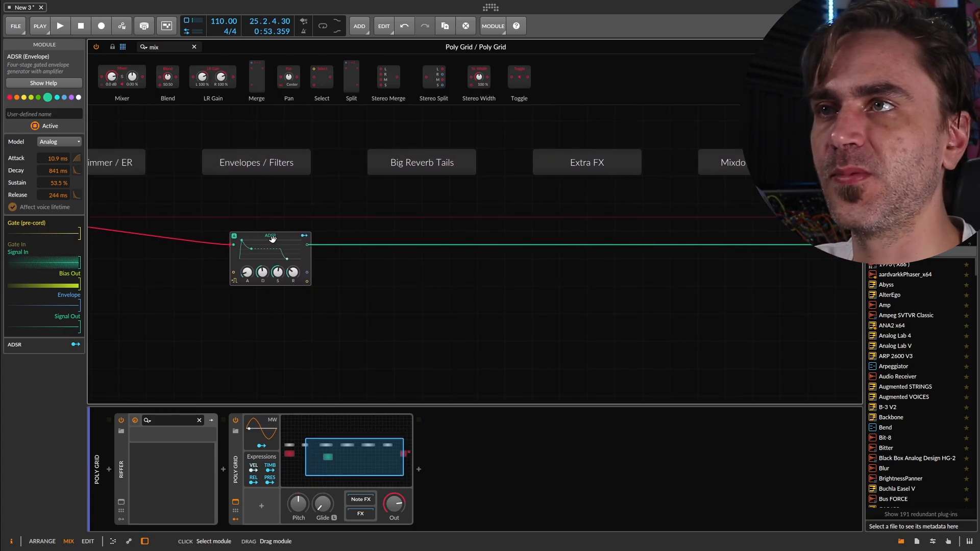
left_click_drag(355, 312, 448, 320)
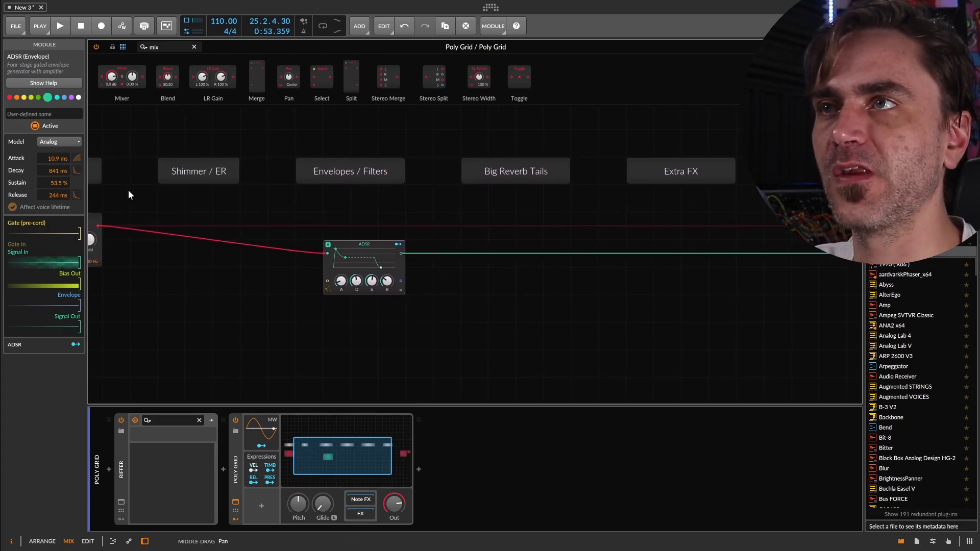
left_click_drag(544, 325, 360, 325)
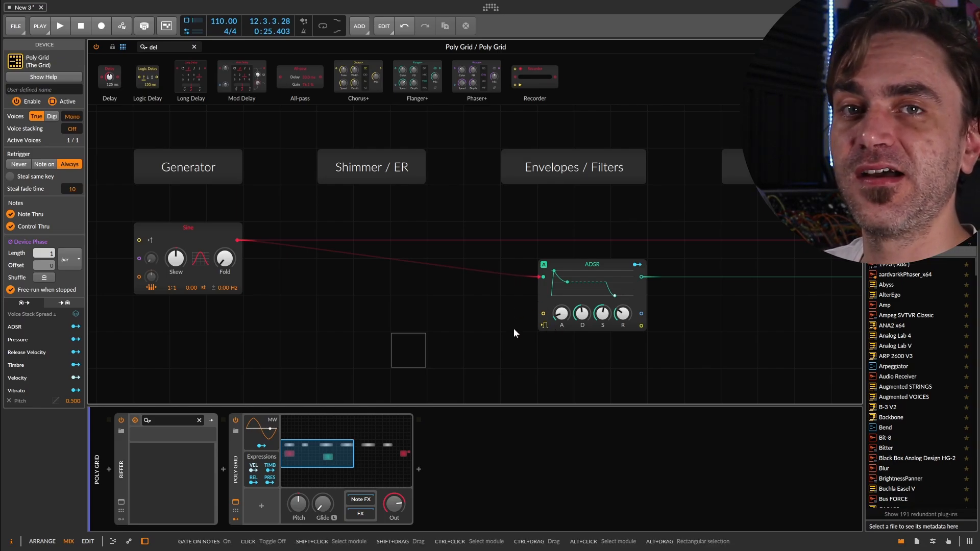
Place an All-pass module under Shimmer / ER and shift the ADSR and its Envelopes / Filters label further along to make room.
left_click_drag(301, 79, 328, 274)
left_click_drag(581, 265, 632, 276)
left_click_drag(611, 168, 639, 169)
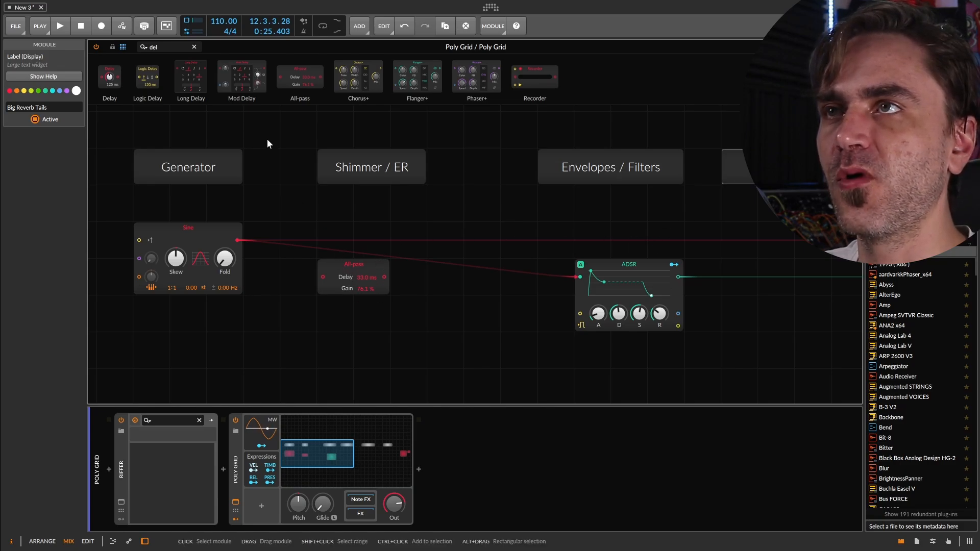
Chain a second All-pass after the first and set their delays to 7.00 ms and 6.00 ms.
left_click_drag(300, 79, 376, 317)
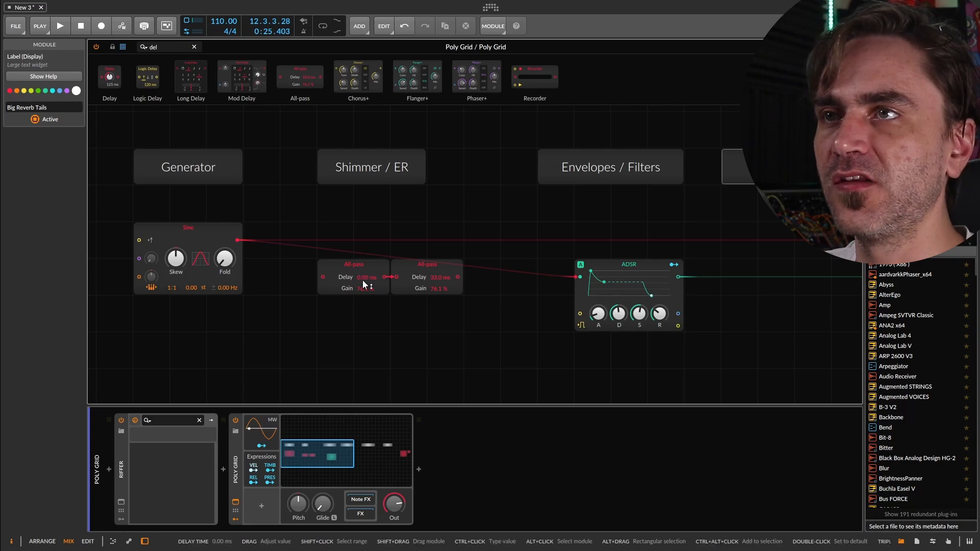
left_click_drag(364, 279, 364, 267)
left_click_drag(439, 278, 439, 317)
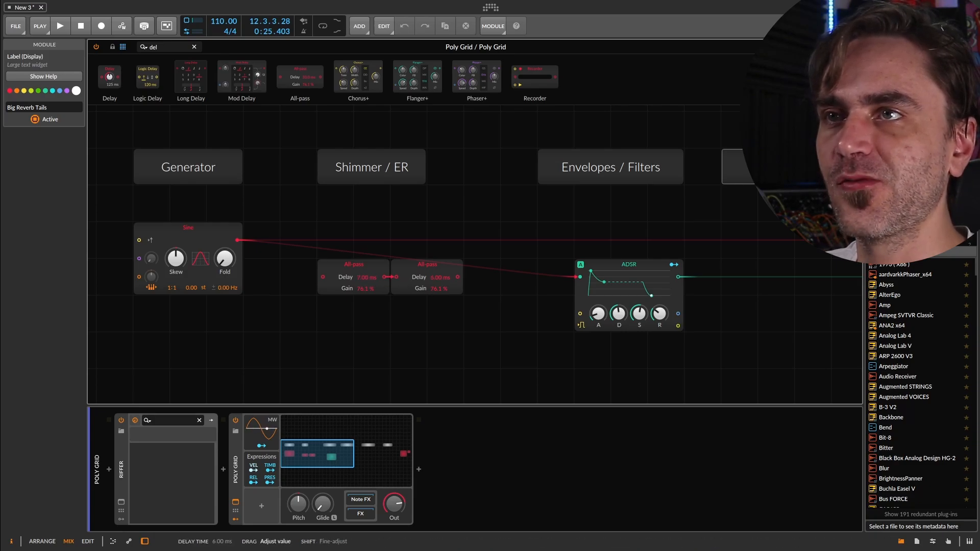
Extend the chain with a third All-pass and set the second one's delay to 21.9 ms.
left_click_drag(440, 278, 307, 266)
left_click(445, 350)
key("ctrl+z")
left_click(360, 374)
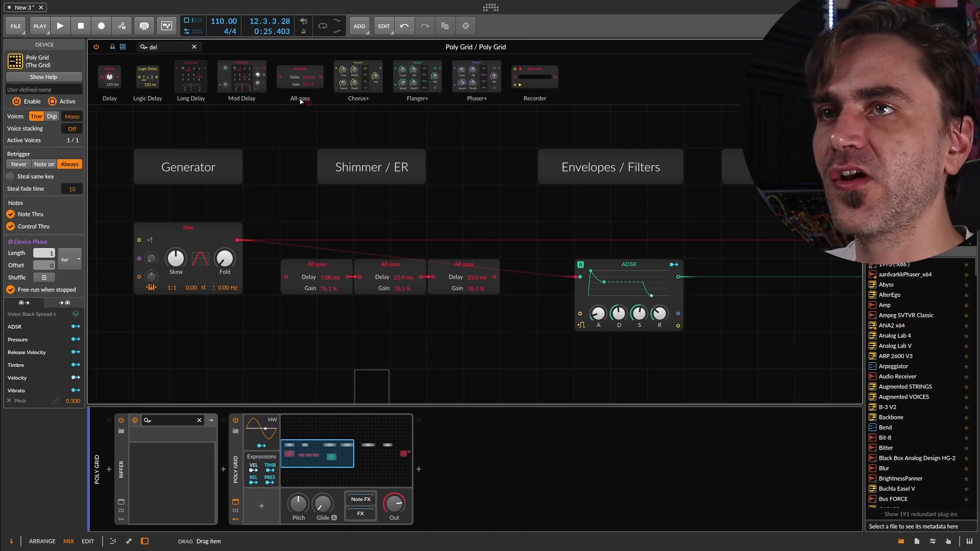
Place a fourth All-pass beneath the first one and feed it from the third All-pass's output.
left_click_drag(499, 287, 298, 326)
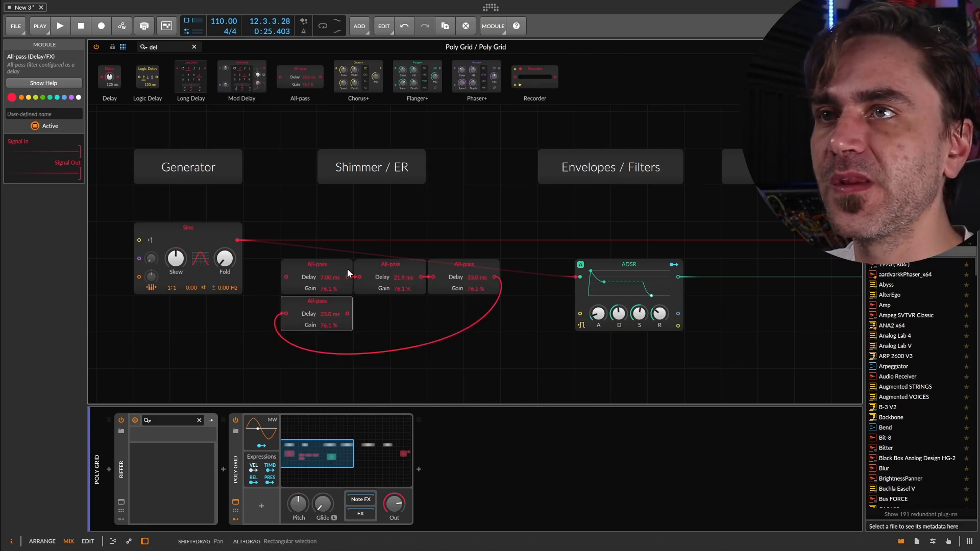
left_click(394, 284, "shift")
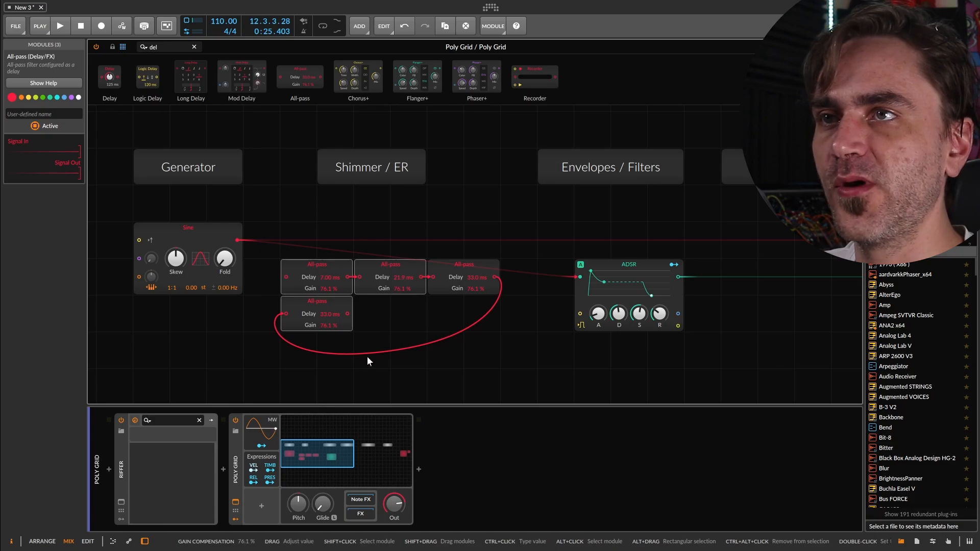
left_click(400, 318)
Retune the first row's delays, with 2.60 ms on the second All-pass and 29.6 ms on the third, and complete the second row with three modules.
left_click_drag(397, 277, 397, 311)
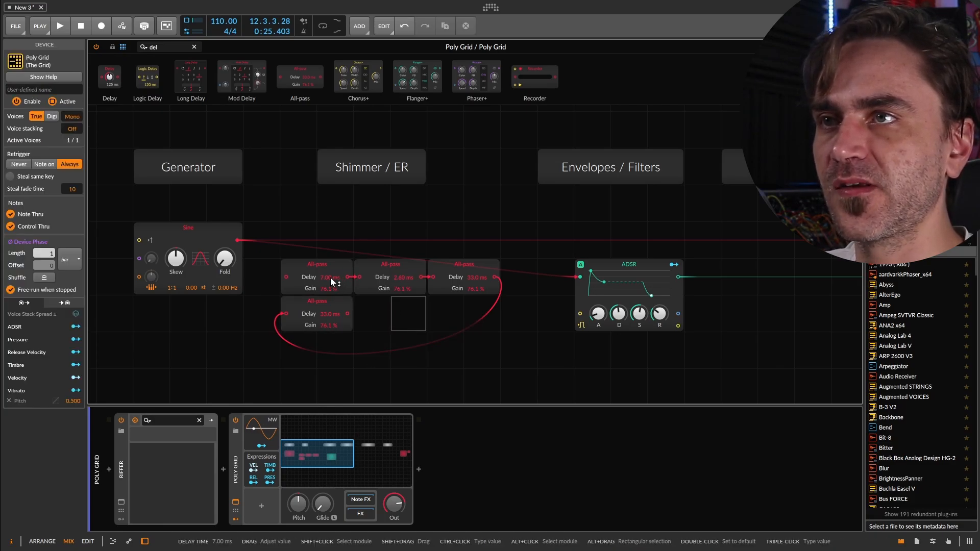
left_click_drag(328, 278, 329, 286)
left_click_drag(459, 278, 458, 270)
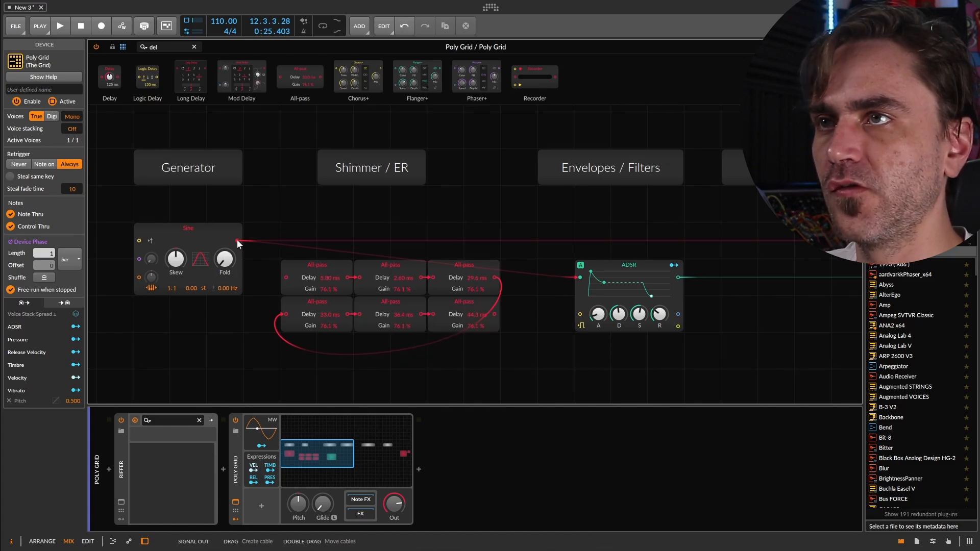
Route the Sine through the All-pass chain into the ADSR and adjust the ADSR's release during playback.
left_click_drag(237, 240, 287, 281)
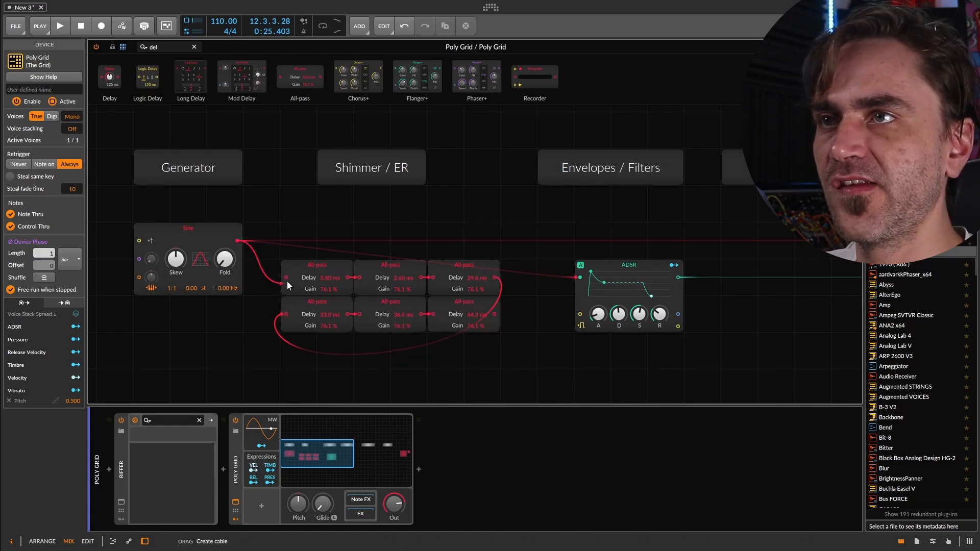
left_click_drag(496, 314, 579, 278)
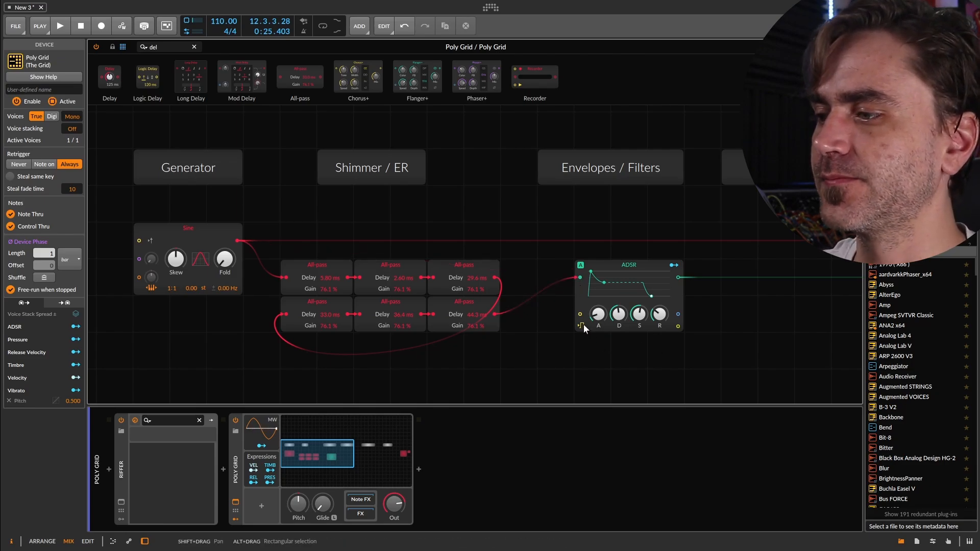
key("space")
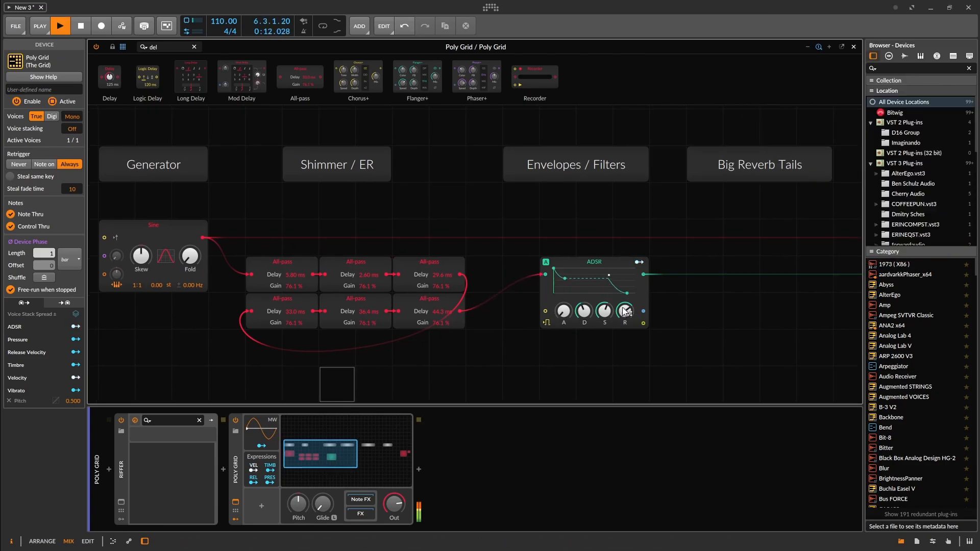
left_click_drag(627, 319, 627, 314)
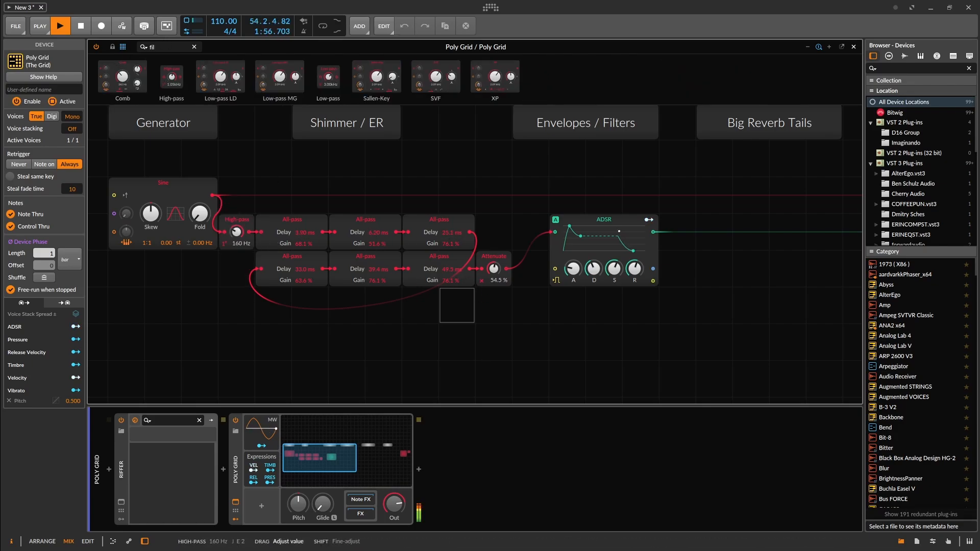
Set the High-pass to 175 Hz and rearrange the effect block with High-pass above and Attenuate below the All-pass rows, one row lower.
left_click_drag(236, 232, 499, 342)
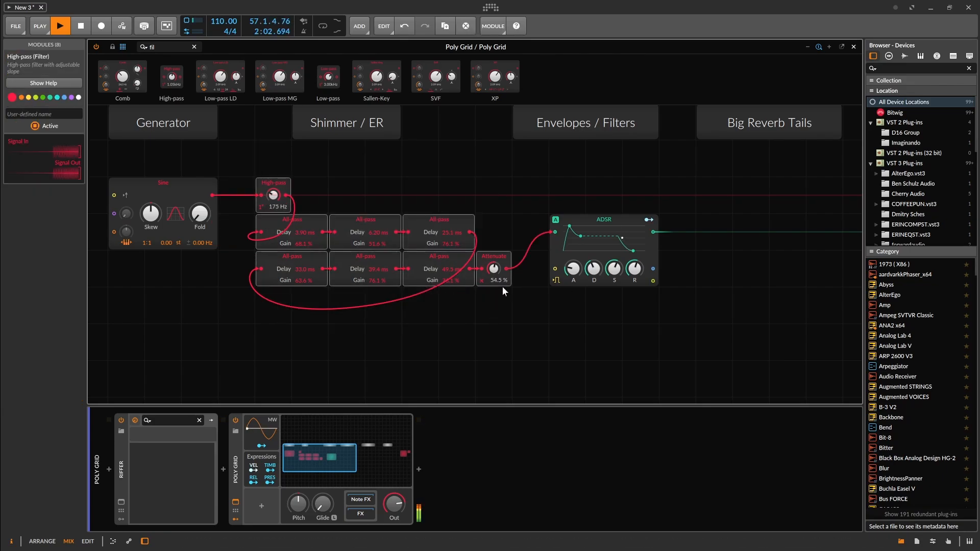
left_click(499, 260)
left_click_drag(499, 260, 463, 297)
left_click_drag(474, 396, 283, 221)
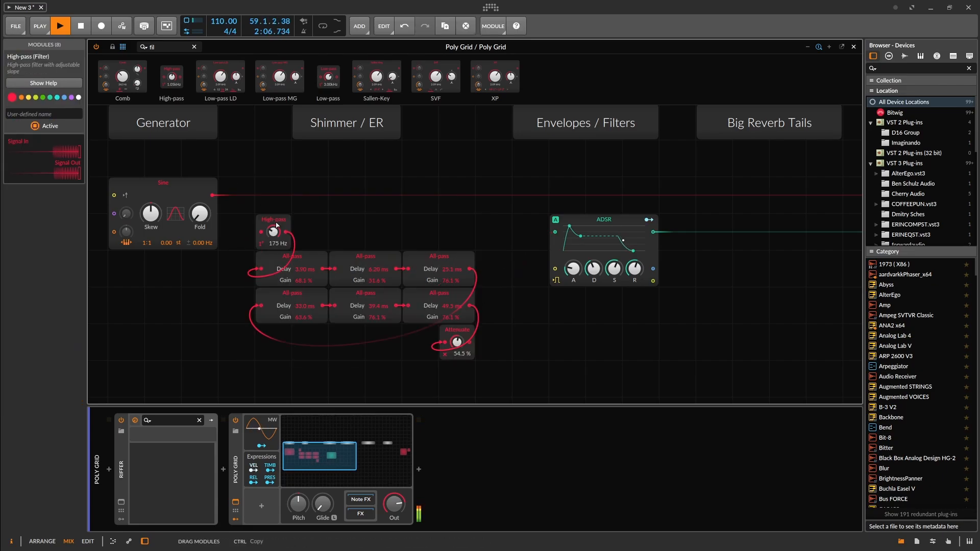
left_click(342, 212)
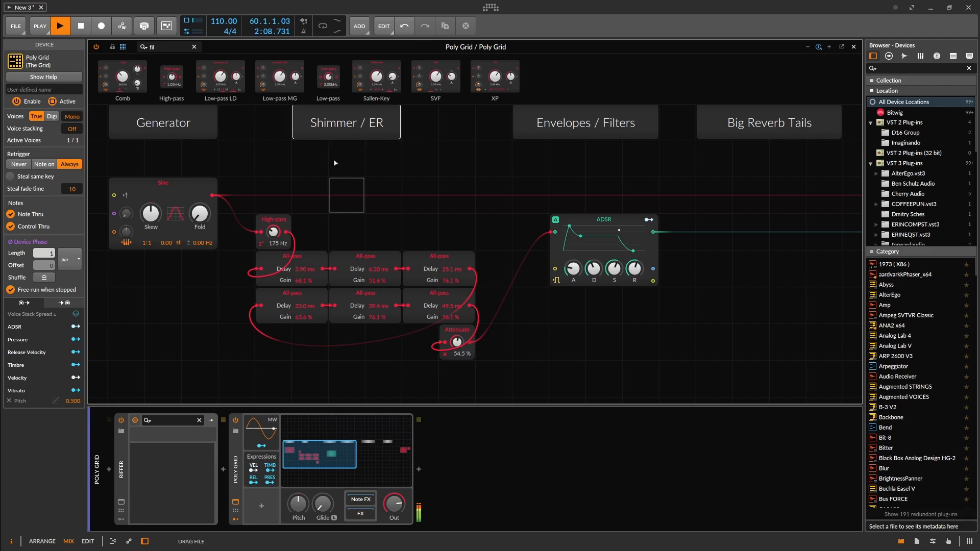
Insert a Low-pass at 6.18 kHz after the High-pass, retune the High-pass to 123 Hz and audition with Attenuate at 49.0 %.
left_click_drag(287, 236, 287, 230)
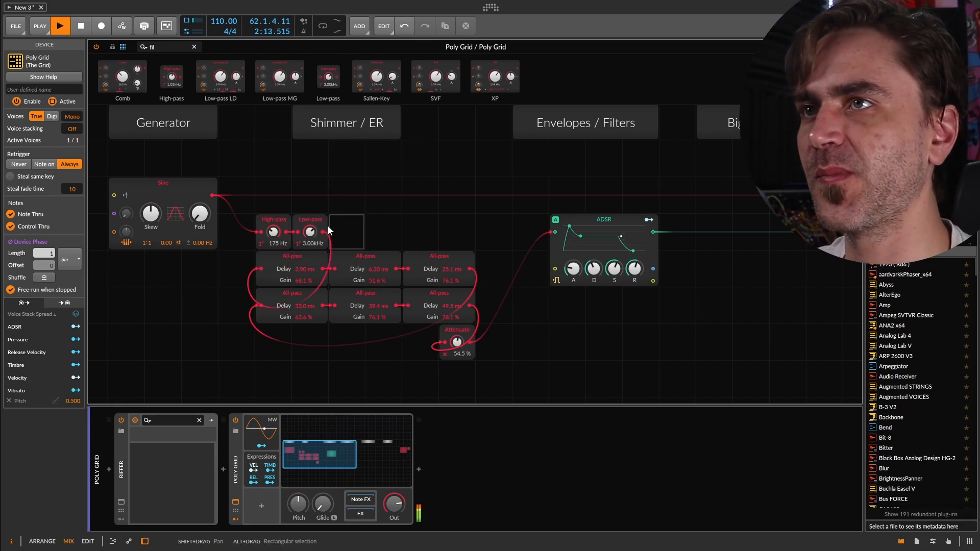
key("space")
mouse_move(310, 232)
left_mouse_down()
mouse_move(311, 221)
mouse_move(273, 240)
mouse_move(305, 245)
left_mouse_up()
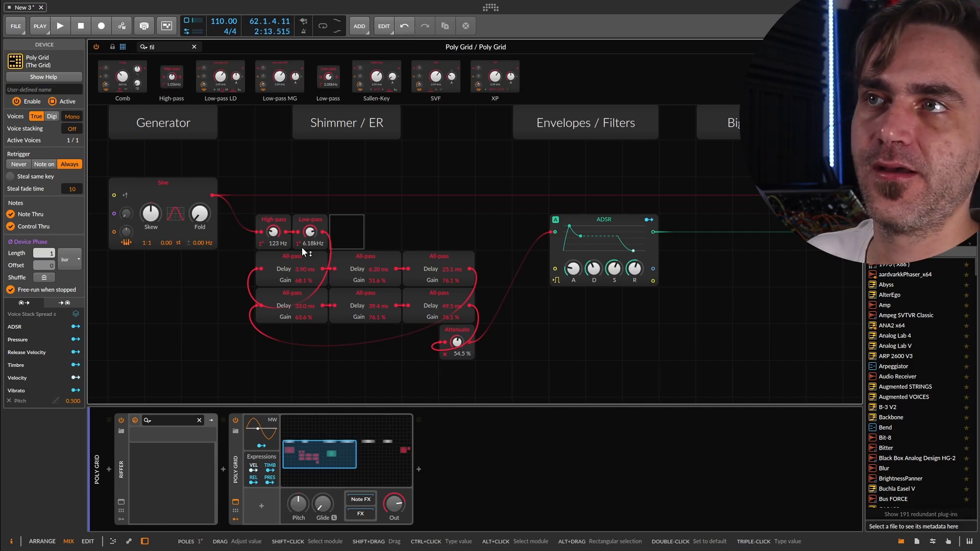
key("space")
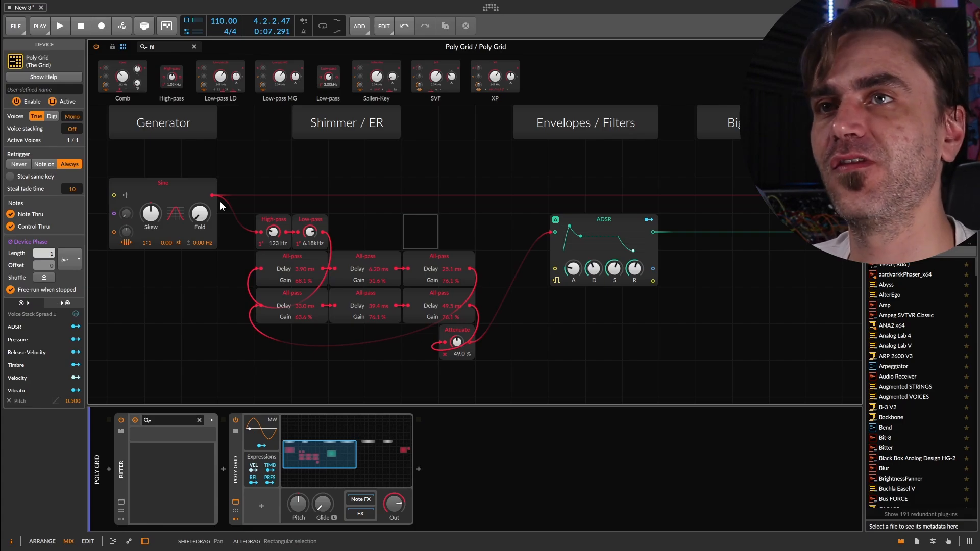
Insert an Attenuate module before the ADSR under Envelopes / Filters and move the ADSR below it.
left_click_drag(587, 266, 534, 273)
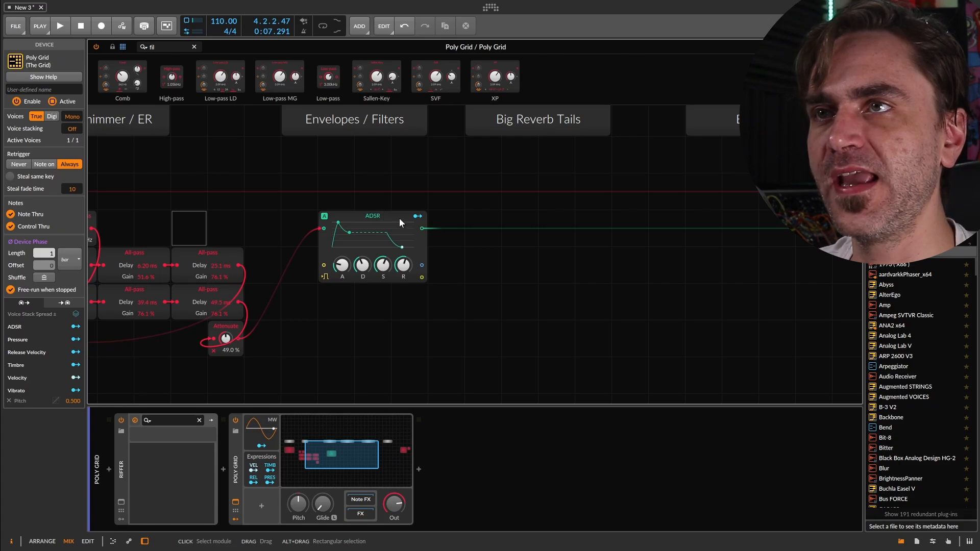
left_click_drag(298, 195, 412, 217)
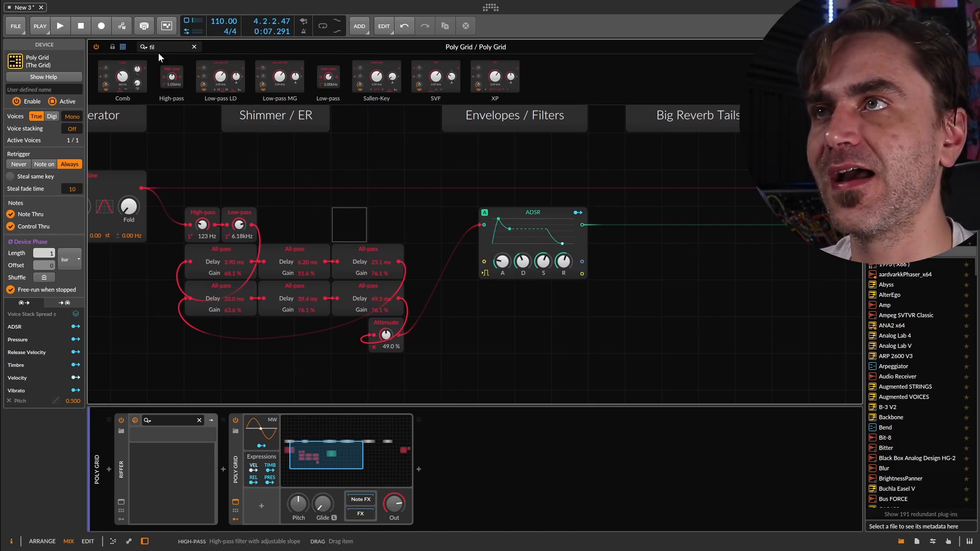
left_click_drag(158, 48, 102, 41)
type("atte")
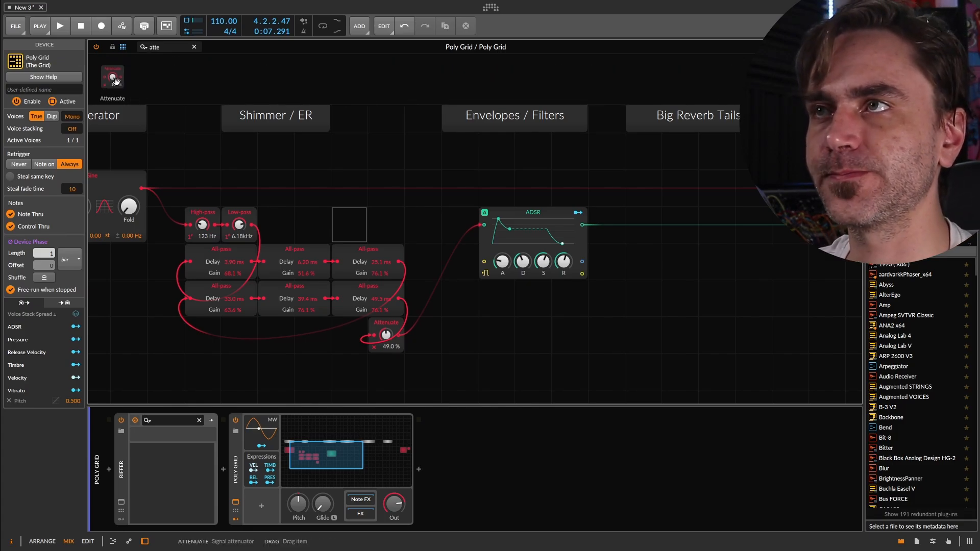
left_click_drag(113, 79, 474, 218)
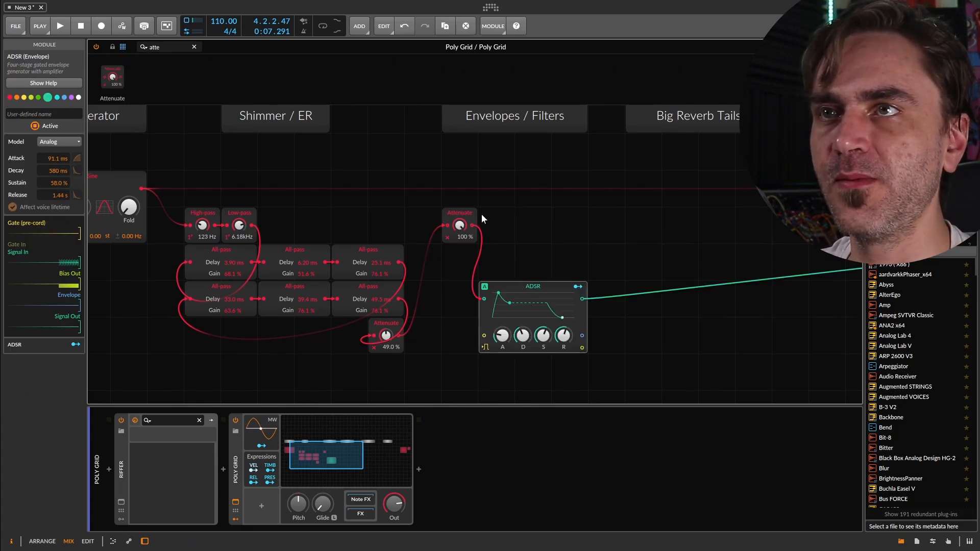
Connect the new Attenuate's output directly to the Mixer's second channel input.
scroll(581, 226, "down", 2)
left_click_drag(582, 226, 461, 232)
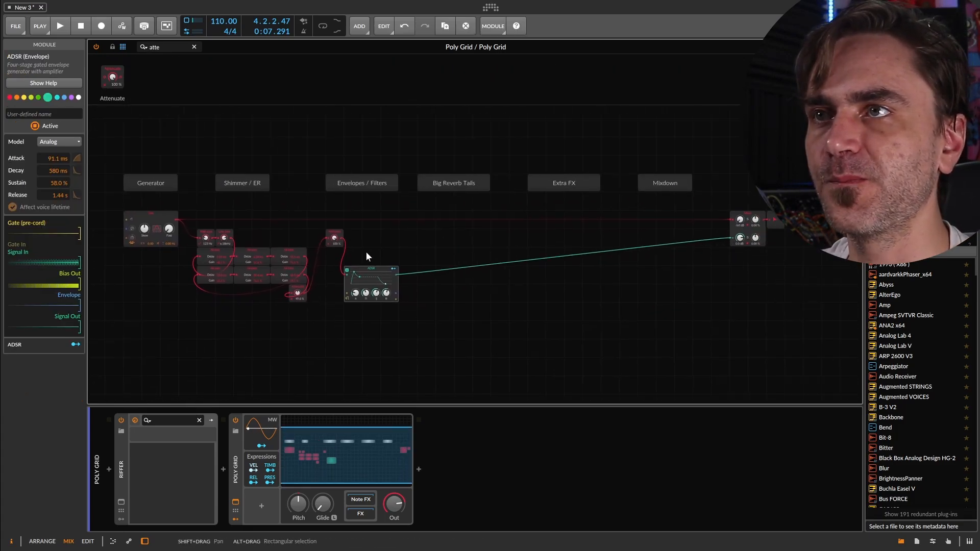
left_click_drag(343, 238, 731, 237)
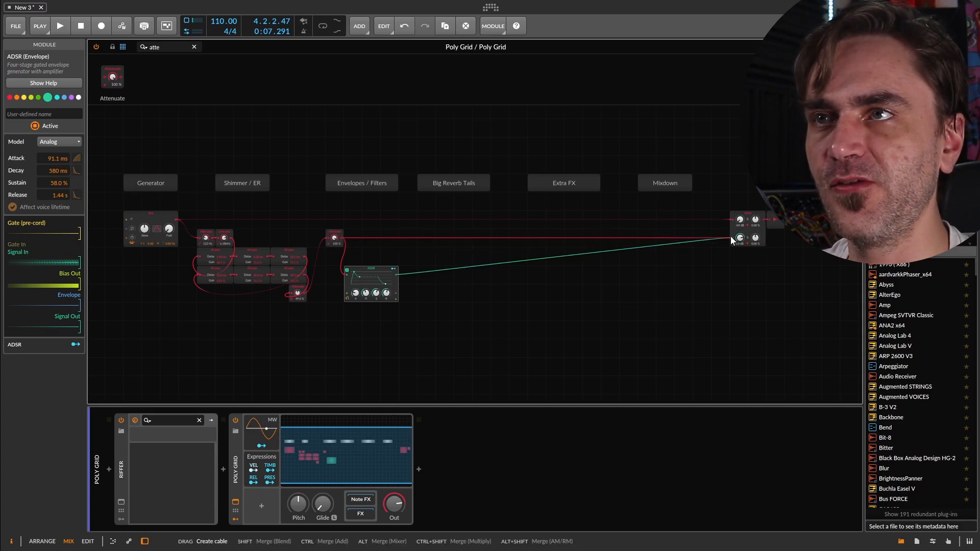
Disconnect the ADSR's signal cables, set the Envelopes / Filters Attenuate to 0.00 % and modulate its level from the ADSR by 1.000.
left_click(332, 273)
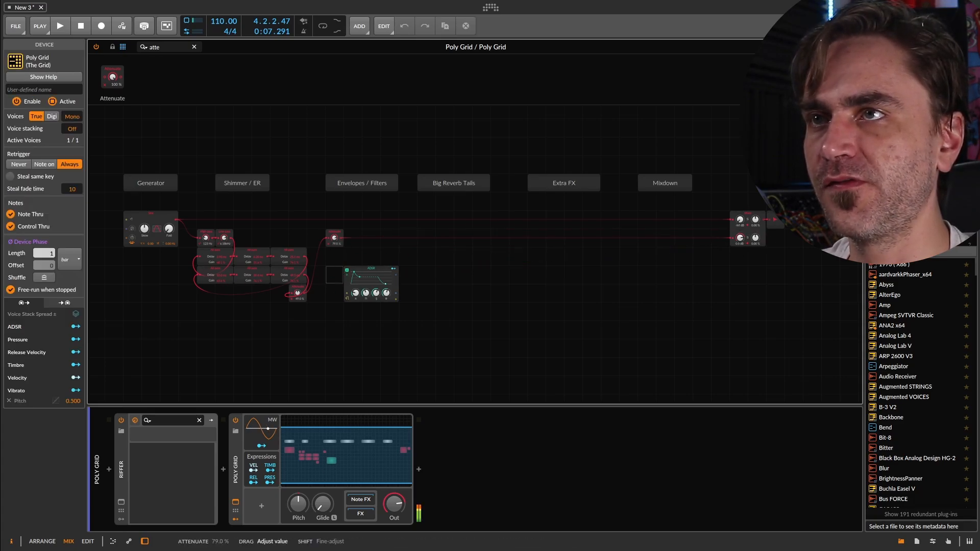
left_click_drag(334, 238, 334, 301)
scroll(377, 254, "up", 5)
left_click_drag(358, 253, 658, 291)
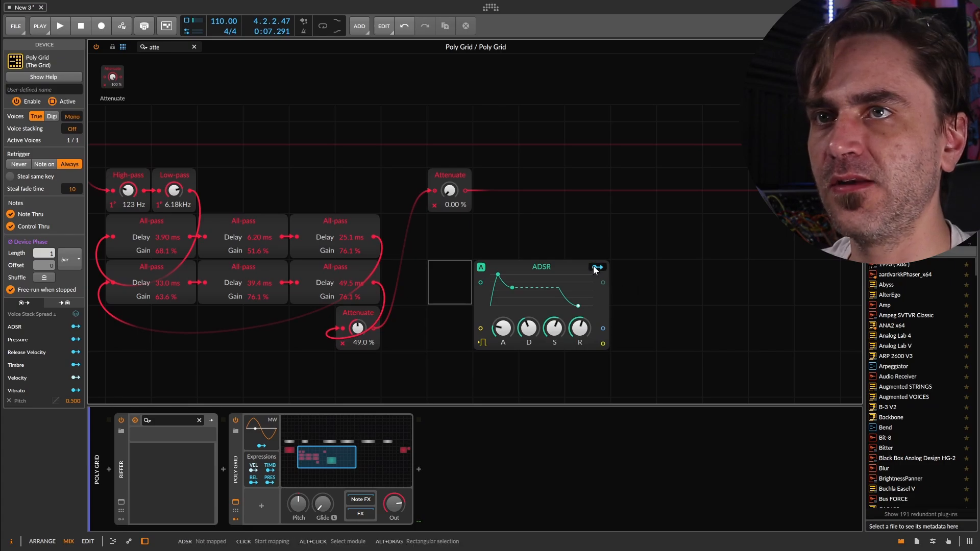
left_click_drag(596, 267, 449, 190)
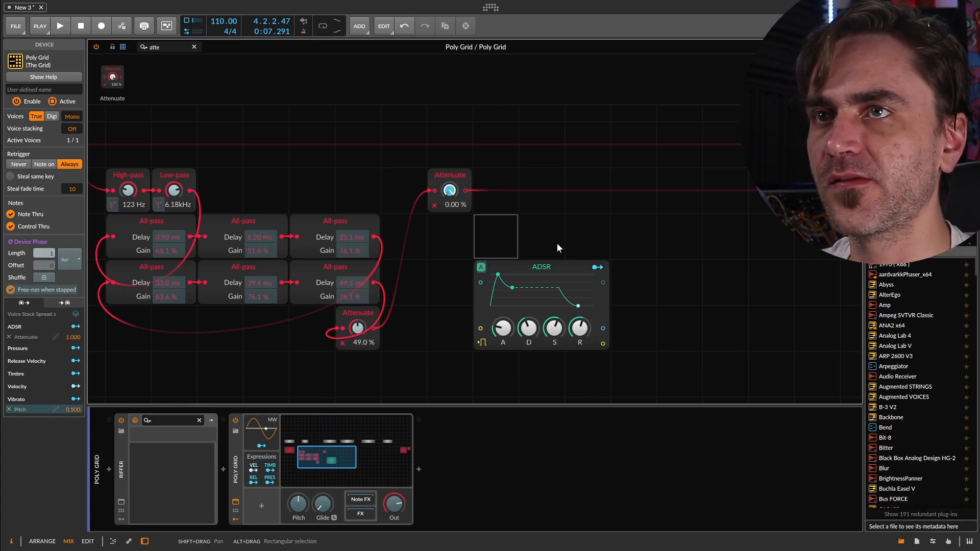
left_click(596, 267)
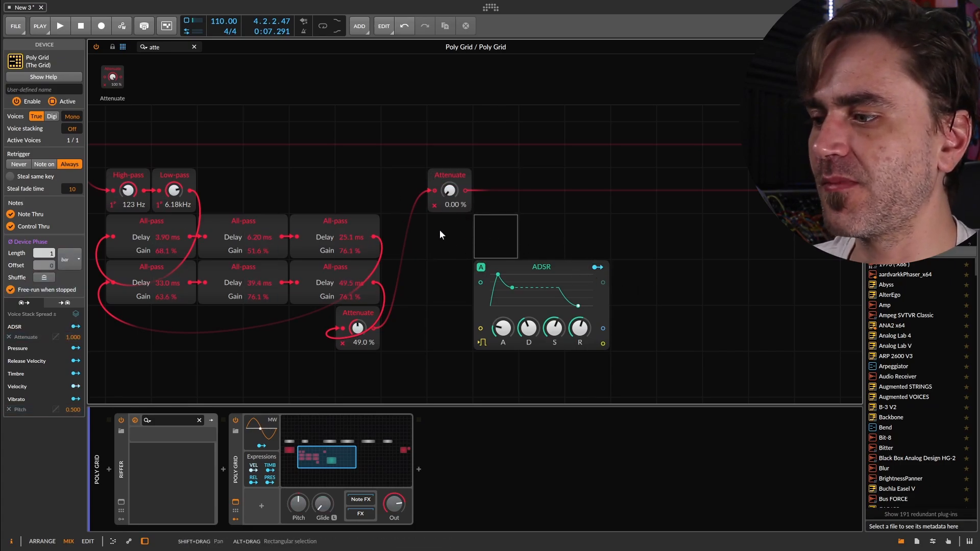
Play the patch to audition the ADSR-controlled Attenuate while inspecting the ADSR module.
left_click(476, 278)
key("space")
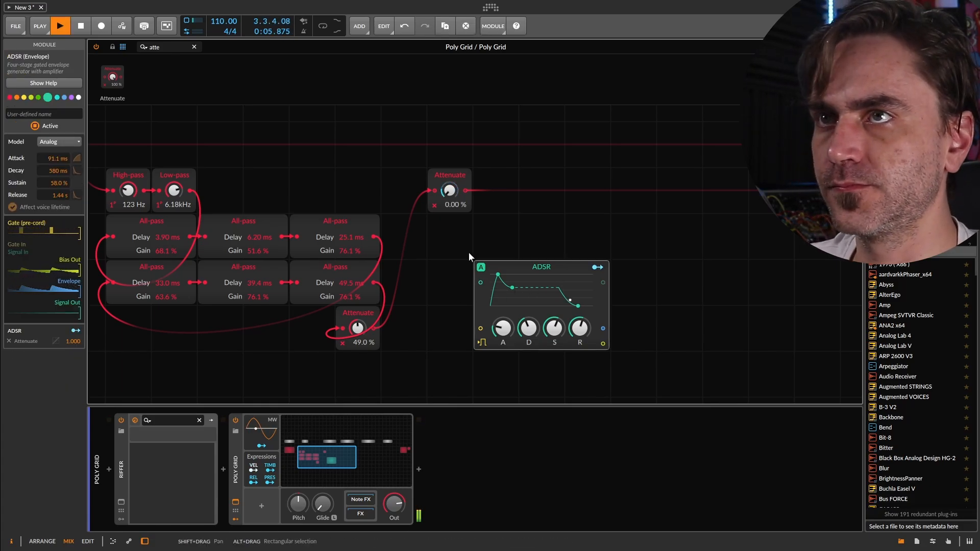
key("space")
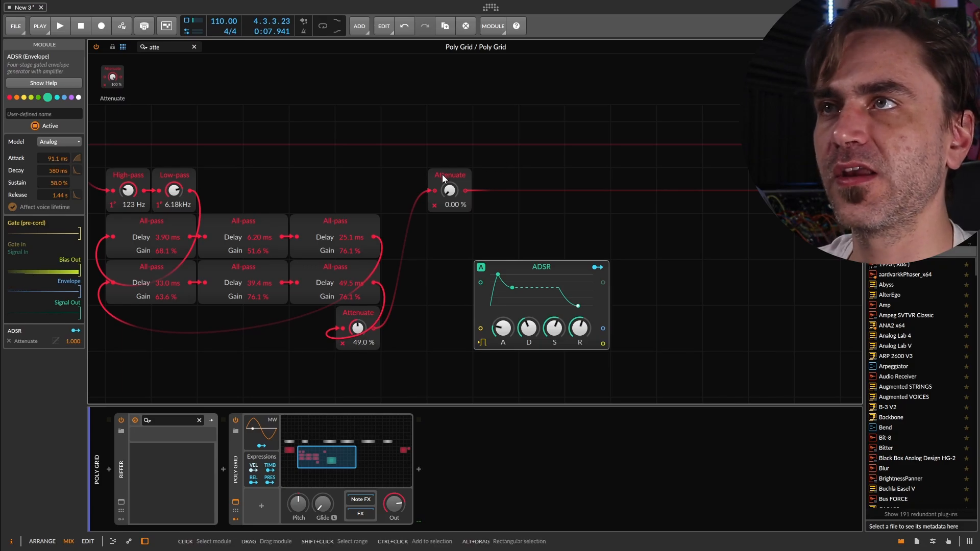
Insert an Attenuate module on the Sine's direct line, above the High-pass filter.
scroll(241, 132, "down", 2)
left_click_drag(235, 133, 417, 199)
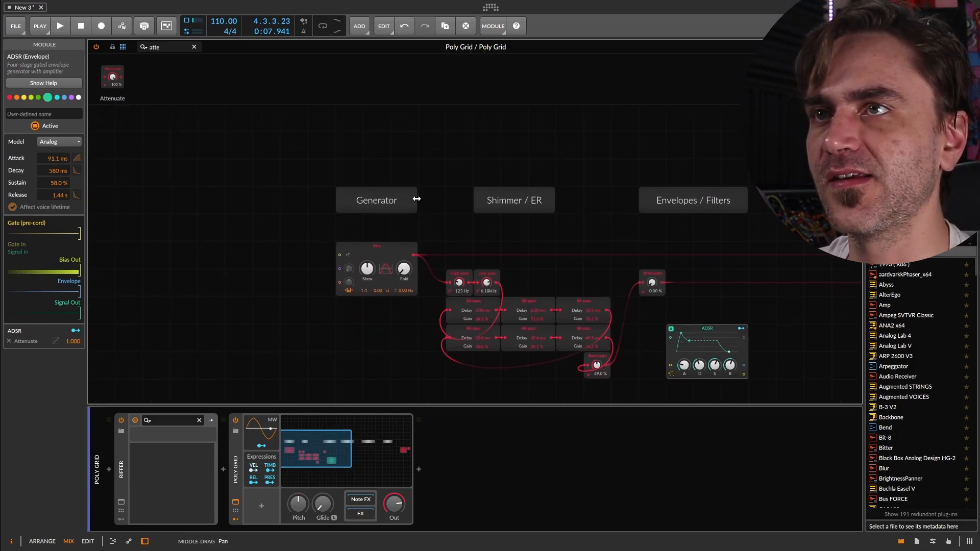
left_click_drag(112, 77, 449, 253)
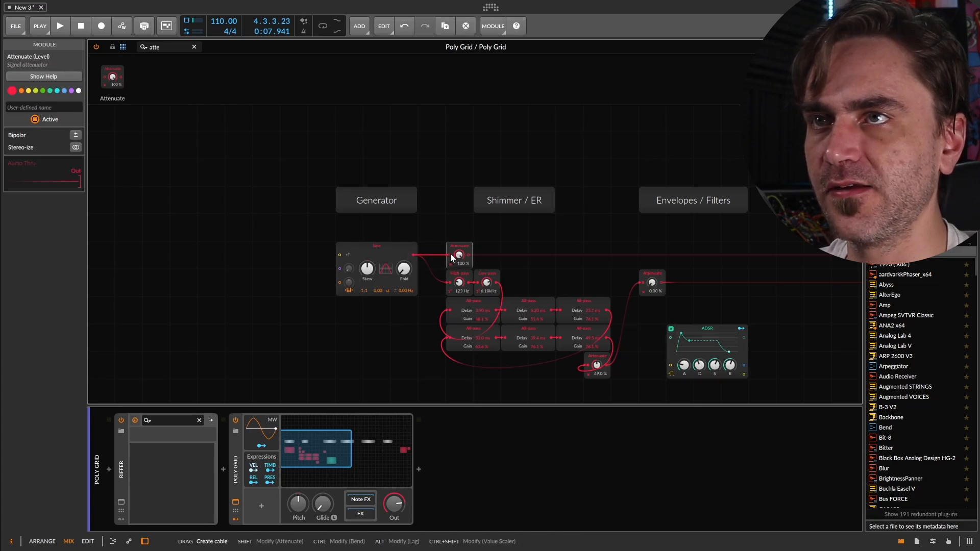
Modulate the new Attenuate's level on the direct Sine line from the ADSR by 1.000.
left_click_drag(601, 274, 266, 255)
scroll(266, 255, "down", 1)
left_click(357, 290)
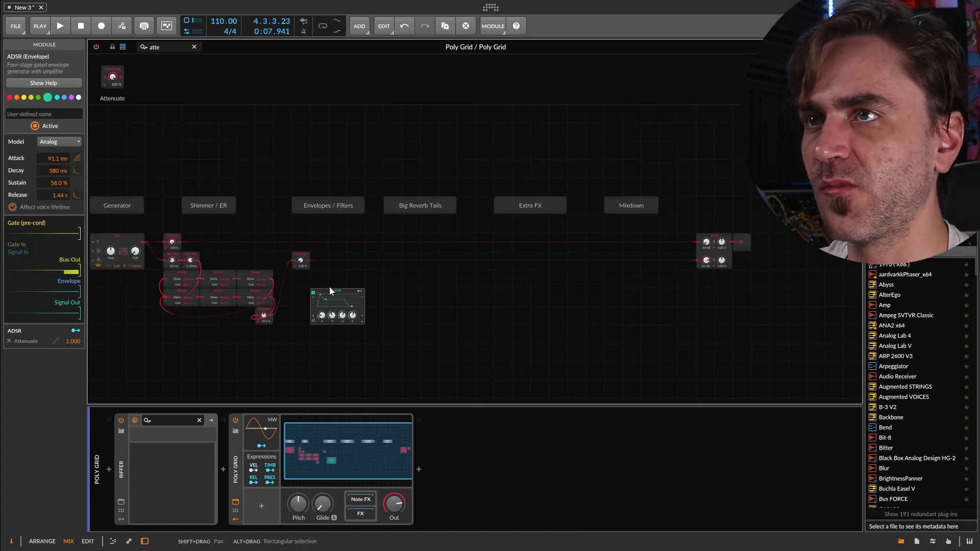
scroll(312, 299, "up", 2)
left_click_drag(442, 287, 805, 224)
left_click(607, 266)
left_click_drag(231, 168, 240, 122)
left_click(268, 131)
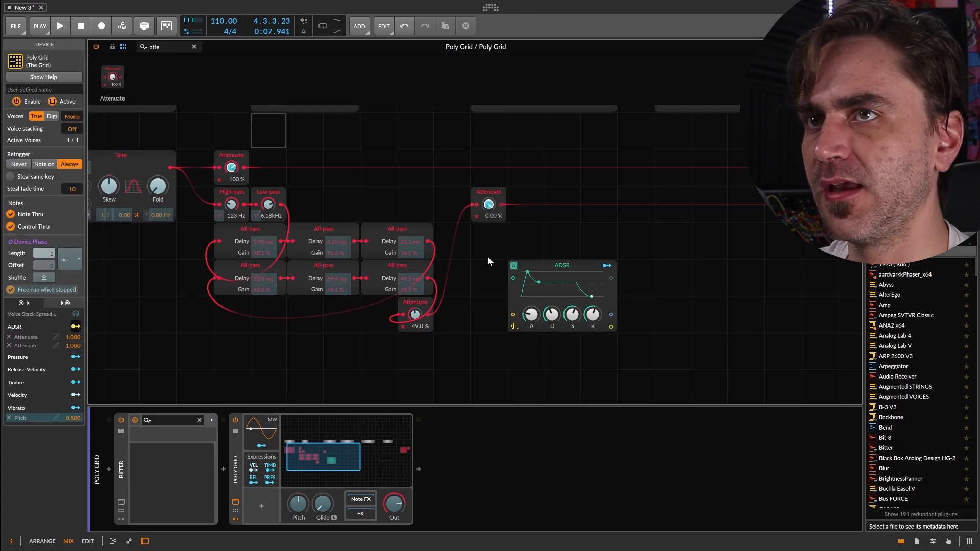
left_click(609, 267)
Move that Attenuate under Envelopes / Filters, above the other Attenuate, and audition the patch.
left_click_drag(228, 156, 488, 158)
key("space")
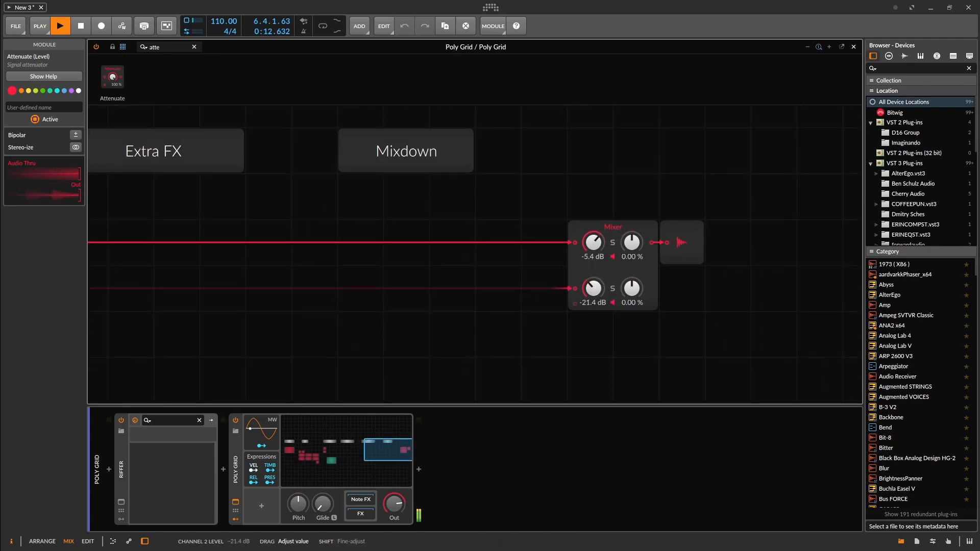
scroll(583, 277, "down", 1)
left_click_drag(204, 301, 471, 251)
scroll(475, 247, "up", 2)
scroll(247, 284, "down", 1)
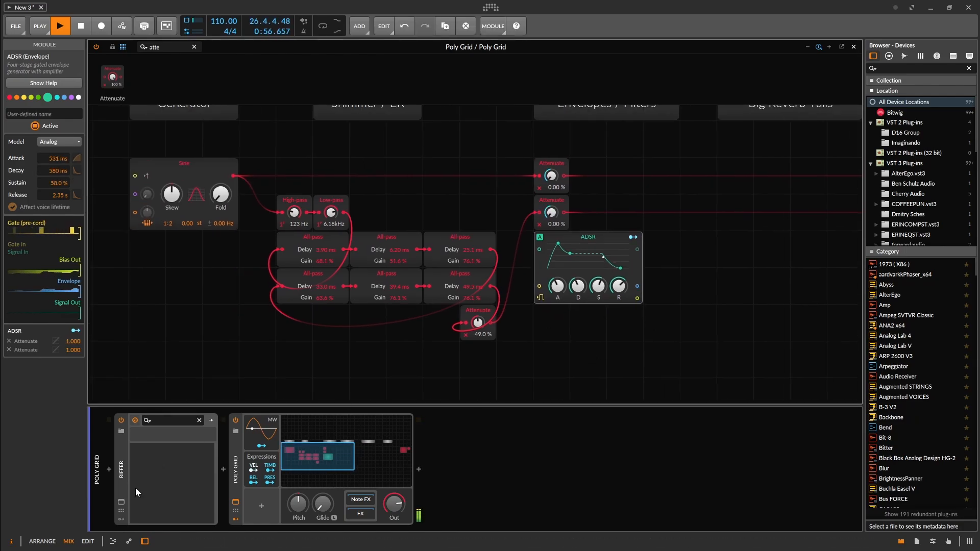
Insert a Note Length device between Riffer and the Poly Grid.
left_click(221, 470)
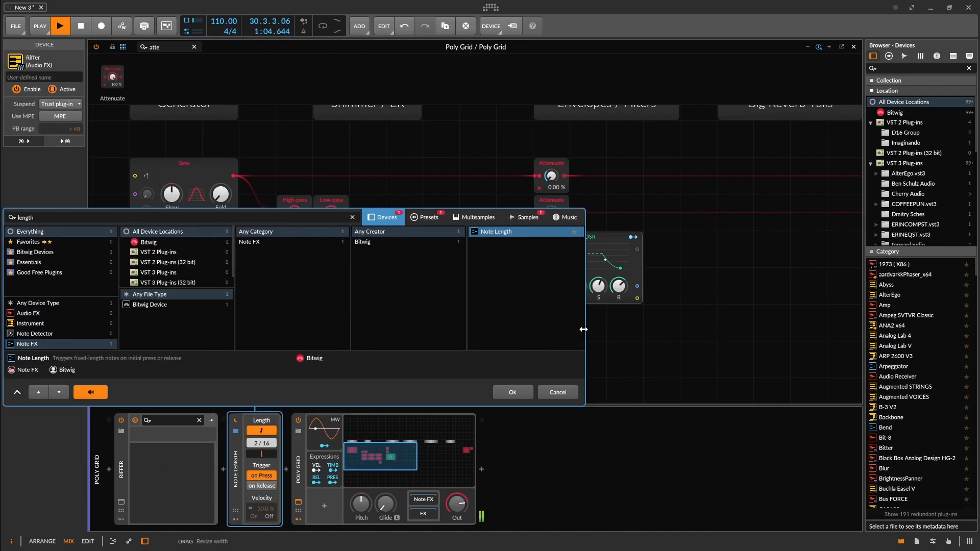
key("Return")
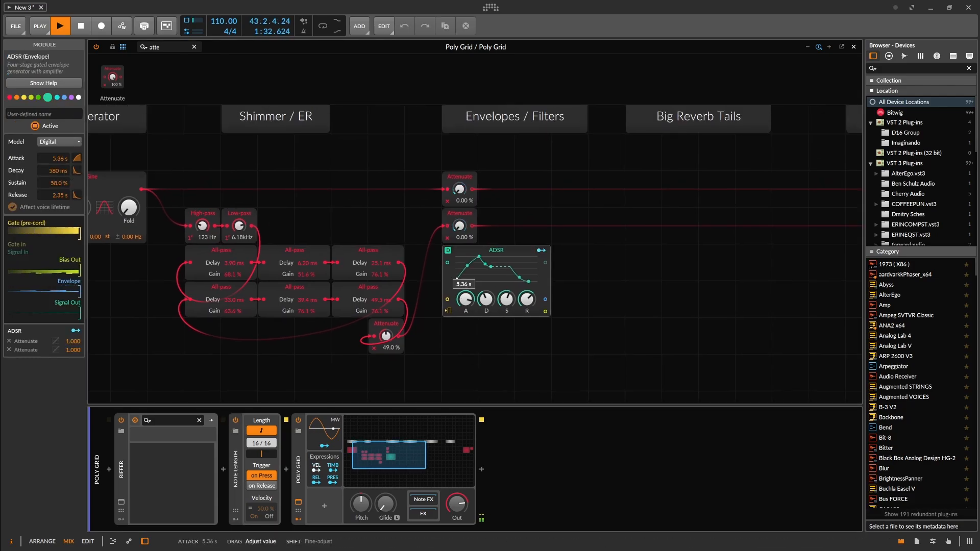
Set the Analog ADSR to 4.25 s attack, 429 ms decay, 0.00 % sustain and 3.18 s release, and Note Length to 9/16.
left_click_drag(465, 300, 466, 304)
left_click_drag(527, 300, 504, 342)
left_click(448, 250)
mouse_move(486, 299)
left_mouse_down()
mouse_move(486, 278)
mouse_move(486, 302)
left_mouse_up()
left_click(447, 250)
left_click_drag(261, 443, 261, 460)
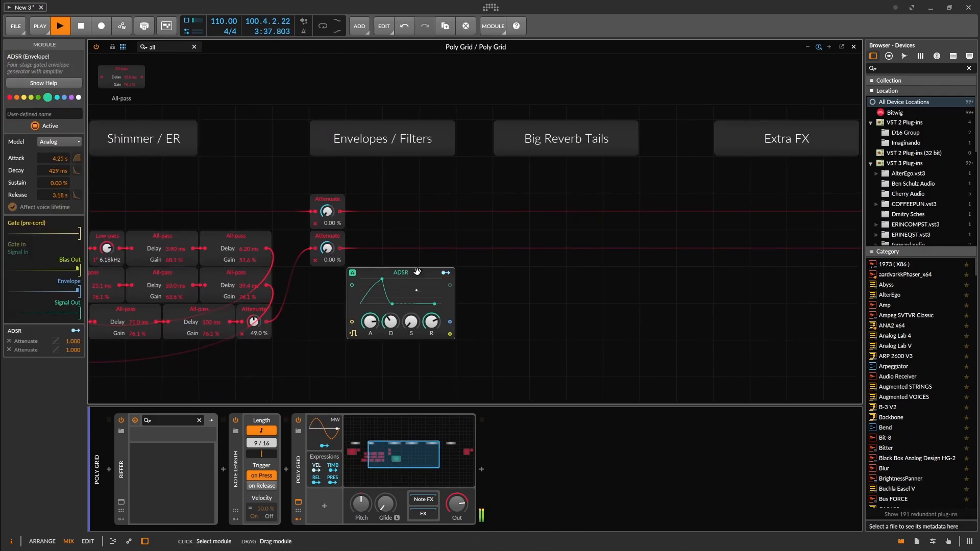
Move the ADSR directly beneath the two Attenuates and add an "Amp Env" label below it.
left_click_drag(385, 293, 347, 293)
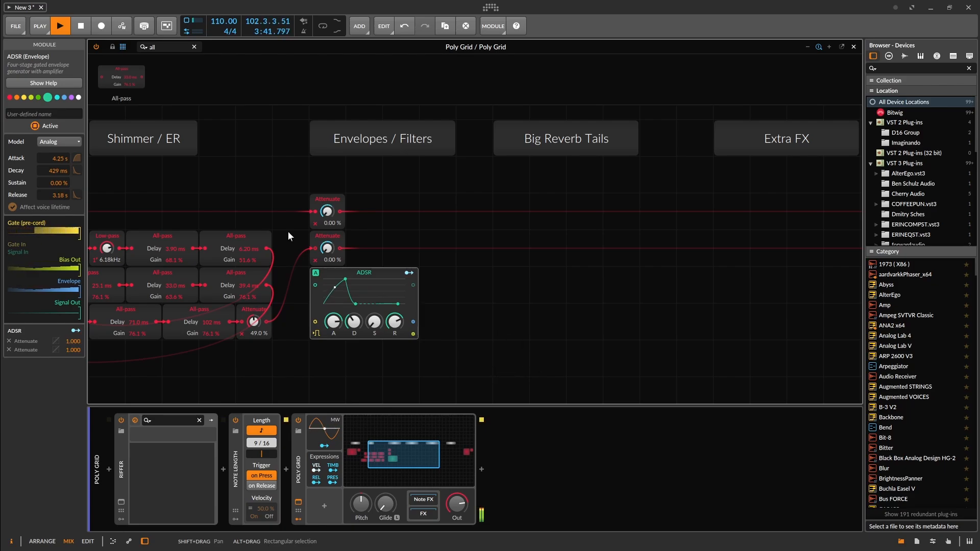
left_click(194, 46)
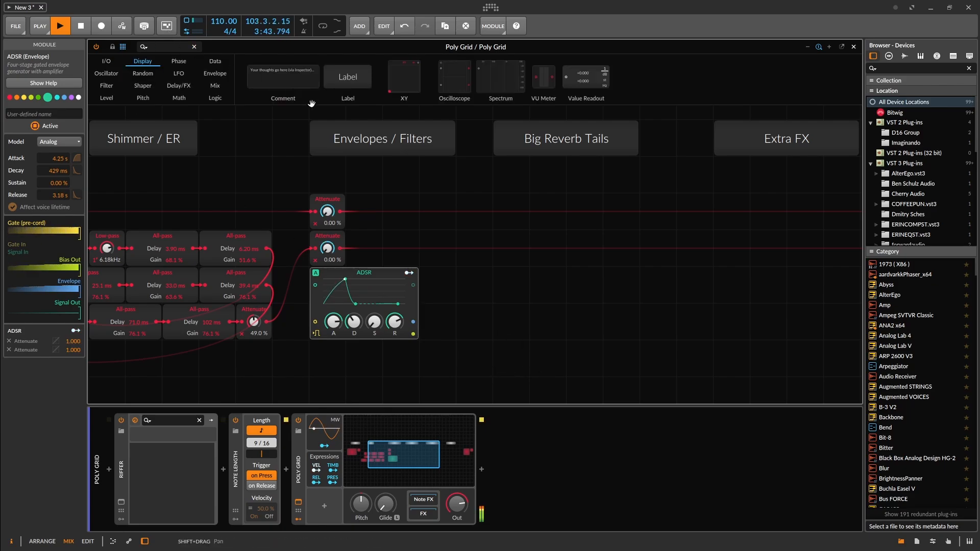
left_click_drag(345, 91, 376, 339)
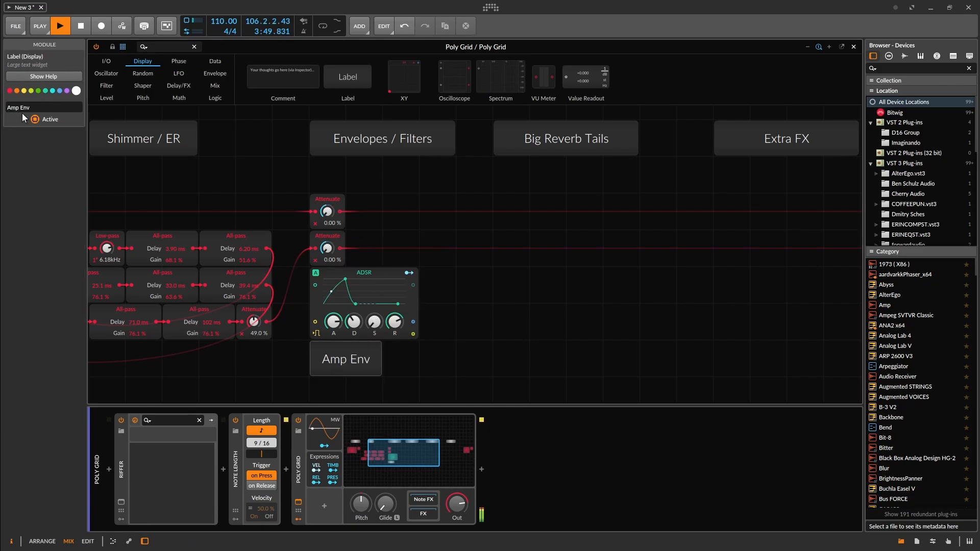
Add a Chorus+ below the Shimmer / ER block and route the 102 ms All-pass through it into the 49.0 % Attenuate.
left_click_drag(274, 186, 472, 172)
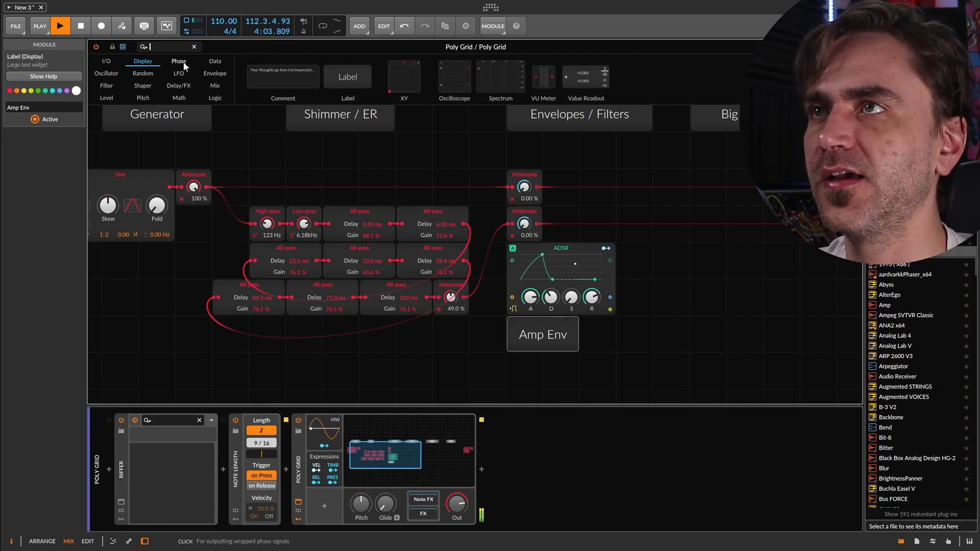
left_click(177, 85)
left_click_drag(400, 79, 366, 335)
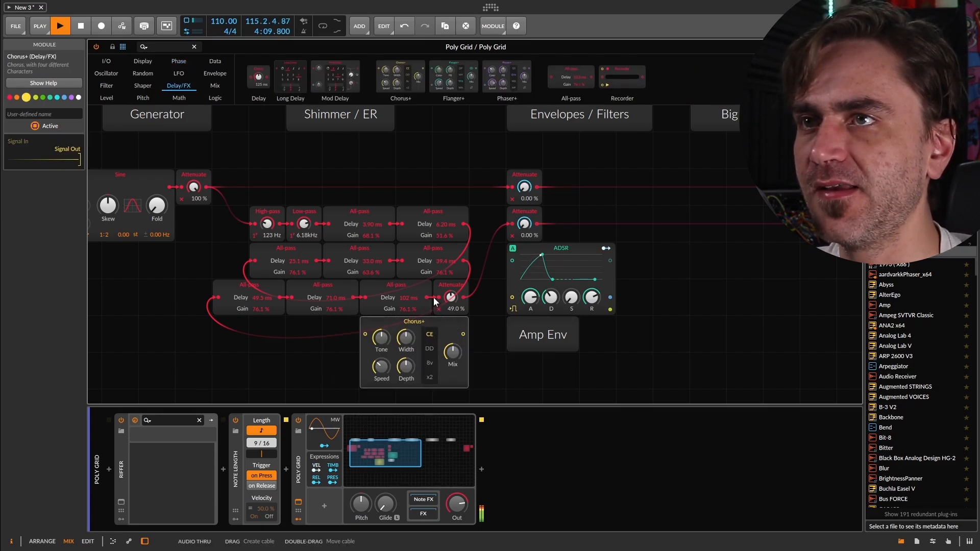
left_click_drag(428, 298, 366, 335)
left_click_drag(462, 334, 439, 296)
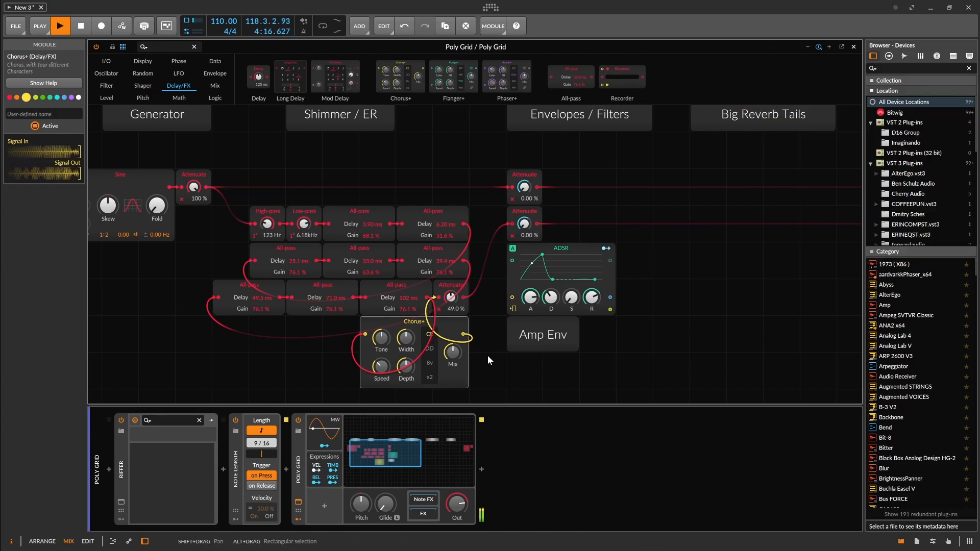
Lower the Chorus+ speed, increase its width, and move the module one grid cell to the left.
left_click_drag(478, 377, 448, 344)
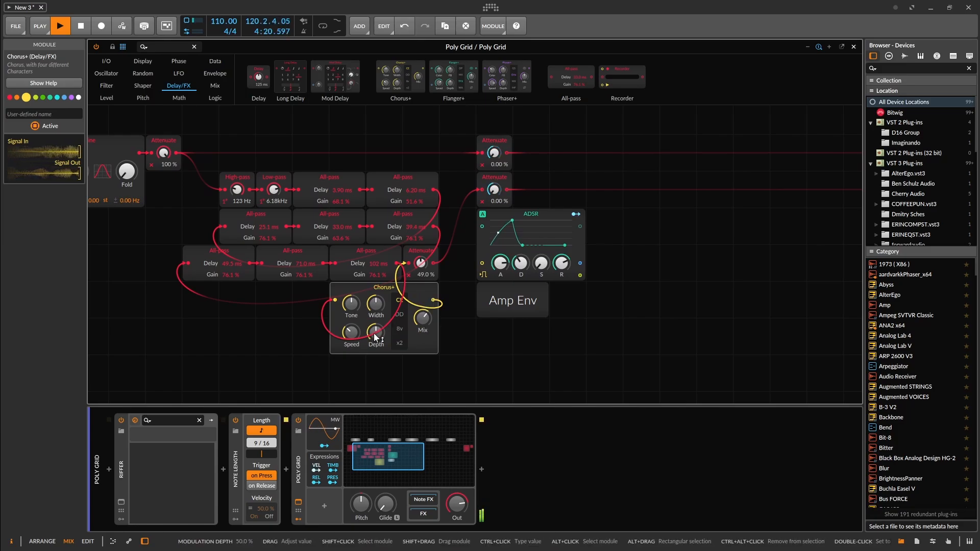
left_click_drag(351, 333, 352, 341)
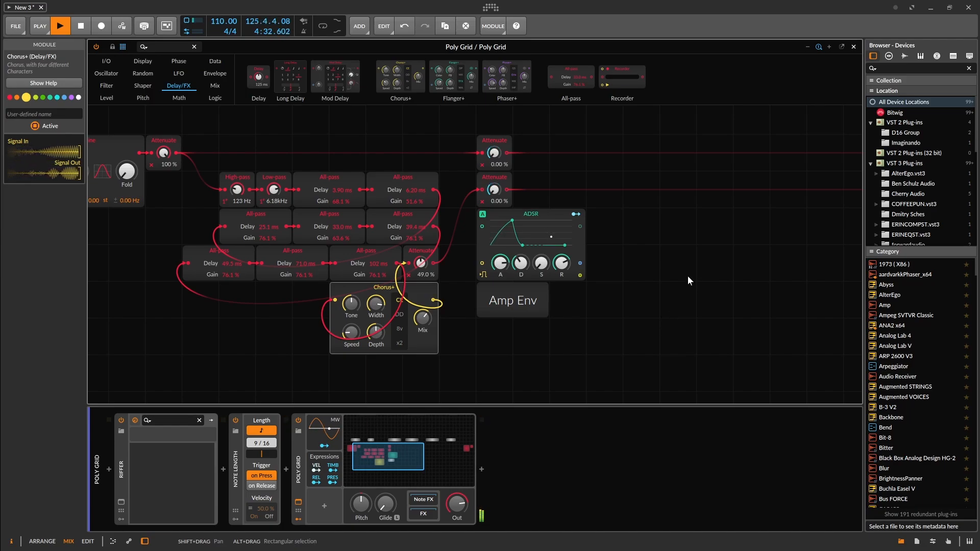
left_click_drag(687, 275, 615, 308)
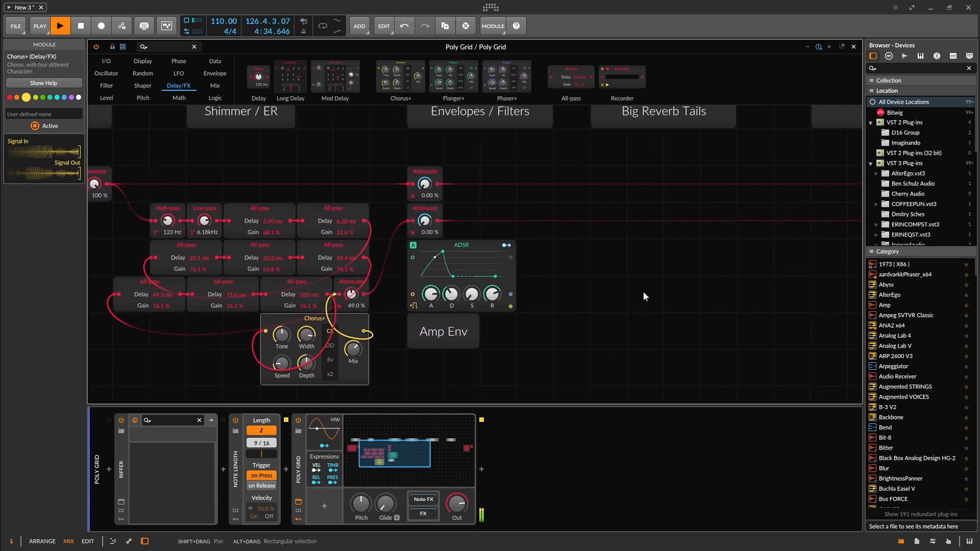
left_click_drag(349, 324, 313, 328)
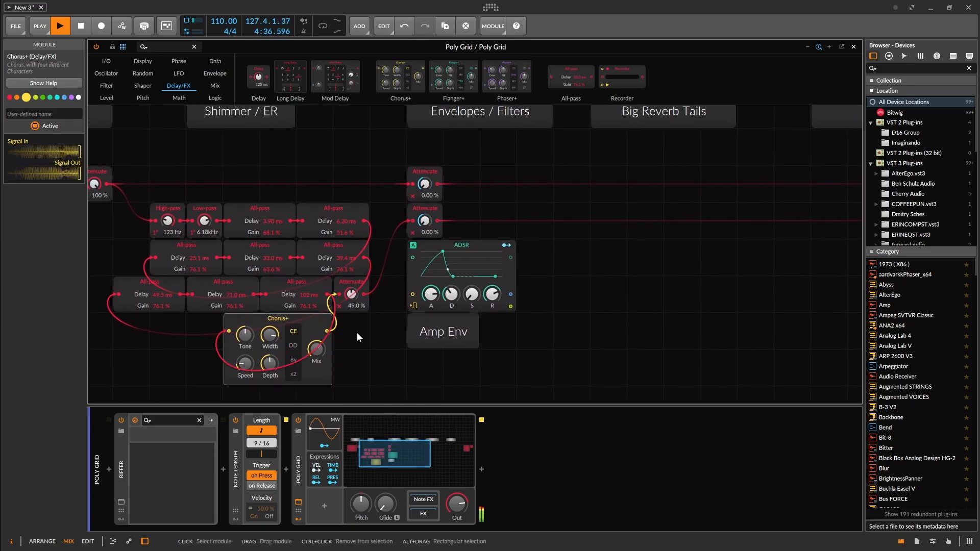
Copy the Shimmer / ER filters, All-pass modules and Attenuate, and paste them to the right of the ADSR.
left_click_drag(383, 347, 412, 336)
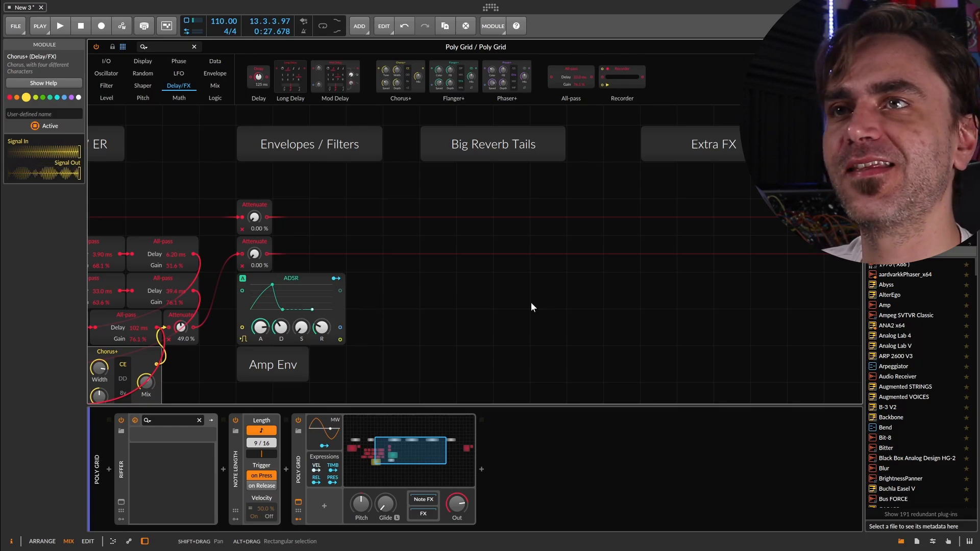
left_click_drag(563, 296, 548, 272)
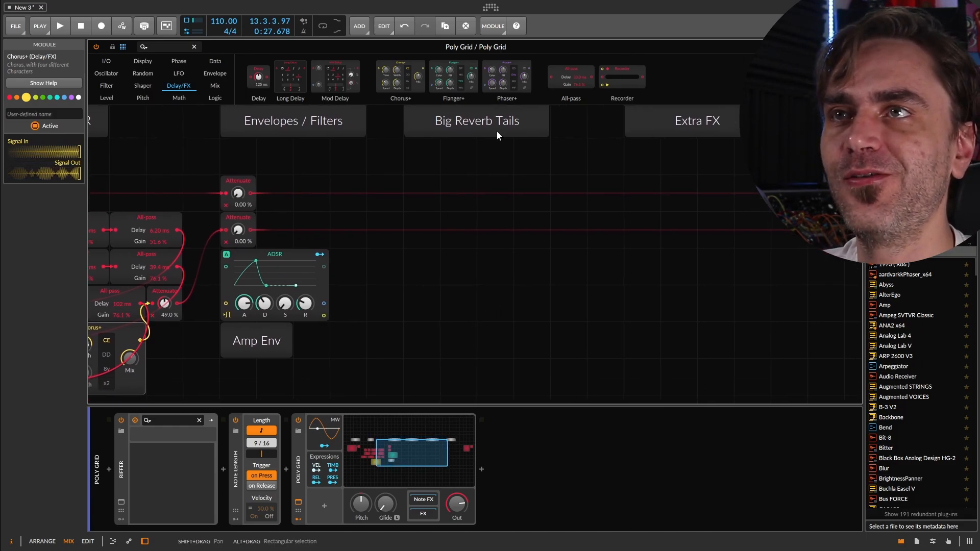
left_click_drag(466, 299, 593, 261)
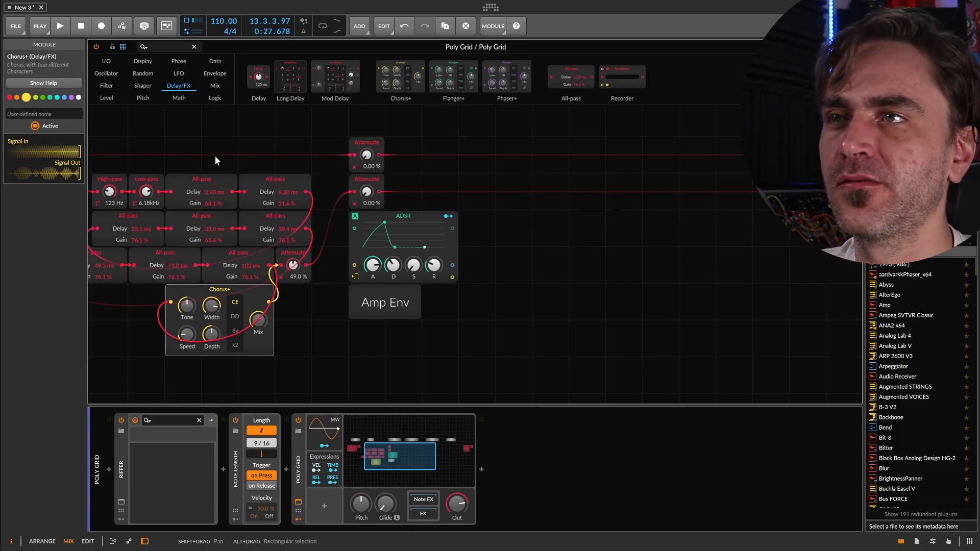
left_click_drag(215, 155, 262, 153)
left_click_drag(354, 153, 140, 265)
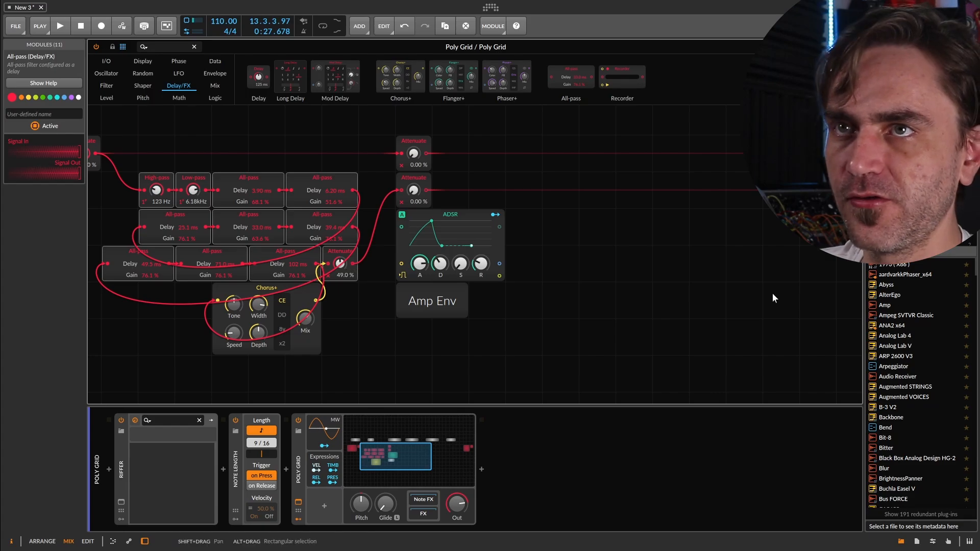
left_click_drag(773, 293, 547, 278)
key("ctrl+v")
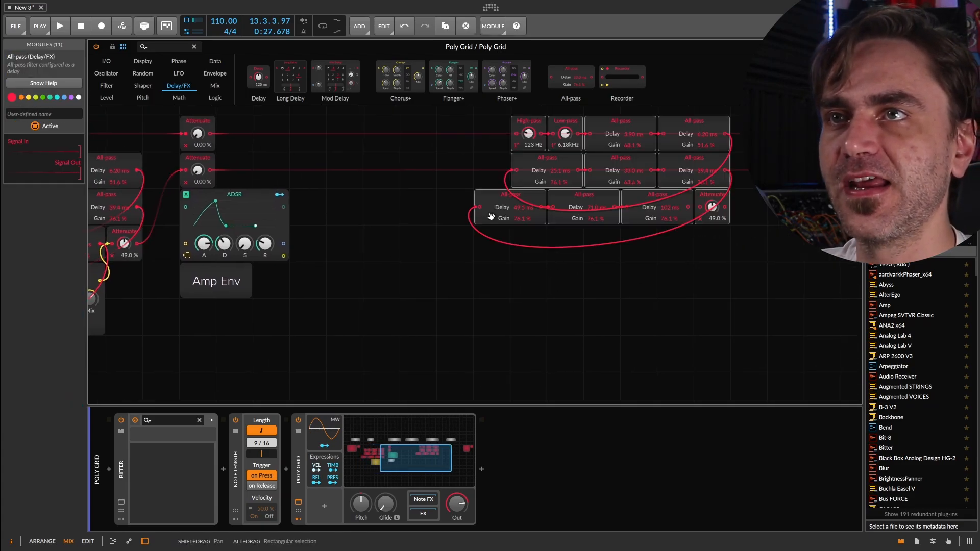
Position the pasted block under Big Reverb Tails, with its first row just below the two mixer cables.
left_click_drag(555, 136, 415, 254)
left_click_drag(757, 308, 788, 261)
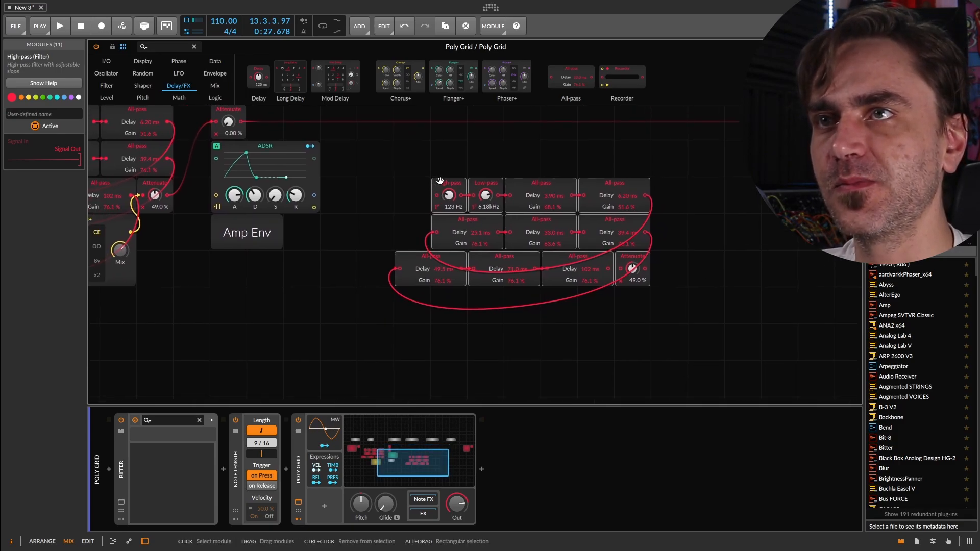
left_click_drag(437, 194, 437, 158)
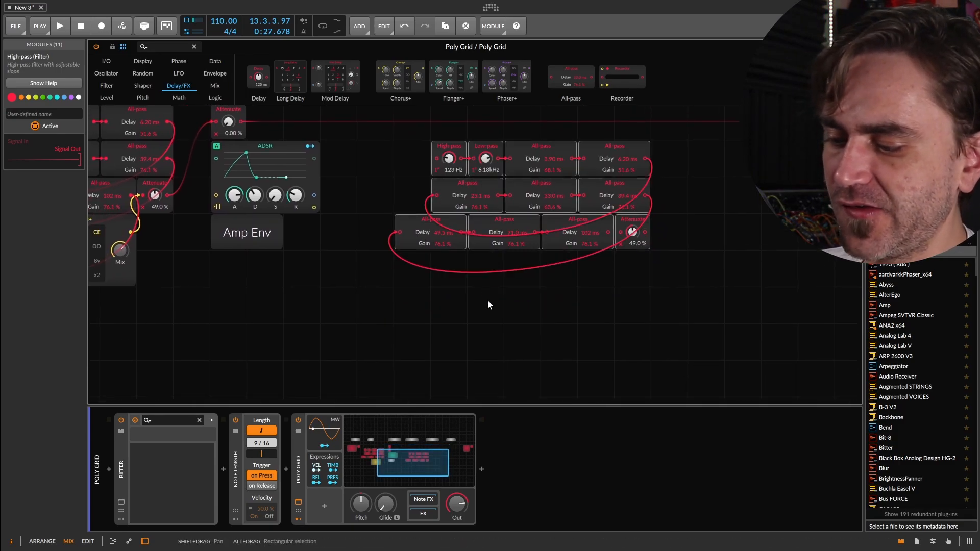
Paste a second copy of the filter, All-pass and Attenuate reverb block directly below the first one, aligned with it.
key("ctrl+d")
key("ctrl+z")
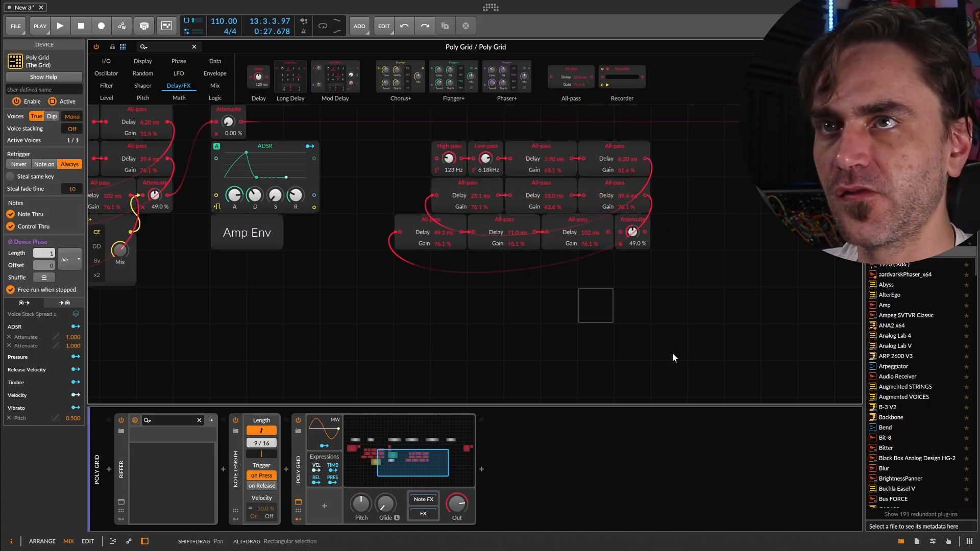
left_click_drag(744, 348, 378, 146)
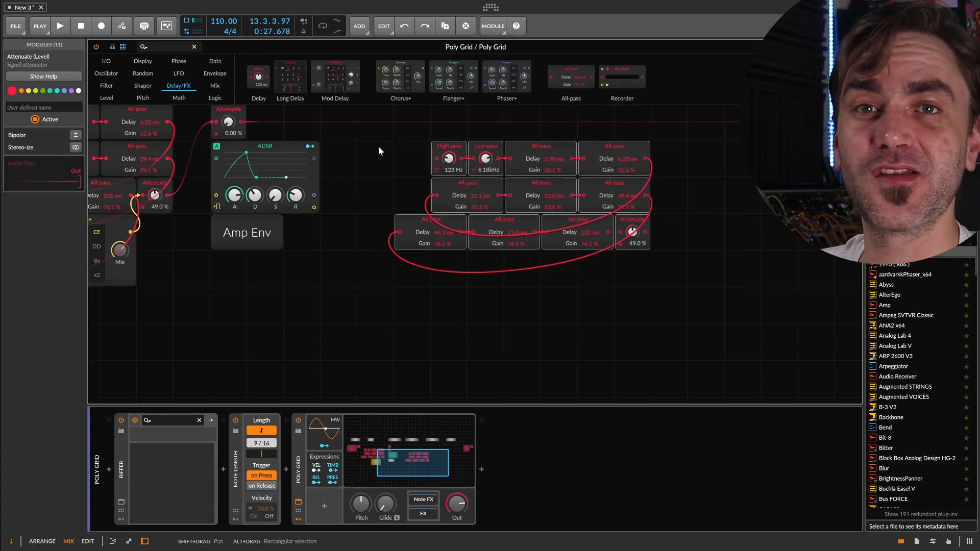
left_click_drag(425, 296, 410, 236)
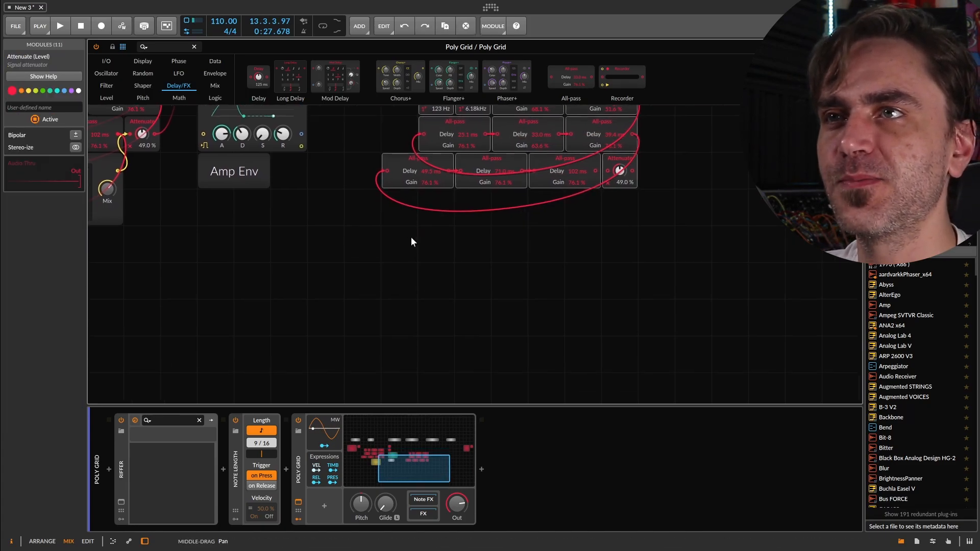
left_click(378, 294)
key("ctrl+v")
left_click_drag(368, 270, 442, 234)
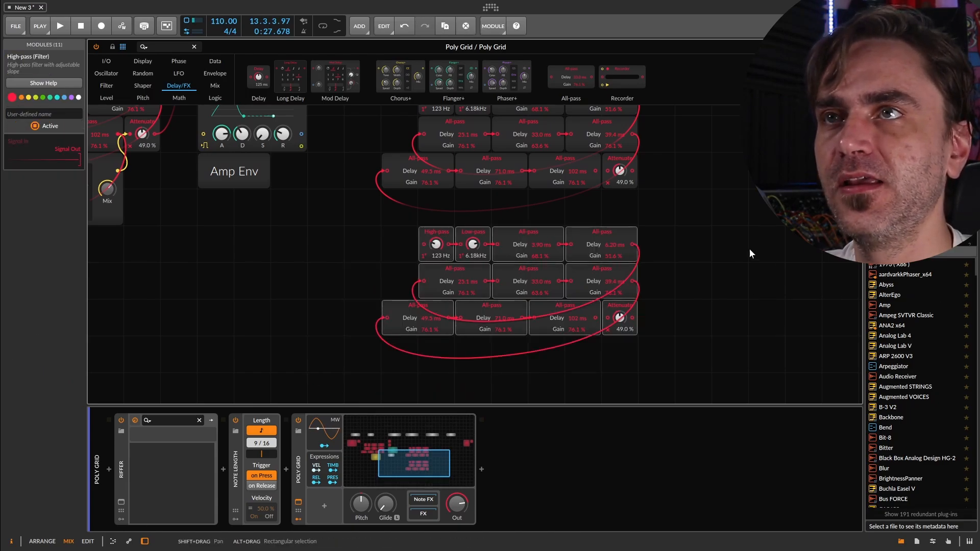
Add a Stereo Split fed by the lower 0.00 % Attenuate, routing M to the upper block's High-pass and S to the lower block's.
left_click_drag(748, 248, 731, 352)
left_click_drag(172, 77, 309, 368)
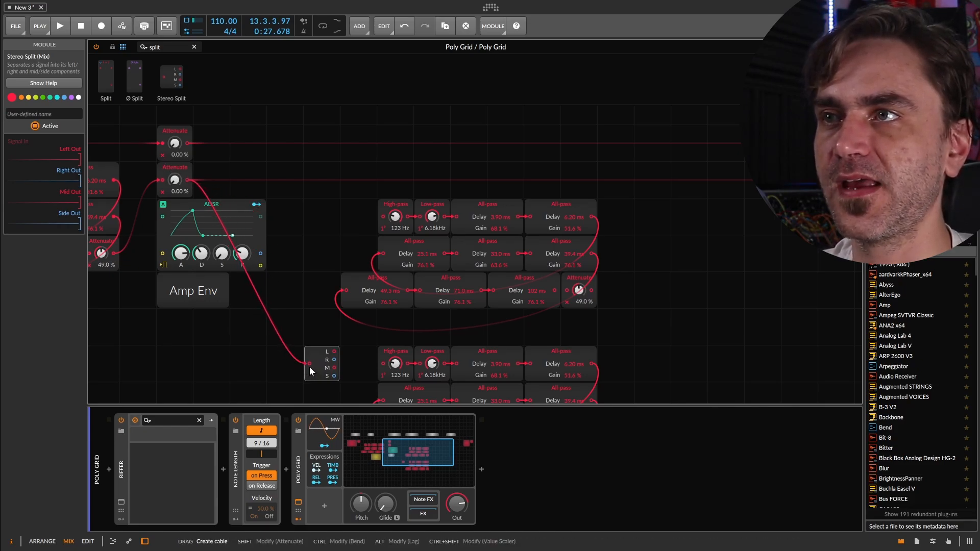
left_click_drag(279, 321, 297, 122)
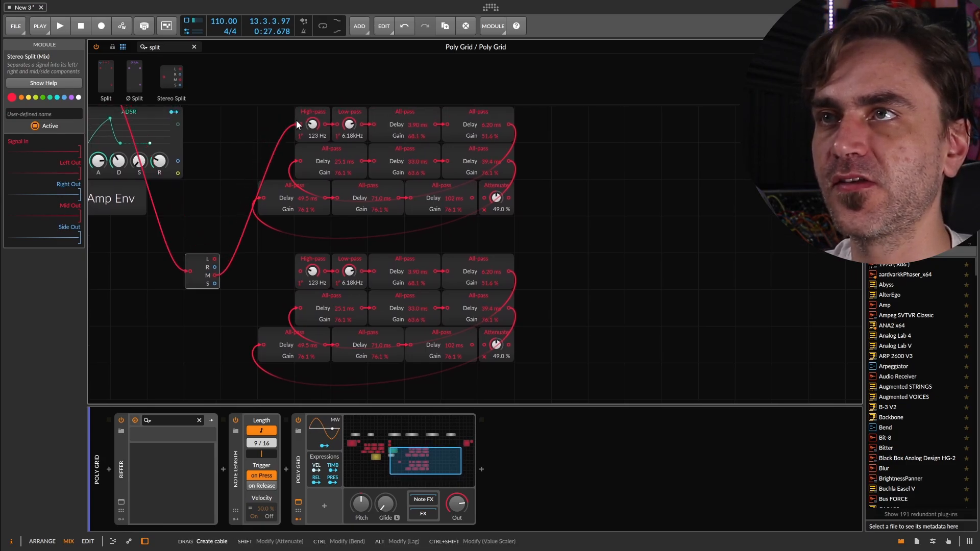
left_click_drag(225, 283, 300, 271)
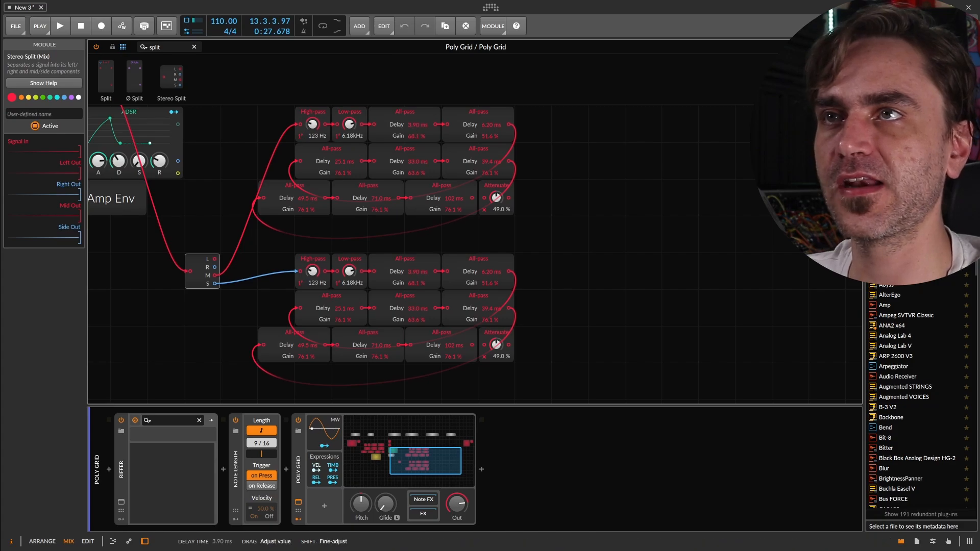
Set the upper reverb block's All-pass delays in order to 4.20, 8.60, 23.6, 37.6, 41.4, 52.8, 91.4 and 141 ms.
left_click_drag(480, 124, 480, 121)
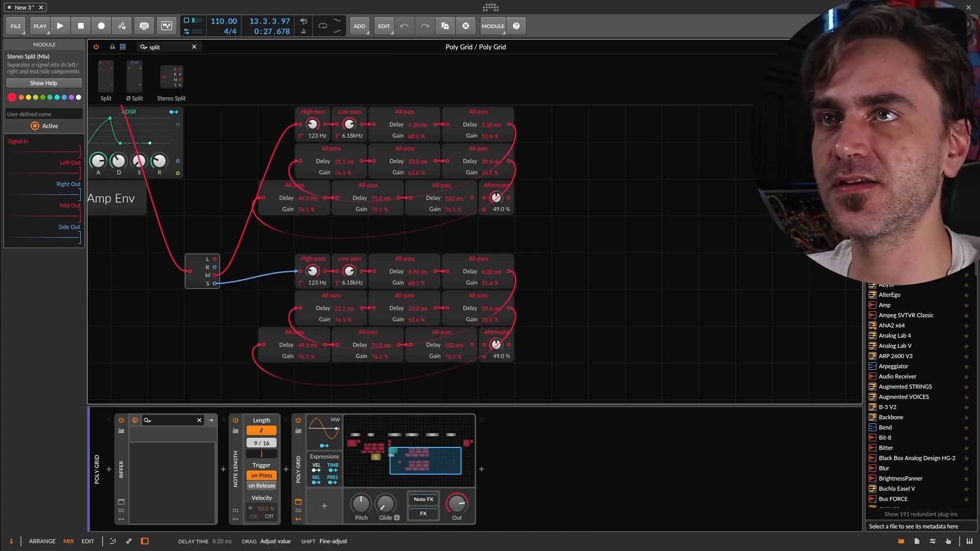
left_click_drag(344, 161, 344, 164)
left_click_drag(423, 162, 423, 156)
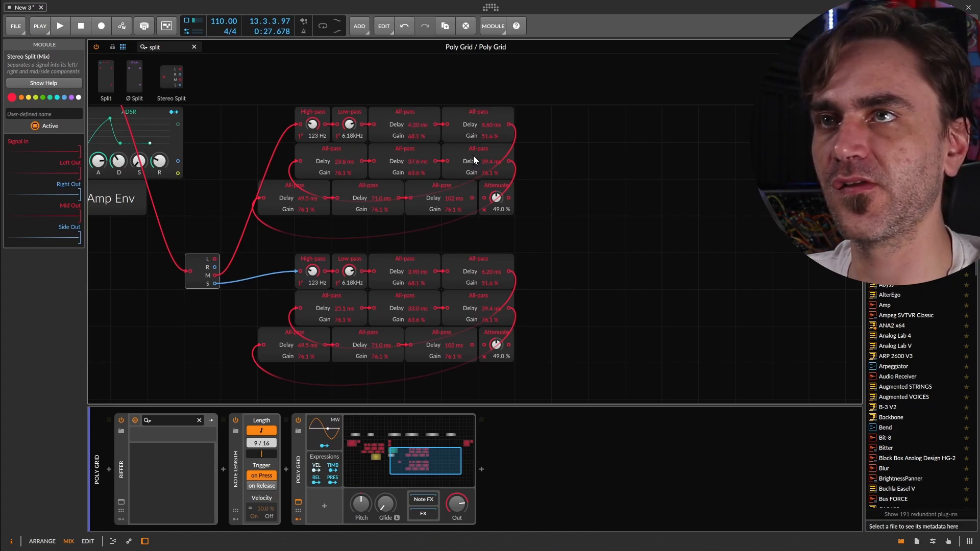
left_click_drag(490, 161, 491, 159)
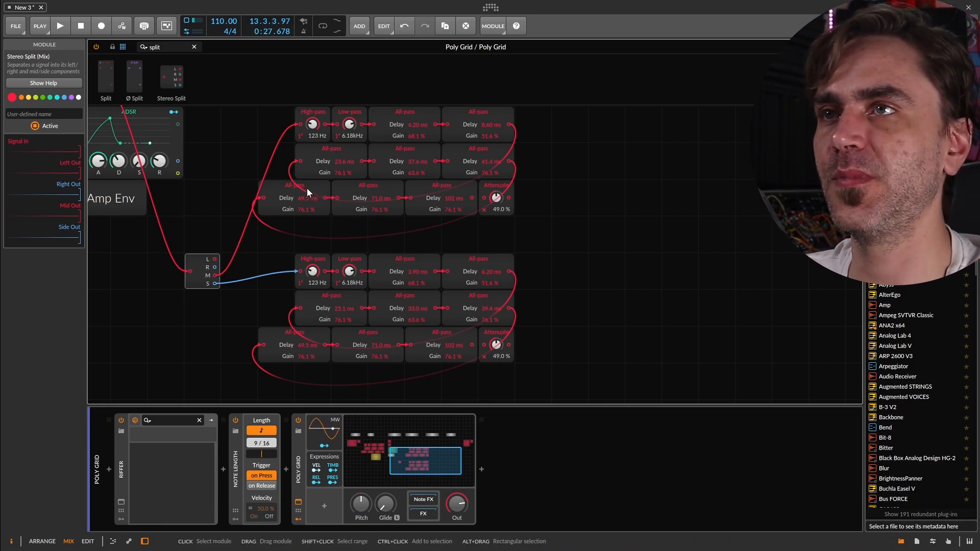
left_click_drag(307, 198, 307, 193)
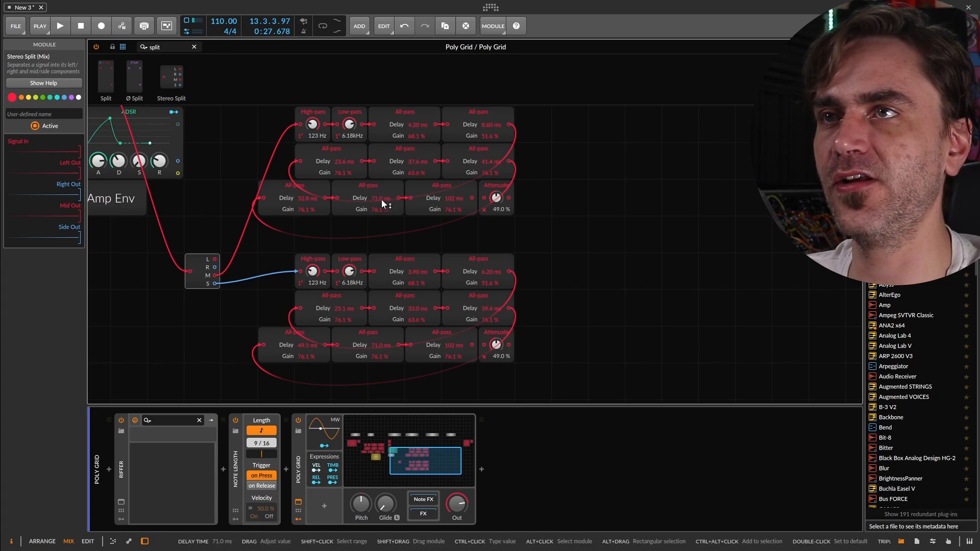
left_click_drag(381, 199, 379, 194)
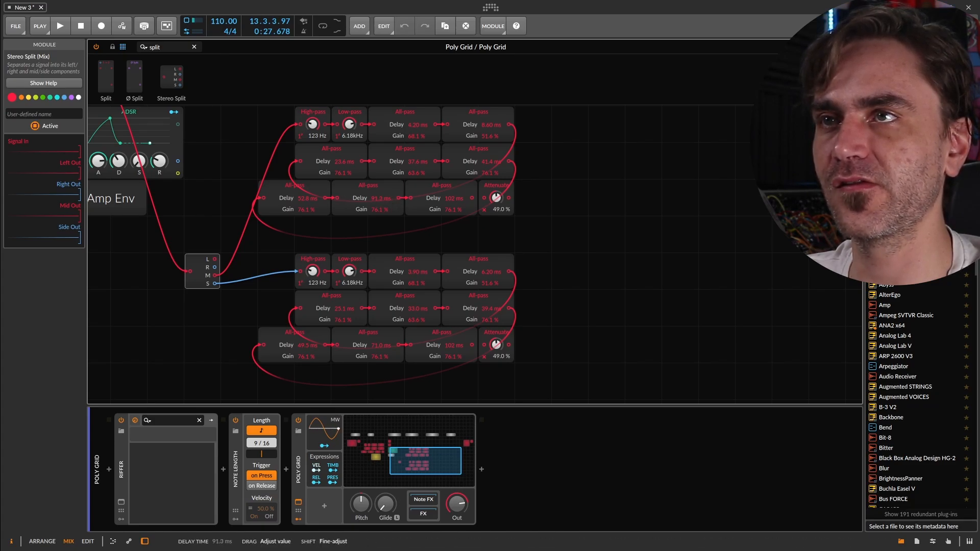
left_click_drag(454, 197, 454, 192)
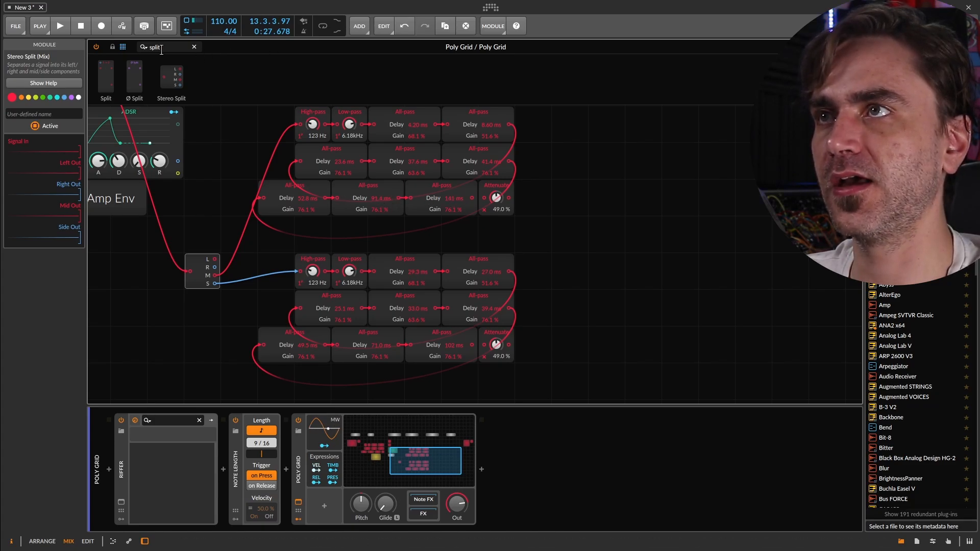
Add a Stereo Merge taking the upper Attenuate into M and the lower into S, and route its output to a third Mixer channel.
left_click_drag(166, 47, 649, 243)
type("merge")
left_click_drag(509, 199, 631, 240)
left_click_drag(508, 346, 633, 247)
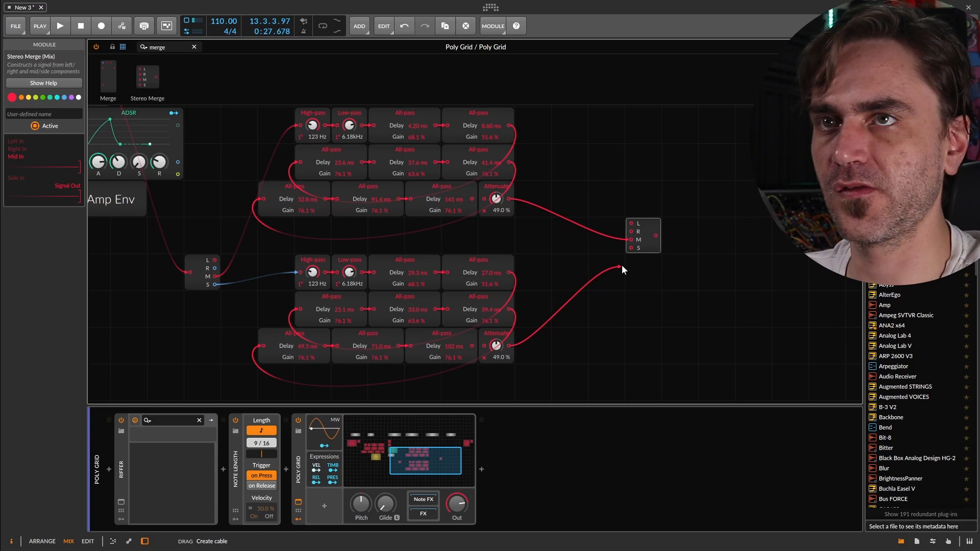
left_click_drag(766, 152, 534, 288)
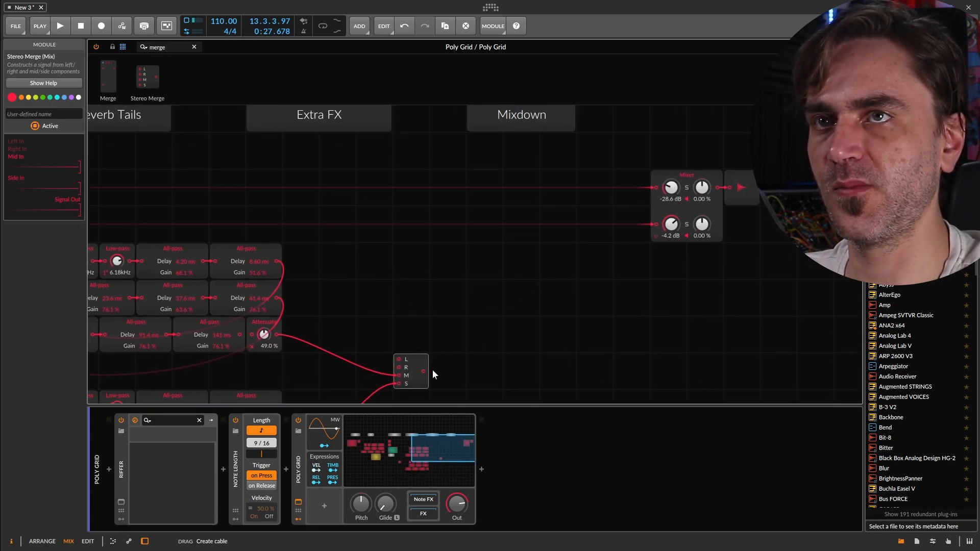
left_click_drag(424, 371, 652, 240)
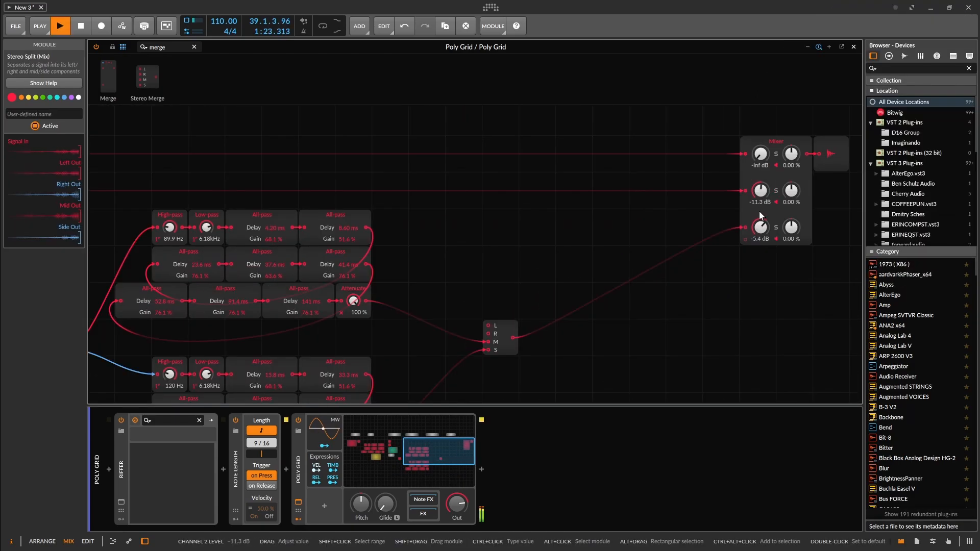
Set the Mixer's second channel to -13.7 dB and third channel to -5.0 dB, and stop playback.
left_click_drag(761, 192, 761, 194)
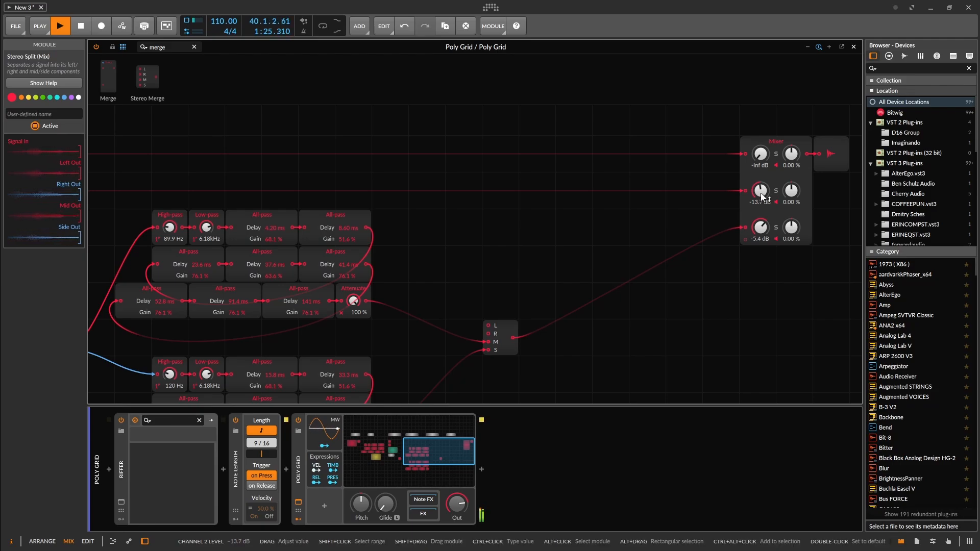
left_click_drag(760, 230, 760, 228)
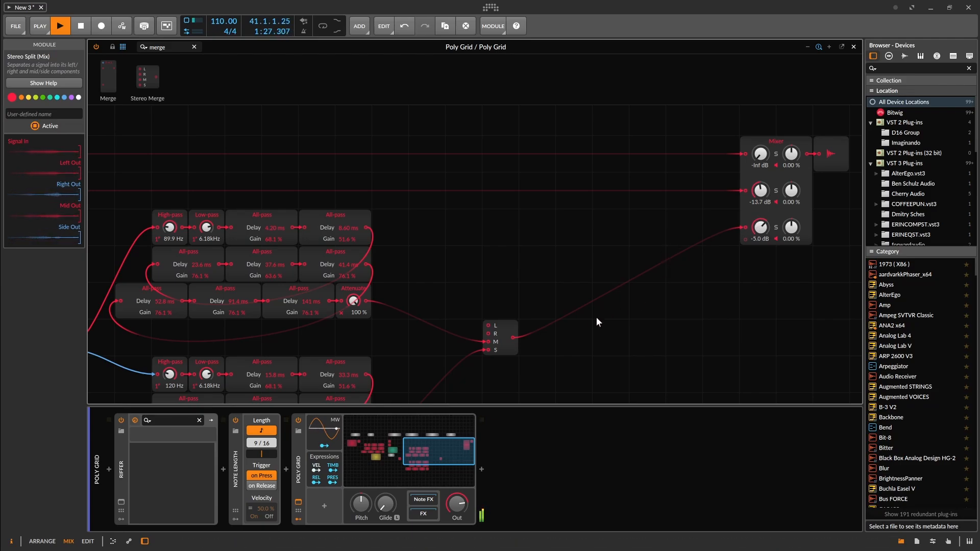
left_click_drag(514, 271, 657, 195)
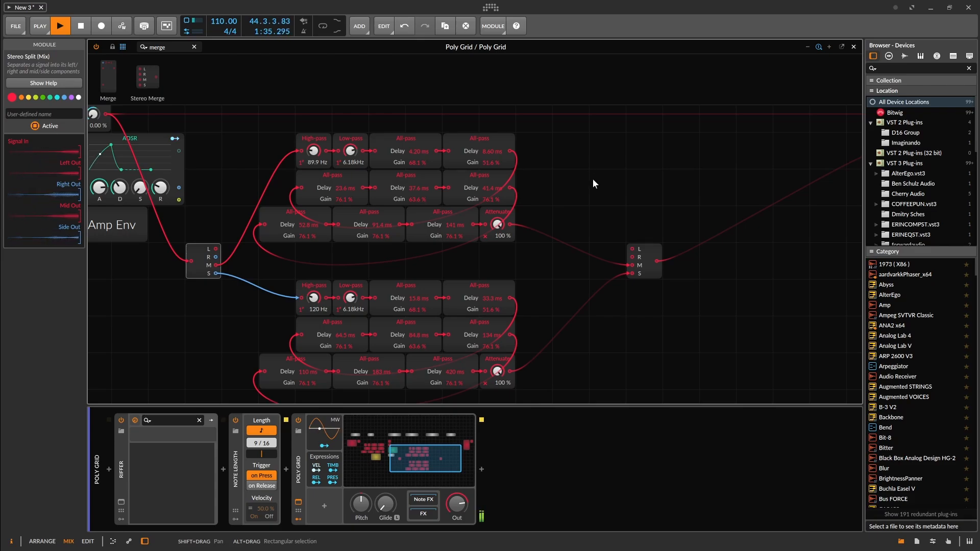
left_click_drag(592, 179, 636, 153)
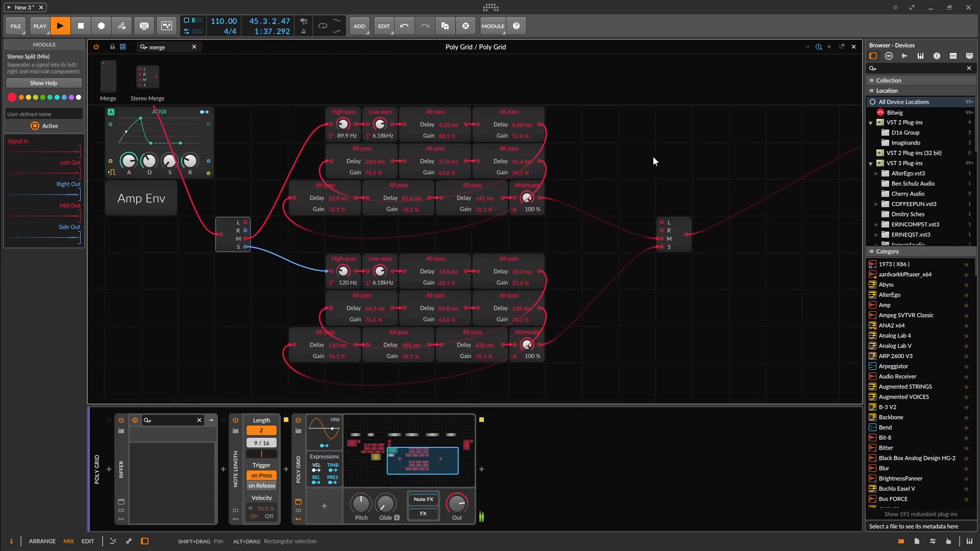
left_click(171, 46)
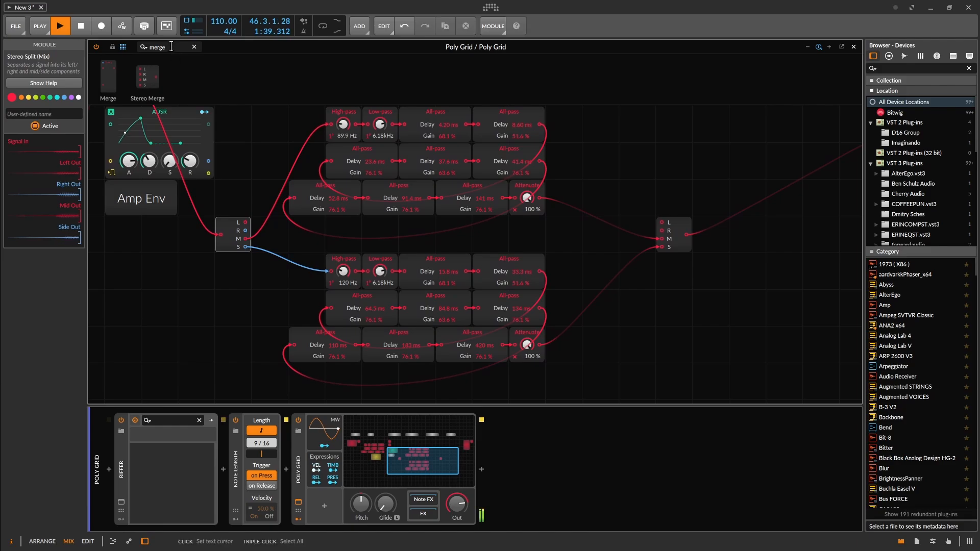
left_click(662, 182)
key("space")
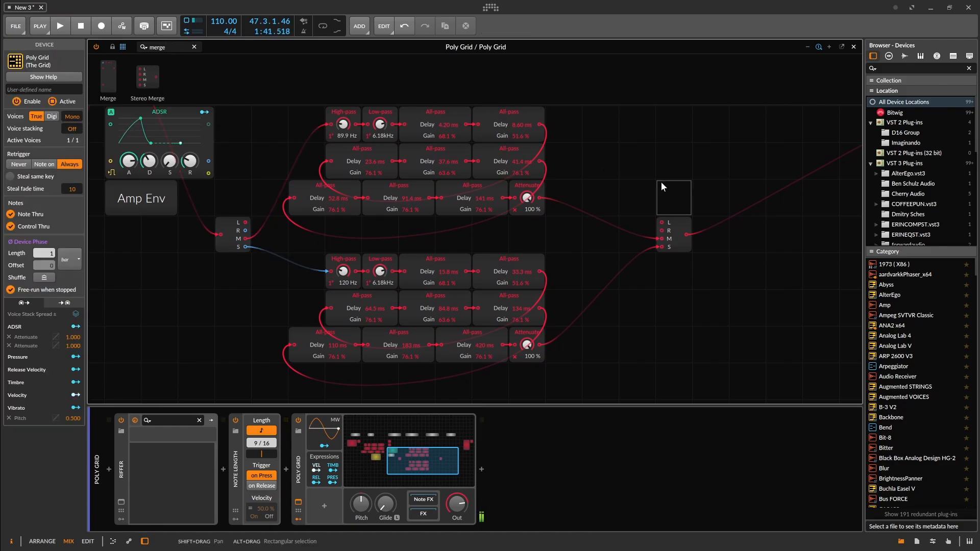
Add a Long Delay fed by the Stereo Merge output and, below it, an Attenuate at 0.00 % fed by the delay.
left_click(164, 50)
type("long")
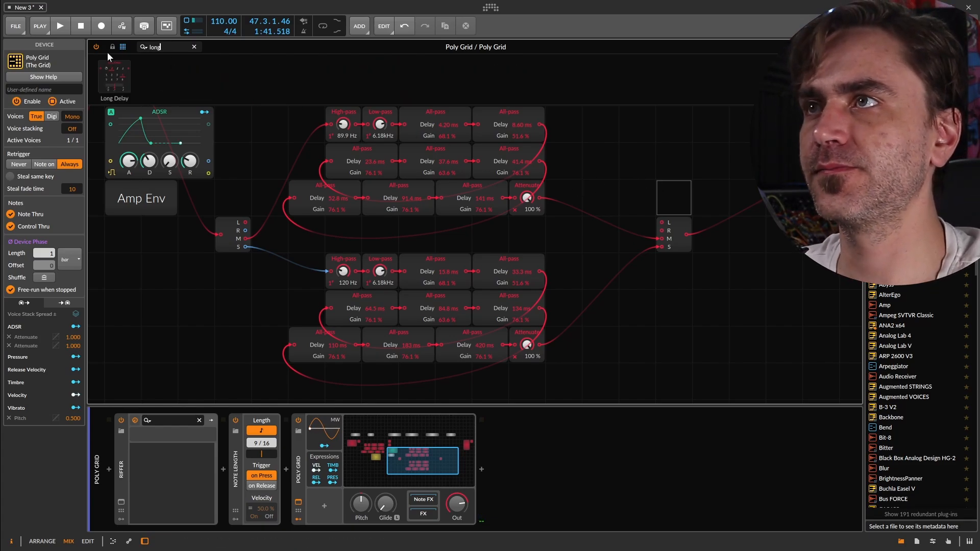
left_click_drag(114, 77, 698, 273)
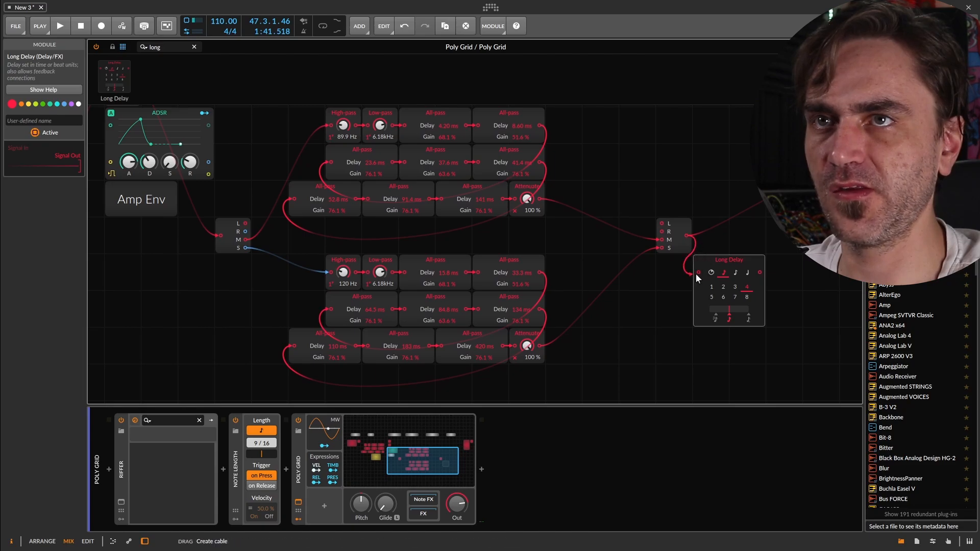
double_click(161, 49)
type("atten")
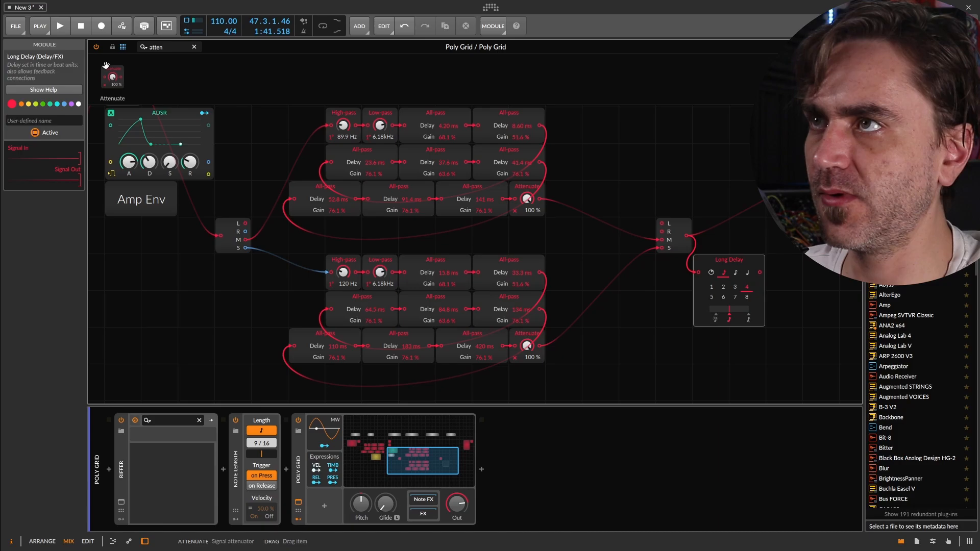
left_click_drag(106, 66, 712, 449)
Add a Sum module near the Stereo Split and route the Long Delay's Attenuate back into its second input.
left_click_drag(172, 47, 199, 298)
type("sum")
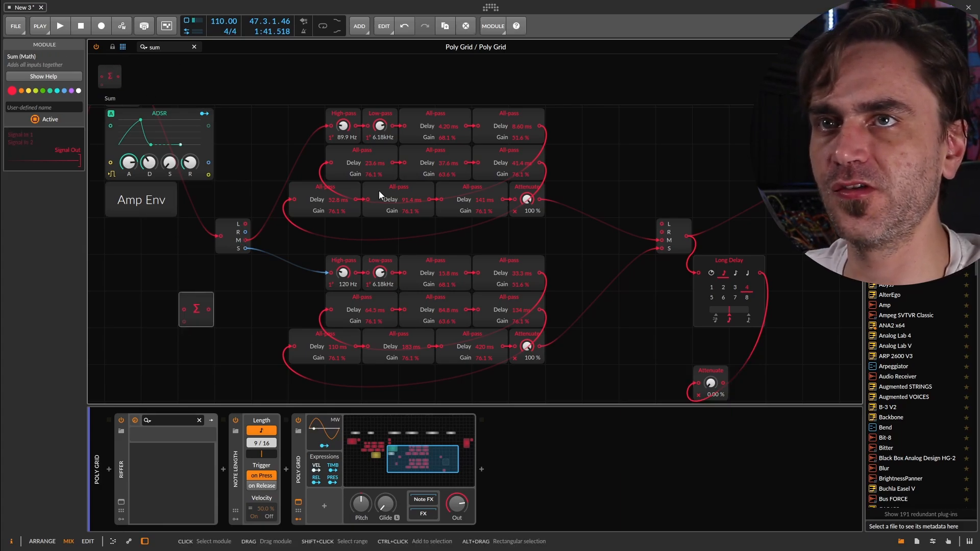
left_click_drag(700, 262, 764, 227)
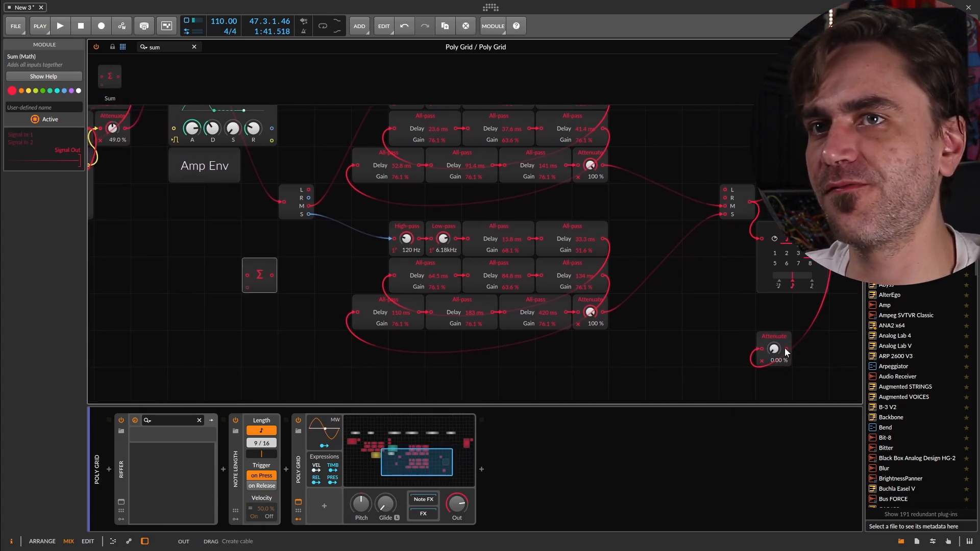
left_click_drag(702, 398, 261, 256)
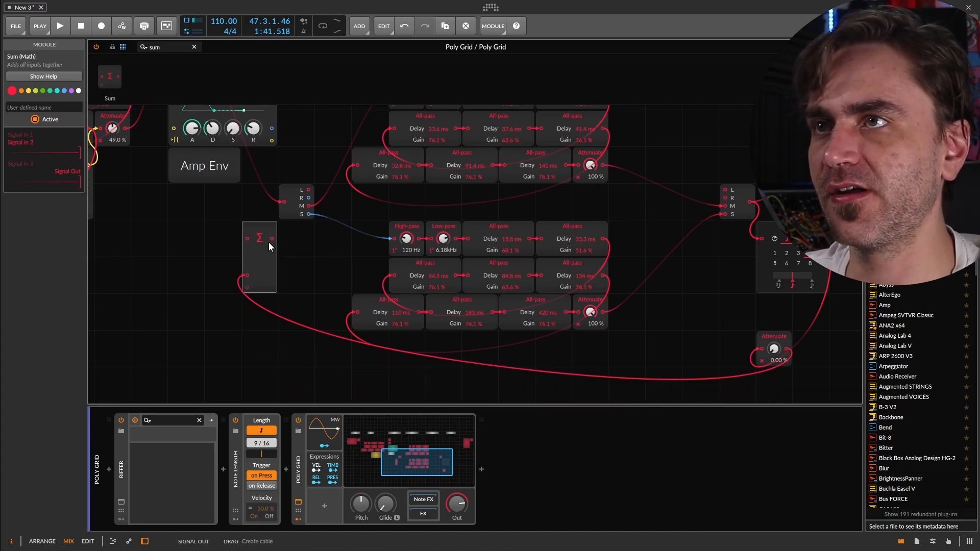
Route the Attenuate above the ADSR into the Sum's first input and the Sum's output into the Stereo Split.
left_click_drag(290, 178, 332, 246)
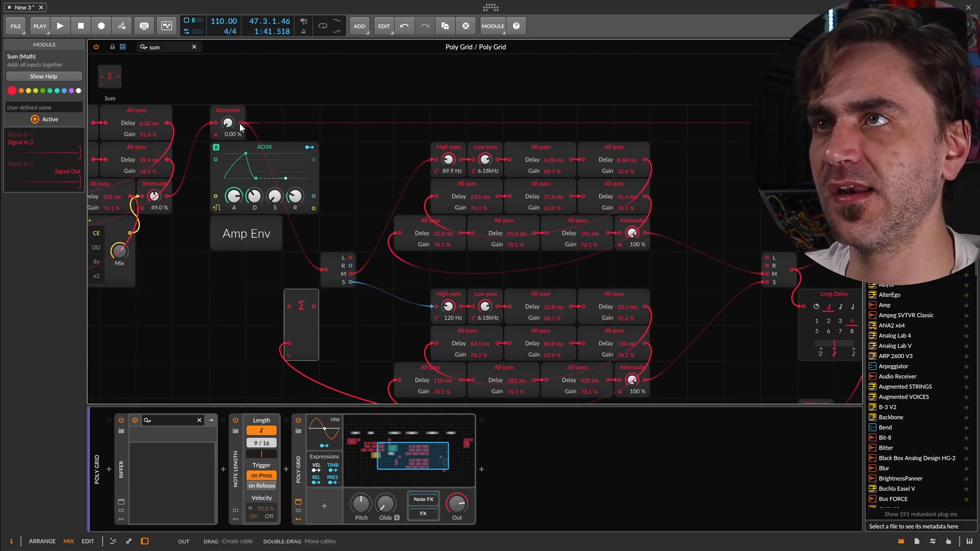
left_click_drag(240, 123, 324, 269)
left_click_drag(340, 336, 246, 281)
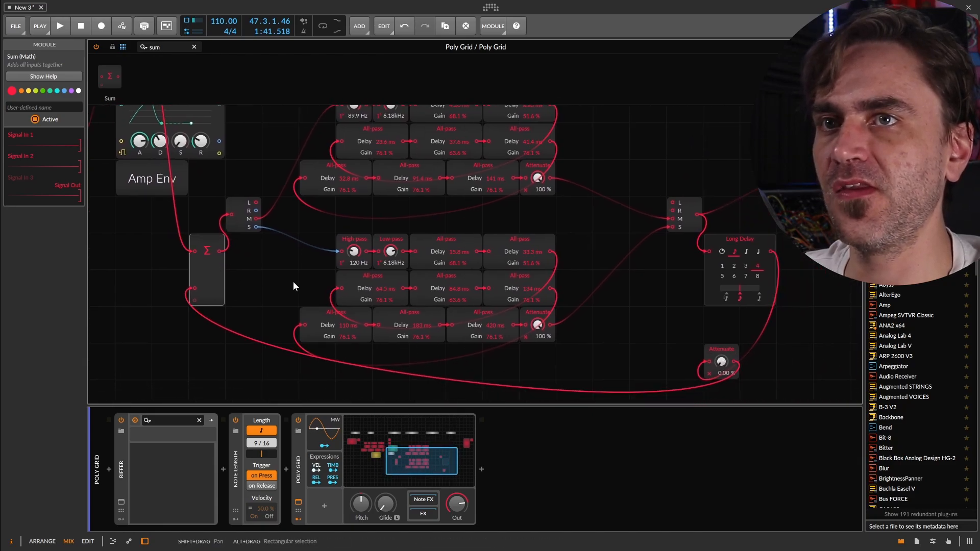
Start playback and set the Attenuates to 61.0 % on the upper block, 69.0 % on the lower block and 66.5 % after the Long Delay.
left_click_drag(719, 355, 723, 364)
key("space")
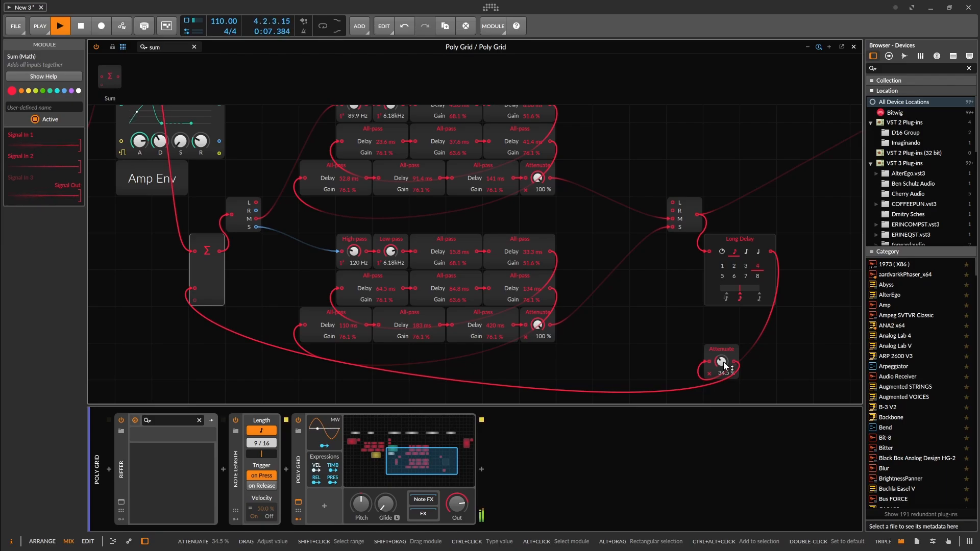
left_click_drag(539, 326, 539, 357)
left_click_drag(539, 179, 538, 182)
left_click_drag(539, 221, 539, 218)
left_click_drag(723, 361, 723, 328)
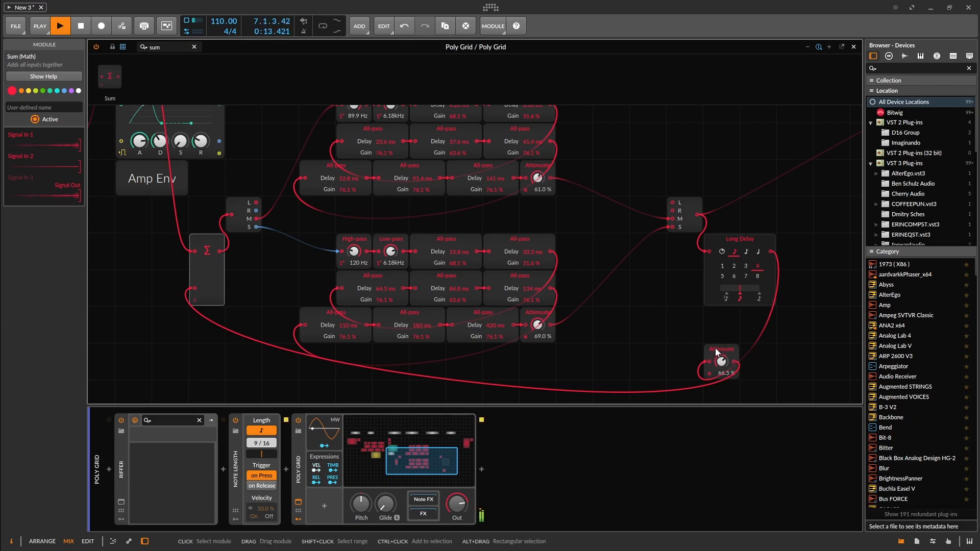
Switch the Long Delay's time unit to seconds and set its feedback Attenuate to 76.5 %.
left_click_drag(646, 248, 546, 227)
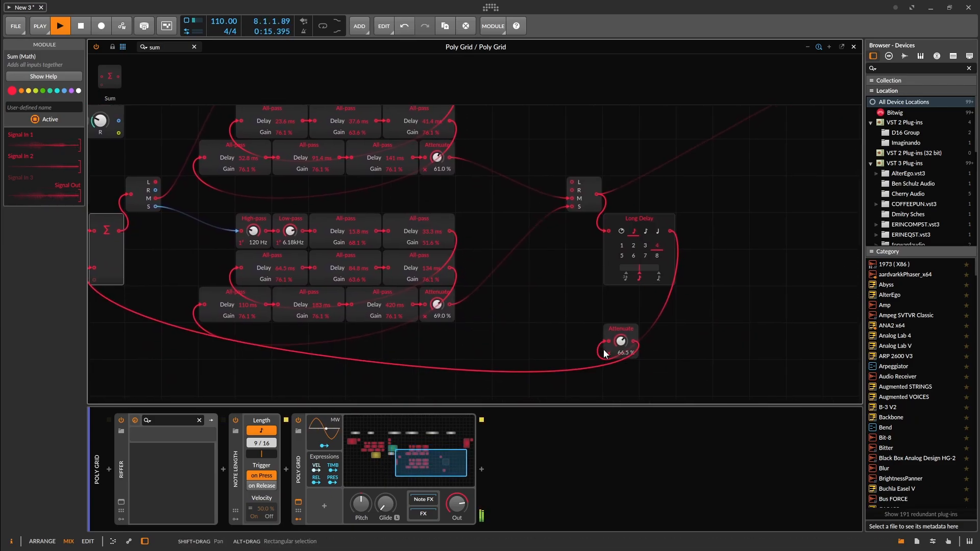
left_click(621, 231)
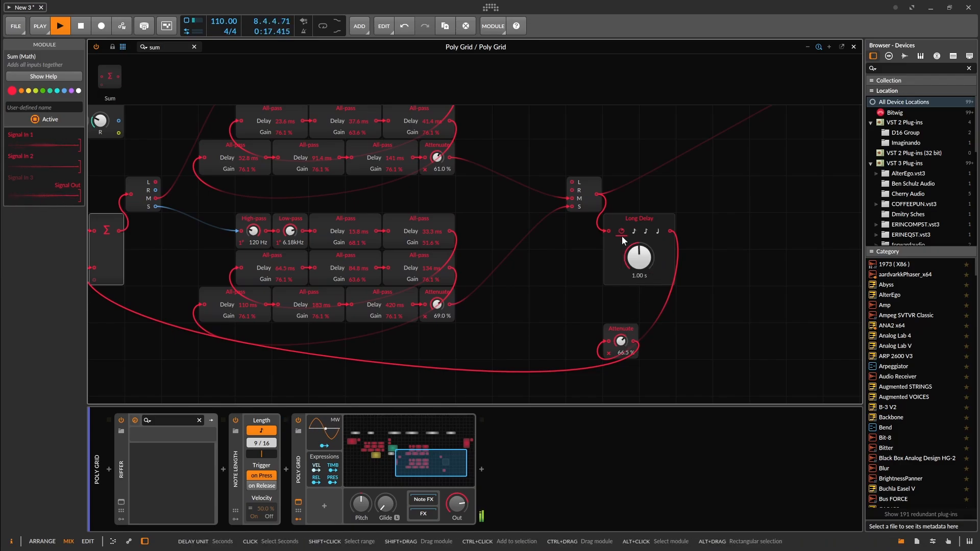
left_click_drag(622, 341, 621, 338)
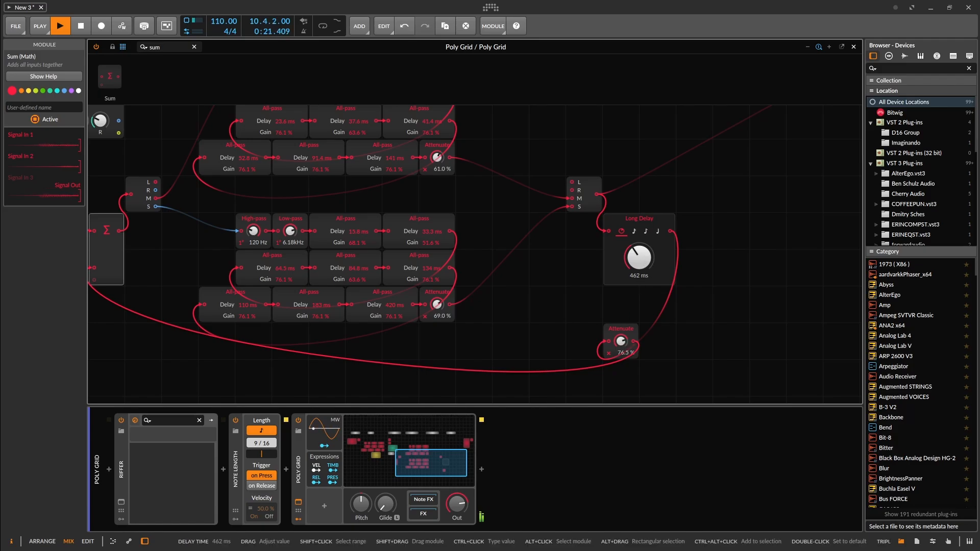
Set the Long Delay's time to 163 ms.
left_click_drag(643, 255, 643, 270)
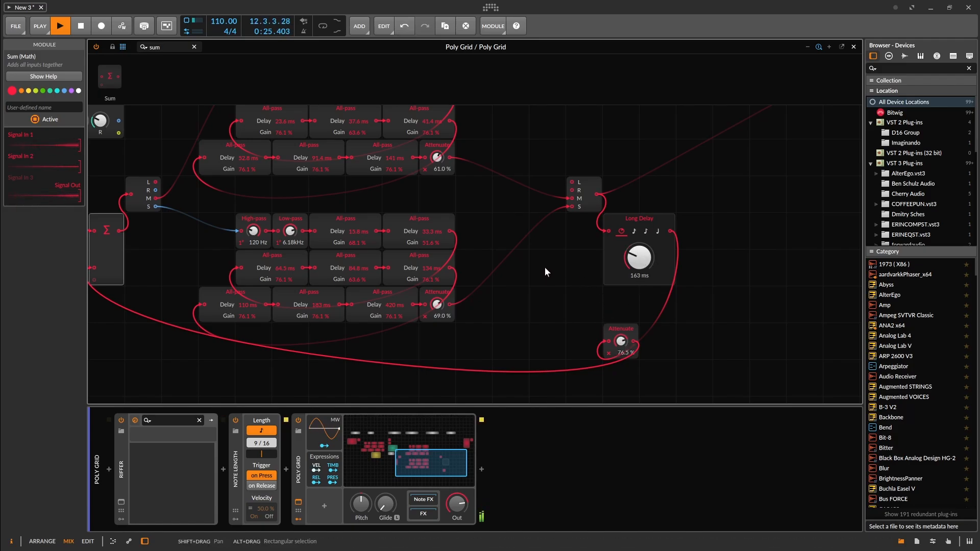
left_click_drag(545, 269, 734, 315)
left_click_drag(633, 199, 548, 315)
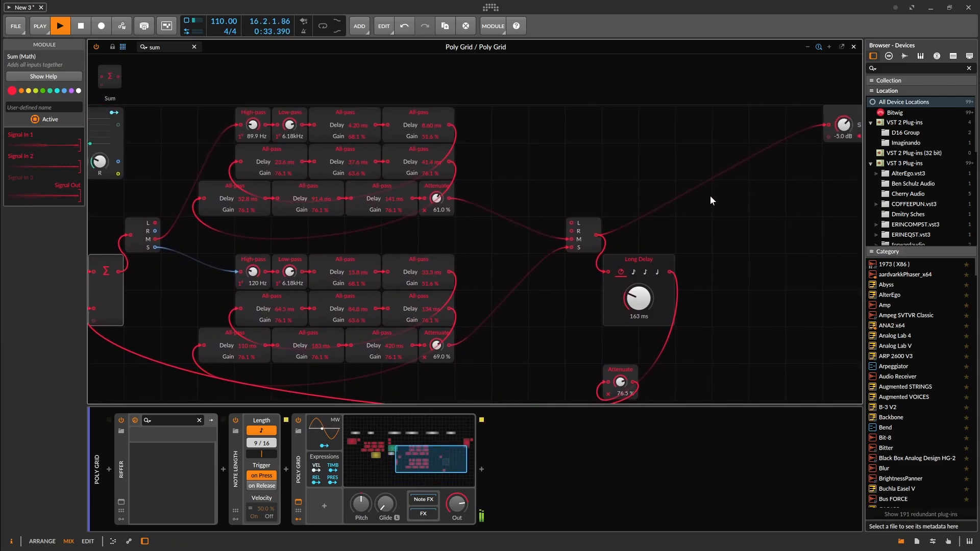
left_click_drag(711, 202, 811, 275)
left_click(698, 251)
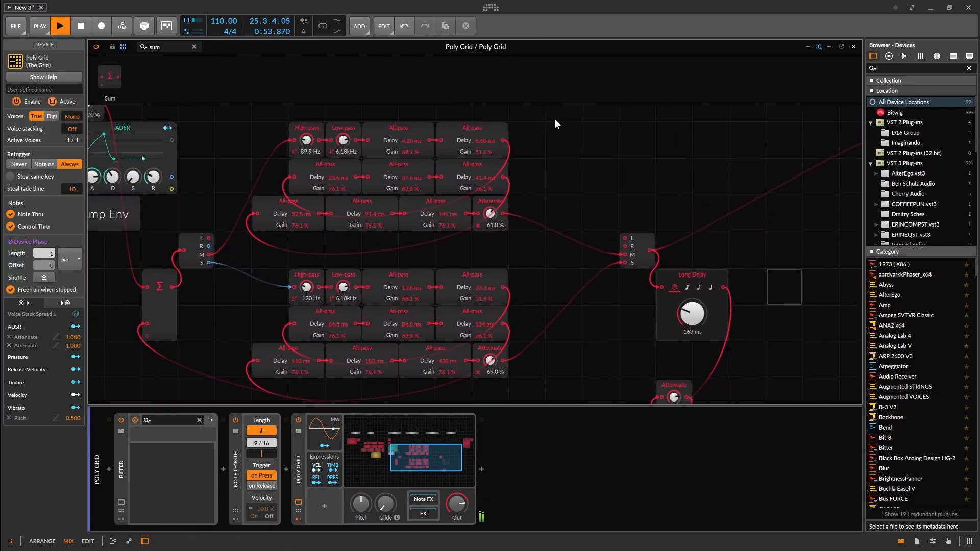
Colour the mid channel's filter and all-pass block orange and the side channel's block yellow.
left_click_drag(555, 118, 230, 225)
left_click(21, 97)
left_click_drag(549, 261, 218, 361)
left_click(28, 97)
Stack the yellow block directly beneath the orange one and move both up against the Stereo Split.
left_click_drag(307, 274, 306, 238)
left_click_drag(550, 116, 224, 353)
left_click_drag(306, 128, 233, 238)
left_click_drag(587, 307, 658, 266)
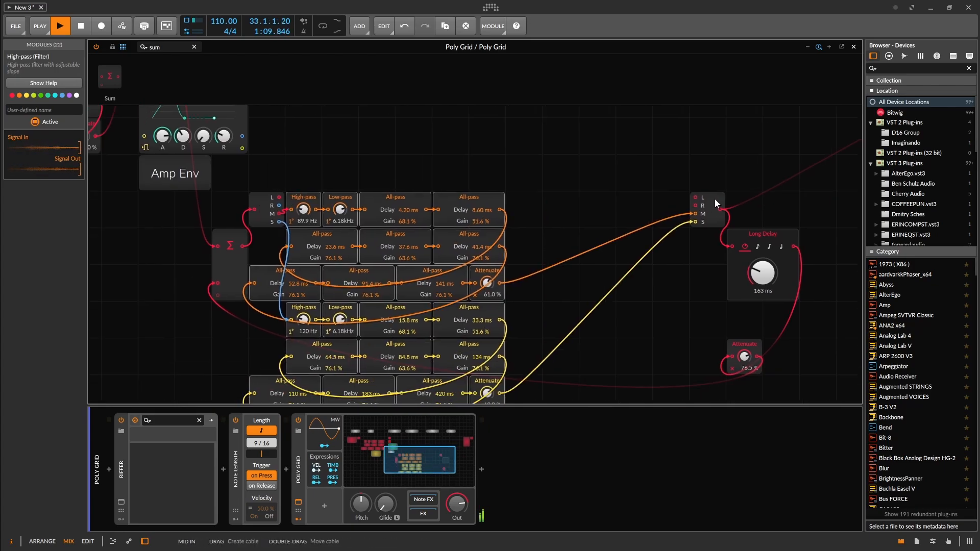
Tuck the Stereo Merge and Long Delay against the end of the coloured blocks and place the feedback Attenuate beneath the Sum.
left_click_drag(715, 198, 567, 272)
left_click_drag(771, 164, 554, 250)
left_click_drag(752, 274, 239, 237)
left_click_drag(638, 363, 233, 138)
left_click_drag(240, 210, 205, 377)
left_click_drag(205, 377, 296, 247)
left_click_drag(245, 352, 390, 332)
left_click_drag(260, 313, 400, 330)
left_click_drag(674, 297, 392, 280)
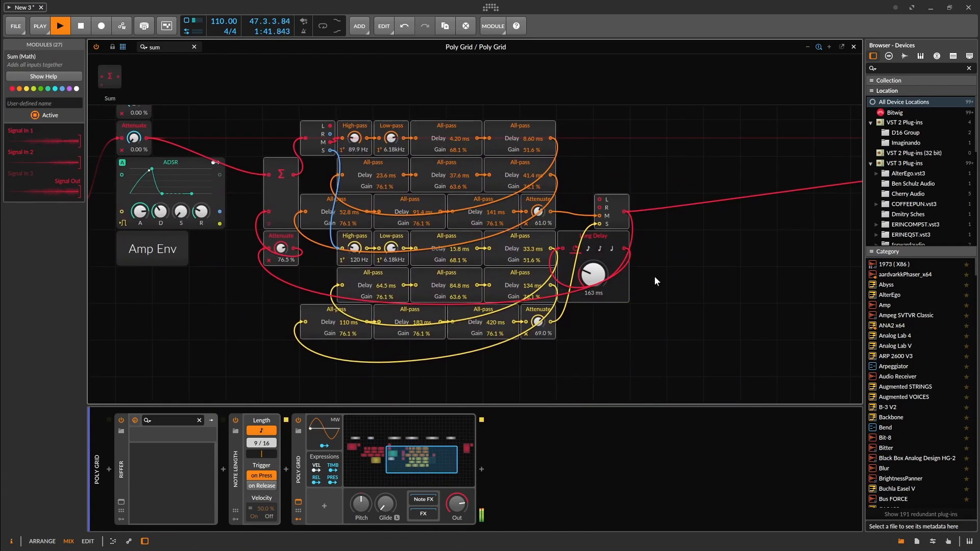
Stop playback, shift the Extra FX and Mixdown labels with the Mixer and output farther right, and centre the Big Reverb Tails label above its block.
left_click_drag(656, 281, 435, 401)
left_click_drag(307, 327, 645, 216)
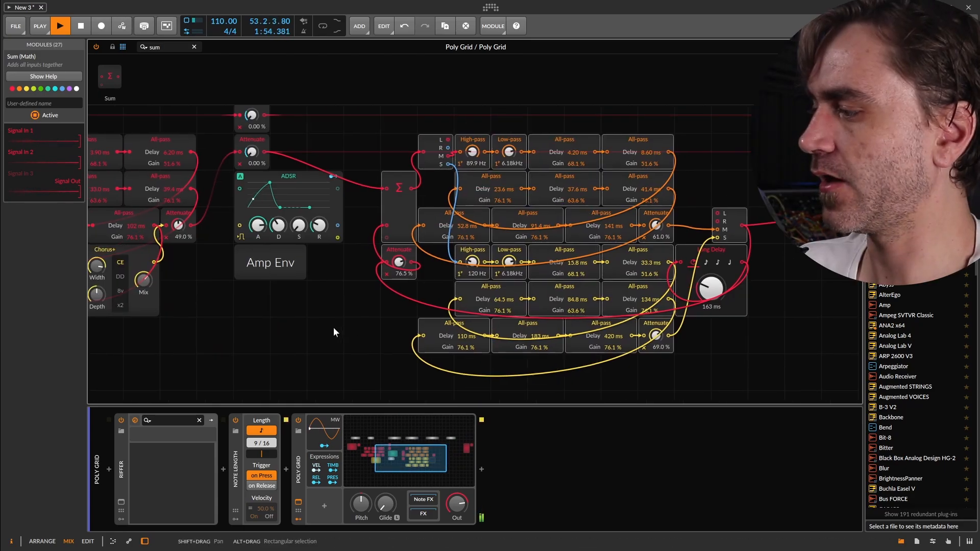
left_click_drag(748, 329, 553, 352)
scroll(639, 291, "down", 1)
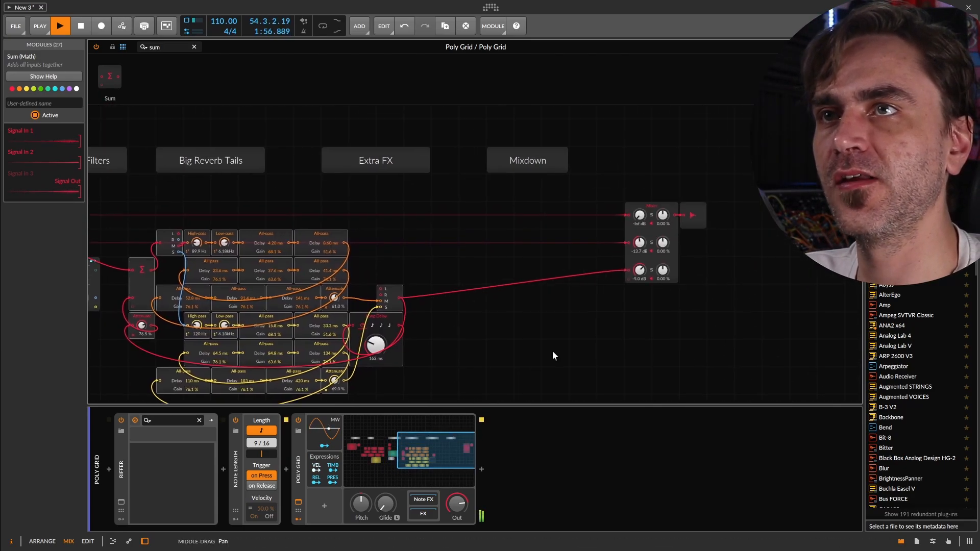
left_click(621, 154)
key("space")
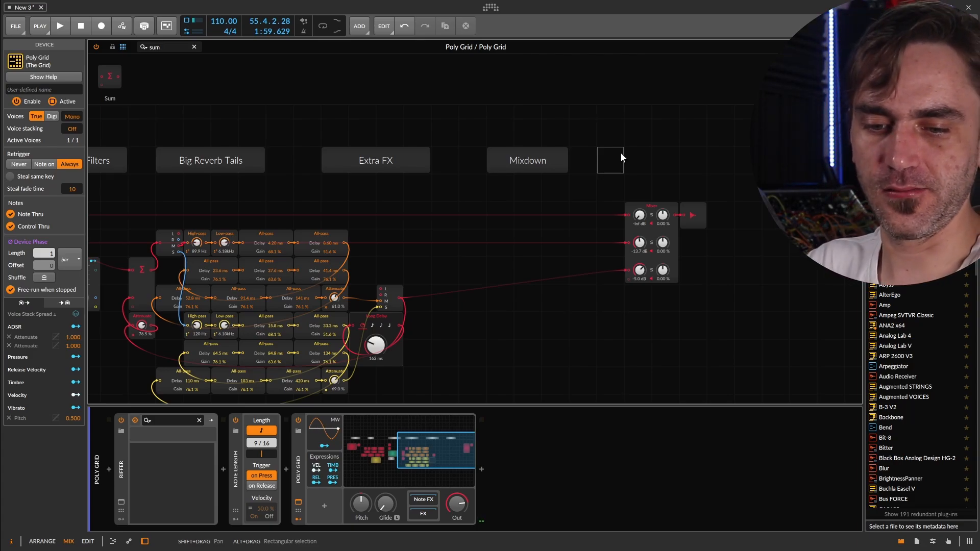
left_click_drag(781, 136, 402, 272)
left_click_drag(409, 173, 519, 174)
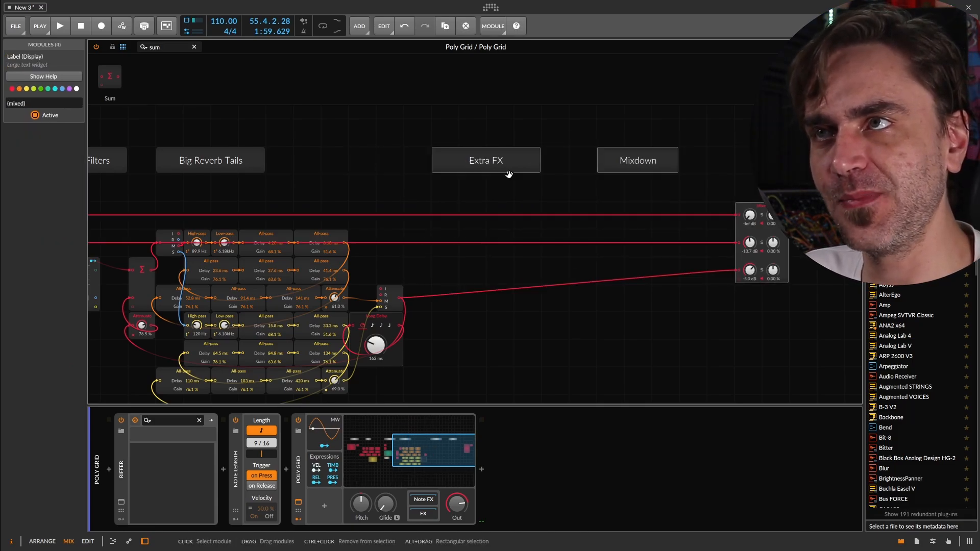
left_click_drag(235, 175, 292, 166)
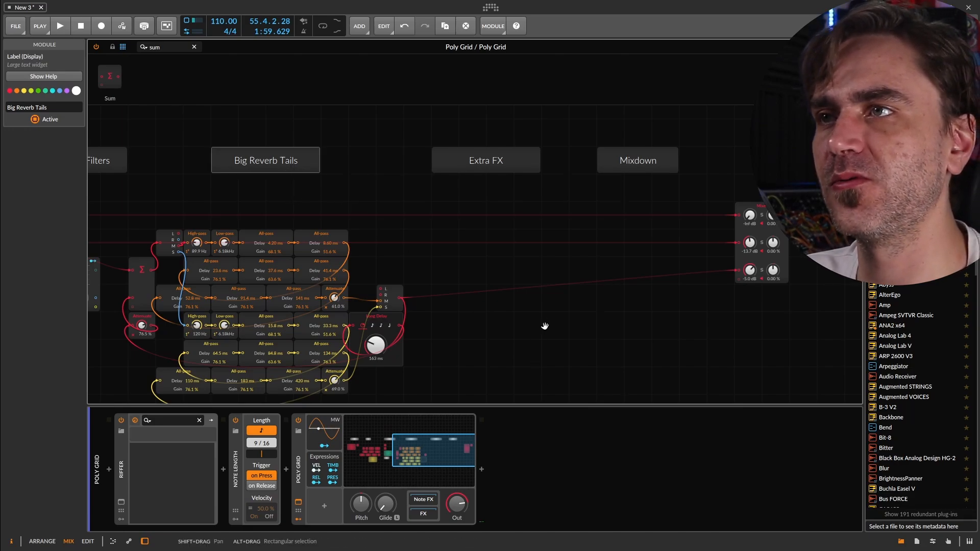
Duplicate the complete reverb tail block with its Sum, Long Delay and feedback Attenuate, placing the copy lower down toward the Mixer.
left_click_drag(545, 328, 599, 282)
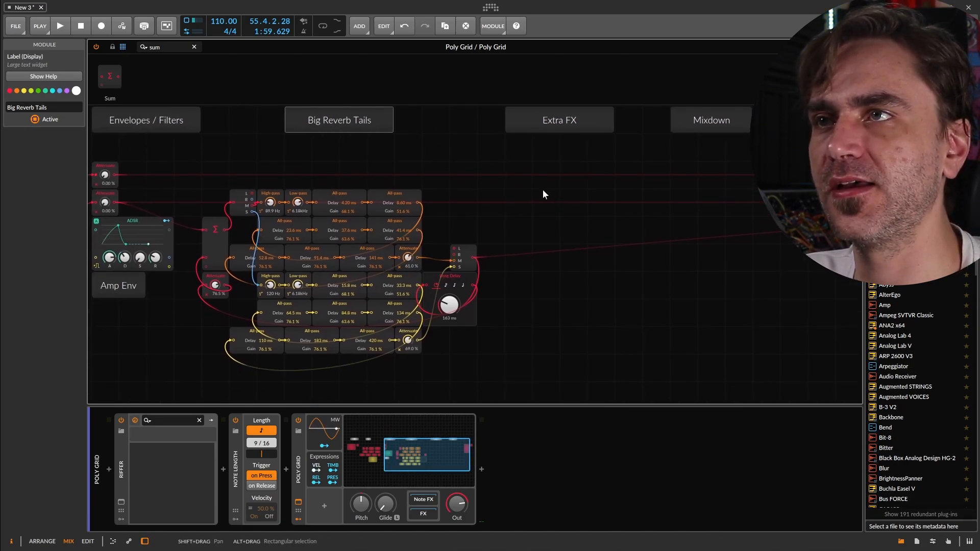
left_click_drag(515, 181, 193, 373)
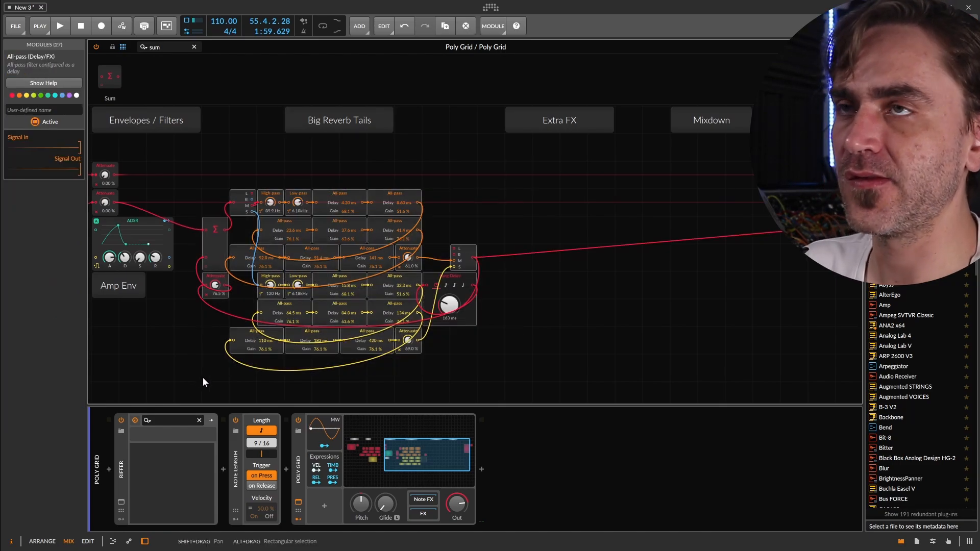
left_click_drag(559, 277, 479, 188)
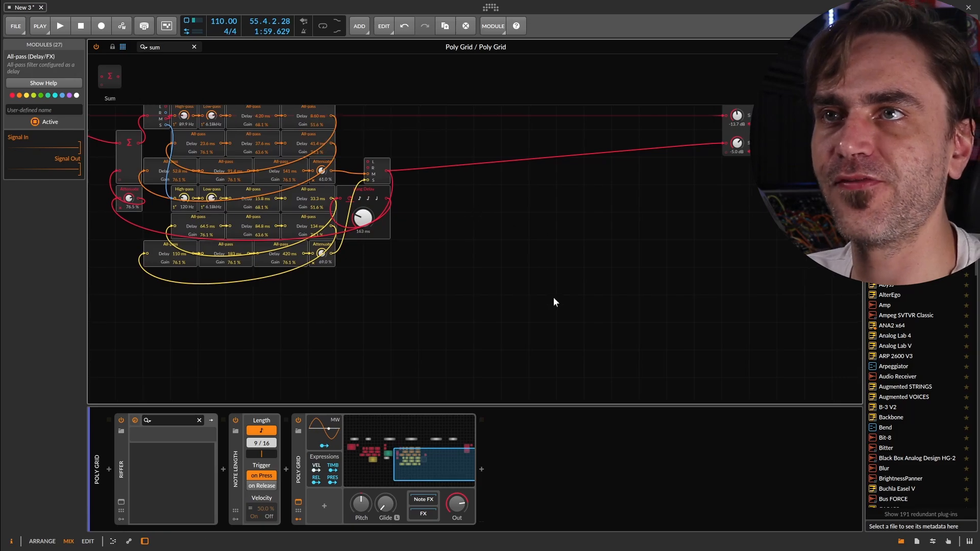
left_click_drag(526, 257, 455, 213)
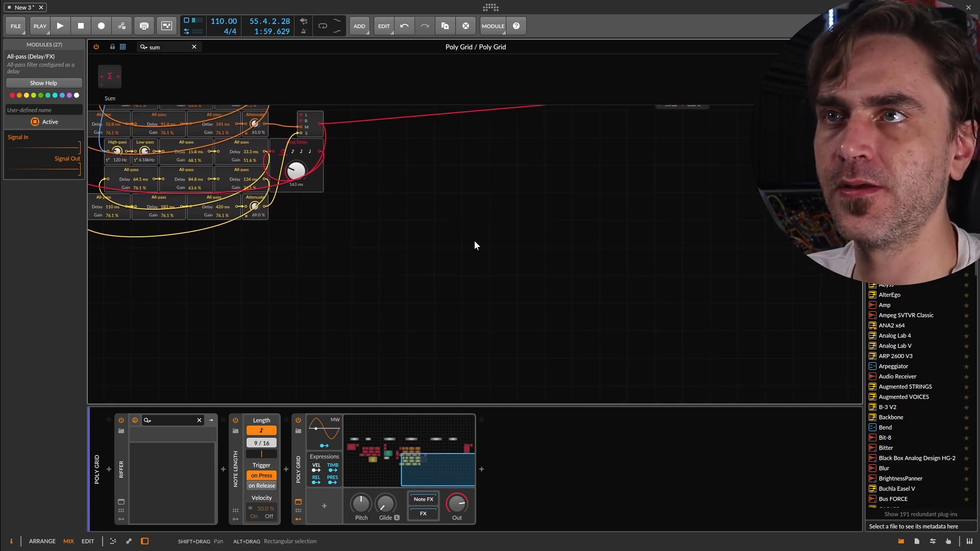
key("ctrl+d")
left_click_drag(444, 177, 581, 268)
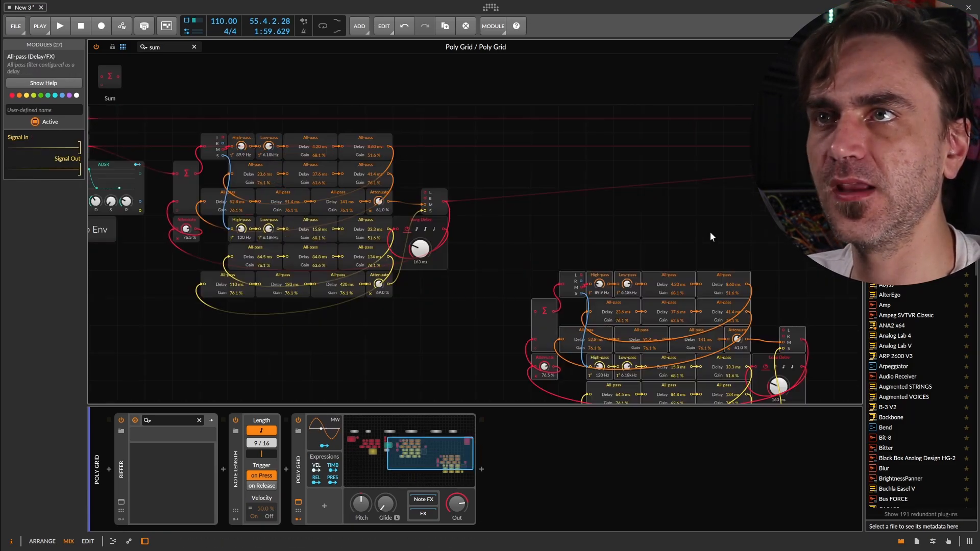
Add an XP filter between the reverb blocks, wired from the first block's Stereo Merge output into the duplicated block's Sum.
left_click_drag(680, 225, 536, 232)
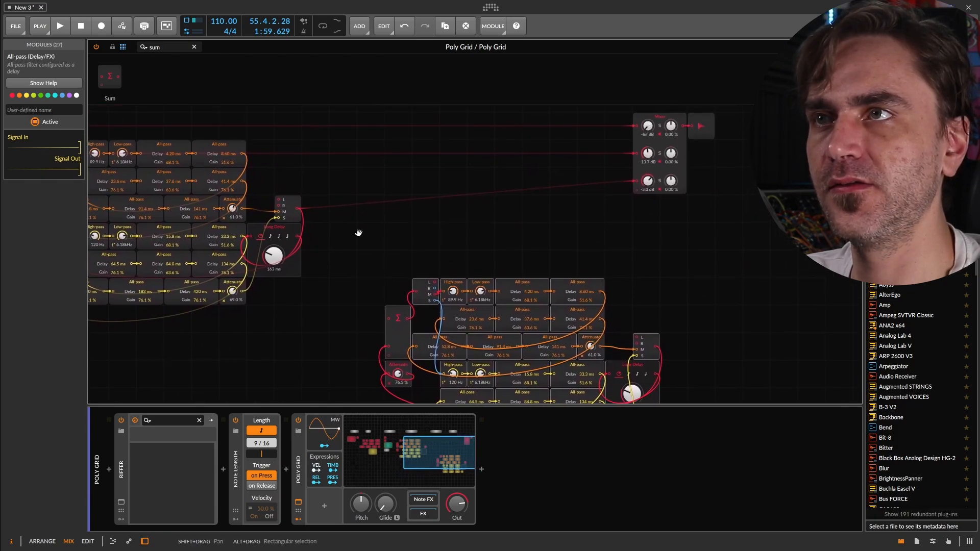
left_click_drag(359, 233, 404, 271)
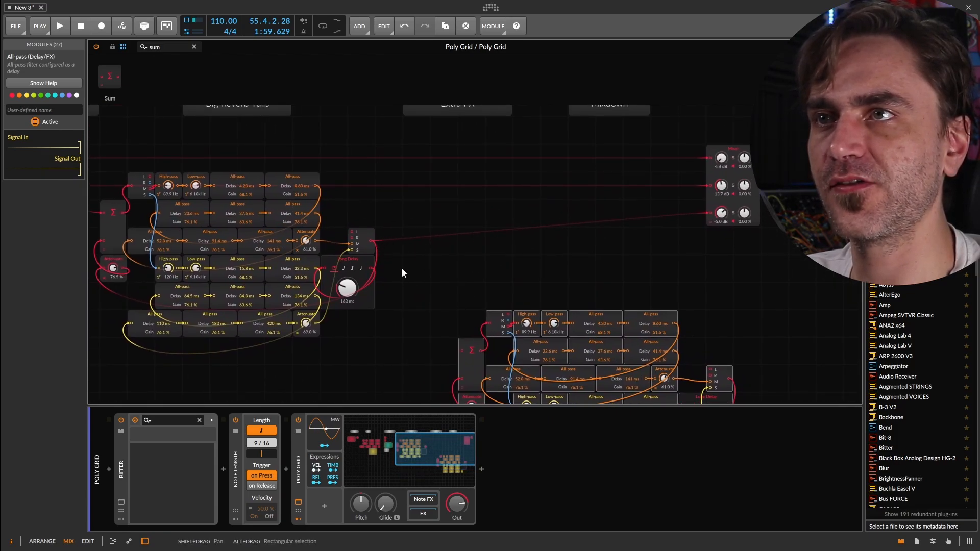
type("filter")
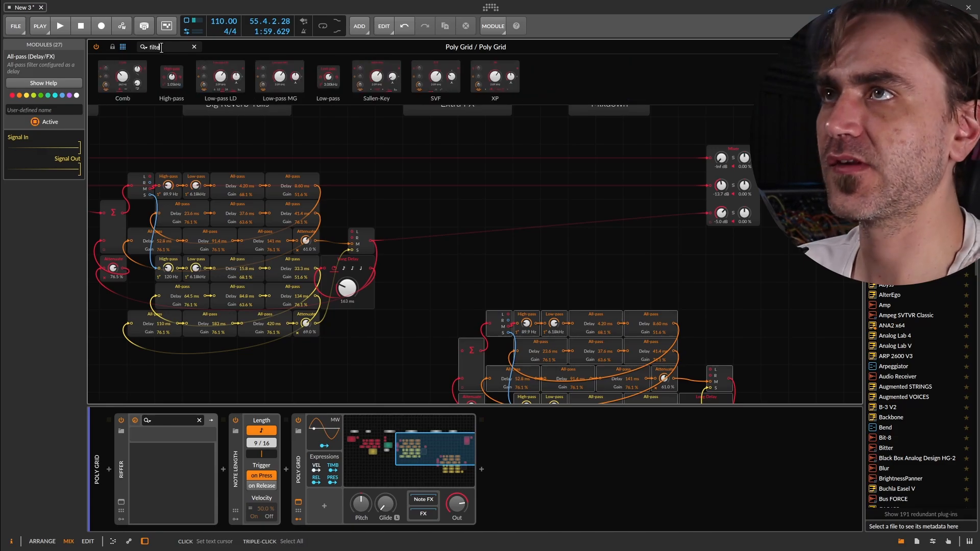
left_click_drag(494, 77, 462, 258)
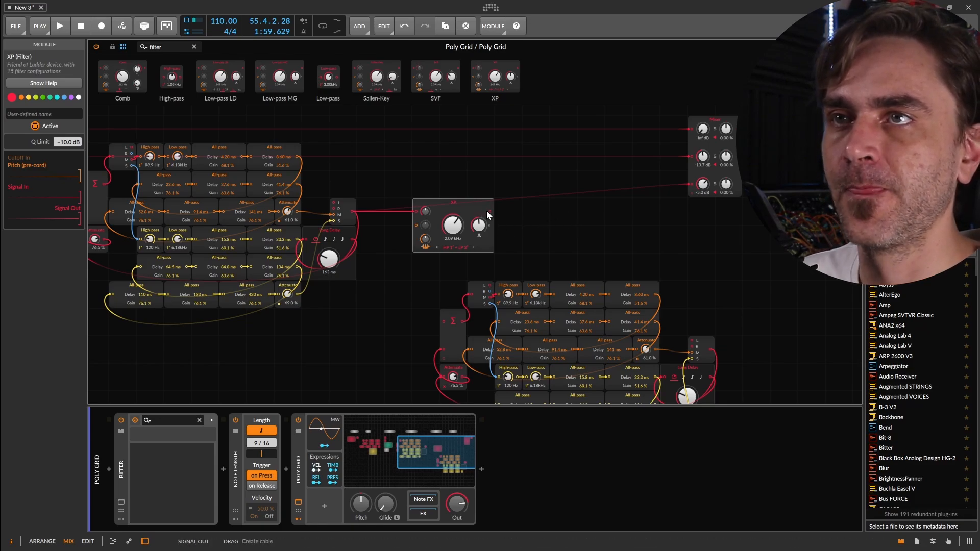
left_click_drag(490, 211, 443, 324)
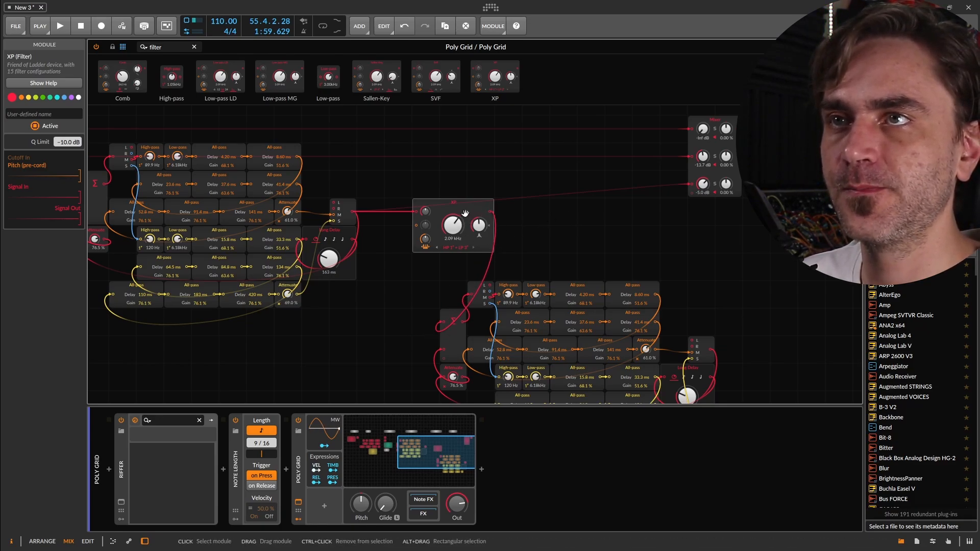
left_click_drag(464, 237, 437, 292)
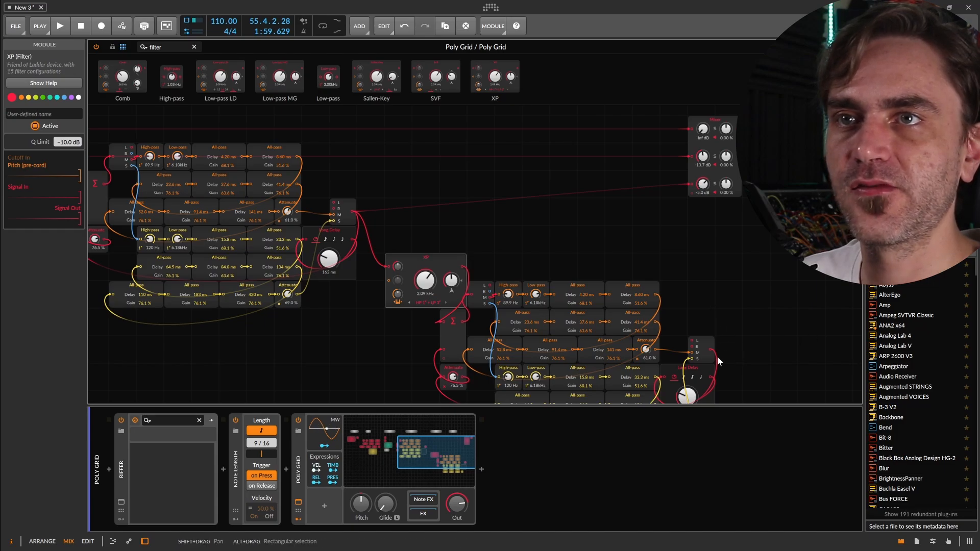
Route the duplicated block's Stereo Merge output into the Mixer's fourth channel.
left_click_drag(740, 314, 674, 276)
left_click_drag(643, 307, 624, 153)
left_click_drag(671, 198, 657, 259)
scroll(659, 256, "up", 5)
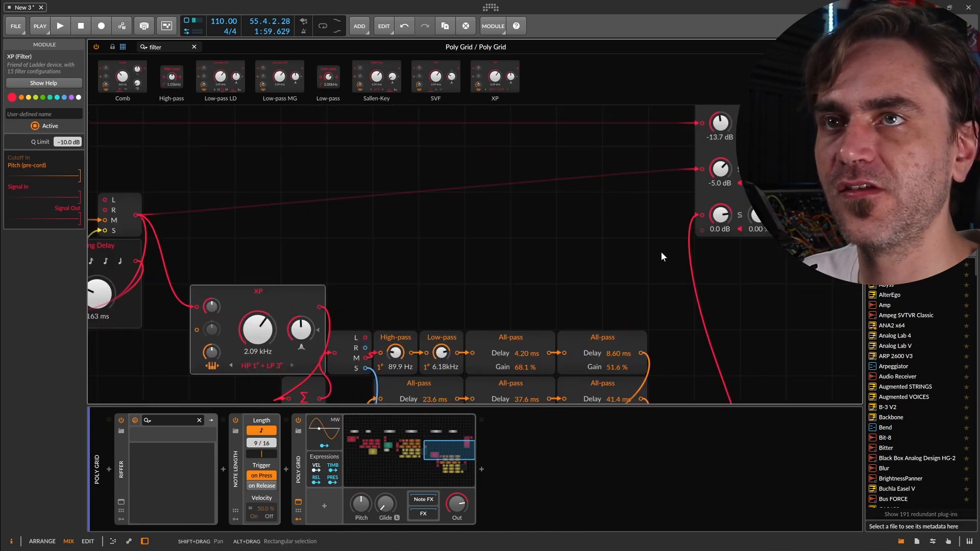
left_click(669, 263)
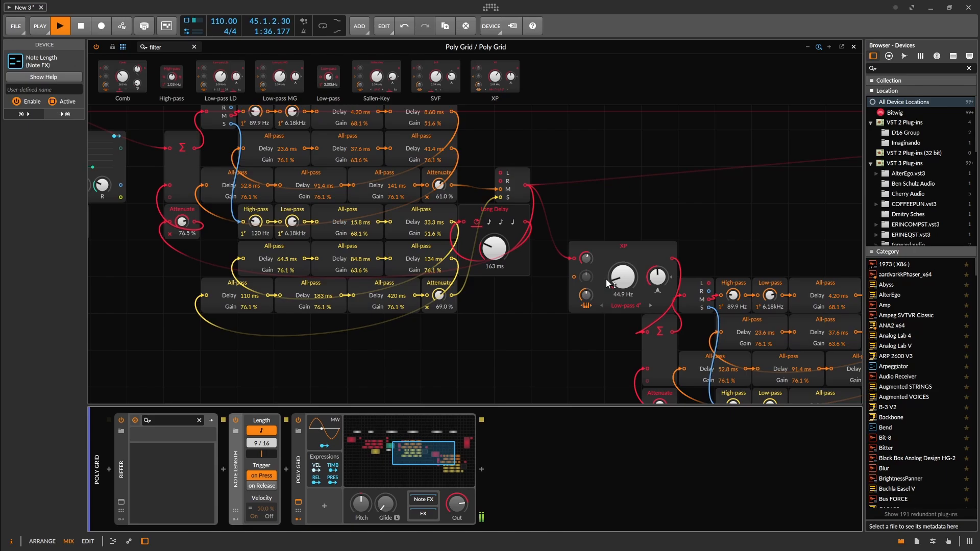
Sweep the XP filter's cutoff in the low range and adjust the Sawtooth's pitch offset.
mouse_move(609, 284)
left_mouse_down()
mouse_move(609, 232)
mouse_move(609, 265)
left_mouse_up()
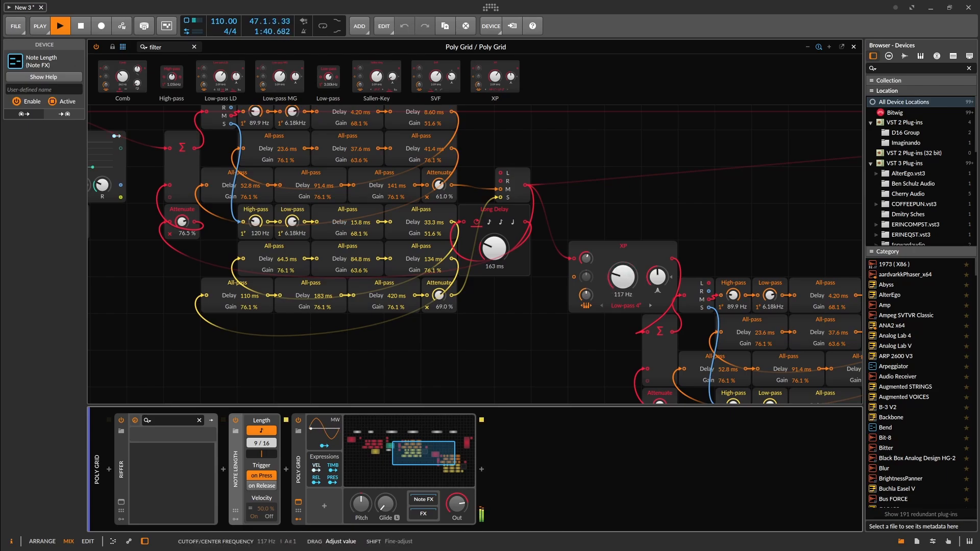
left_click_drag(291, 353, 707, 401)
left_click_drag(236, 324, 488, 371)
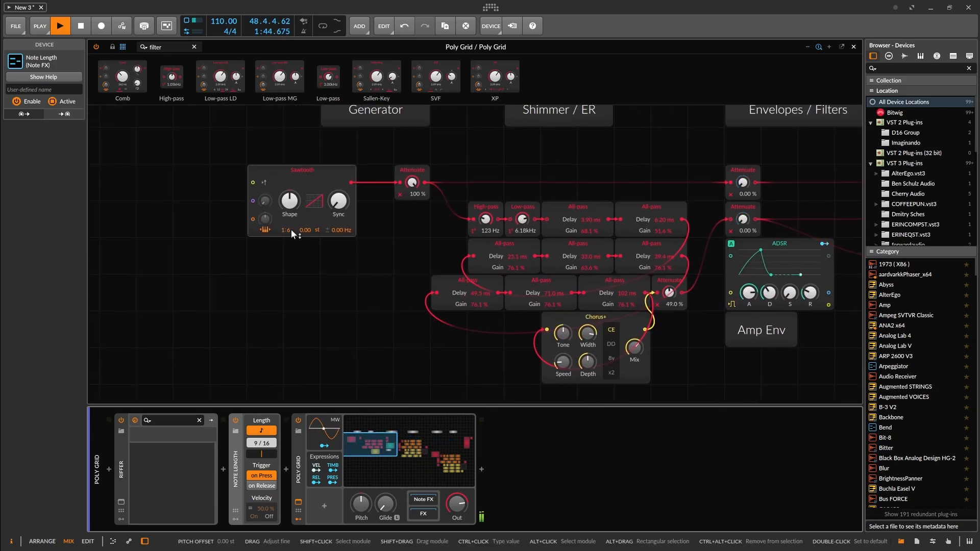
left_click_drag(290, 229, 290, 223)
left_click_drag(675, 337, 159, 230)
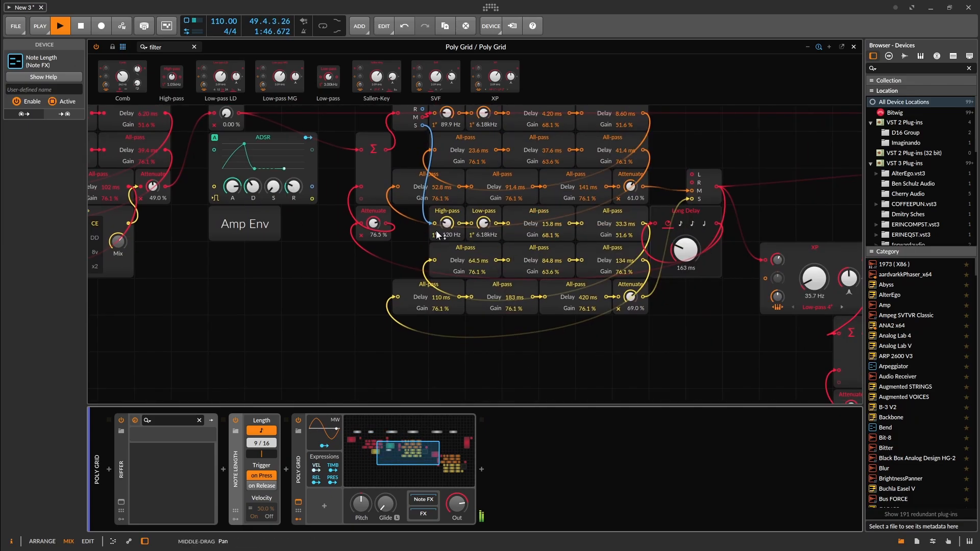
Sweep the XP filter's cutoff up to 320 Hz and bring it down to 19.4 Hz.
mouse_move(814, 279)
left_mouse_down()
mouse_move(814, 266)
mouse_move(814, 284)
left_mouse_up()
left_click_drag(765, 361, 382, 335)
left_click_drag(466, 252, 431, 266)
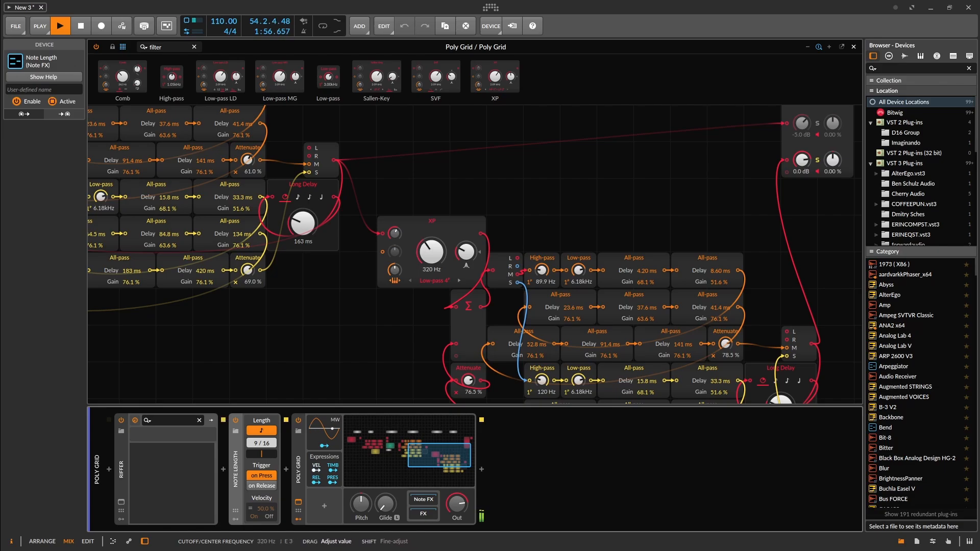
mouse_move(431, 251)
left_mouse_down()
mouse_move(429, 265)
mouse_move(431, 235)
mouse_move(431, 255)
left_mouse_up()
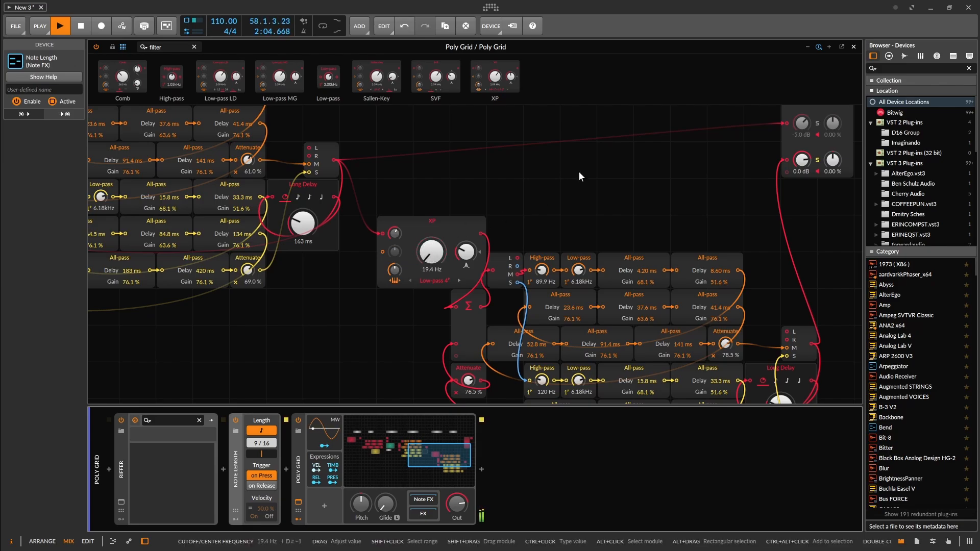
left_click_drag(615, 179, 513, 287)
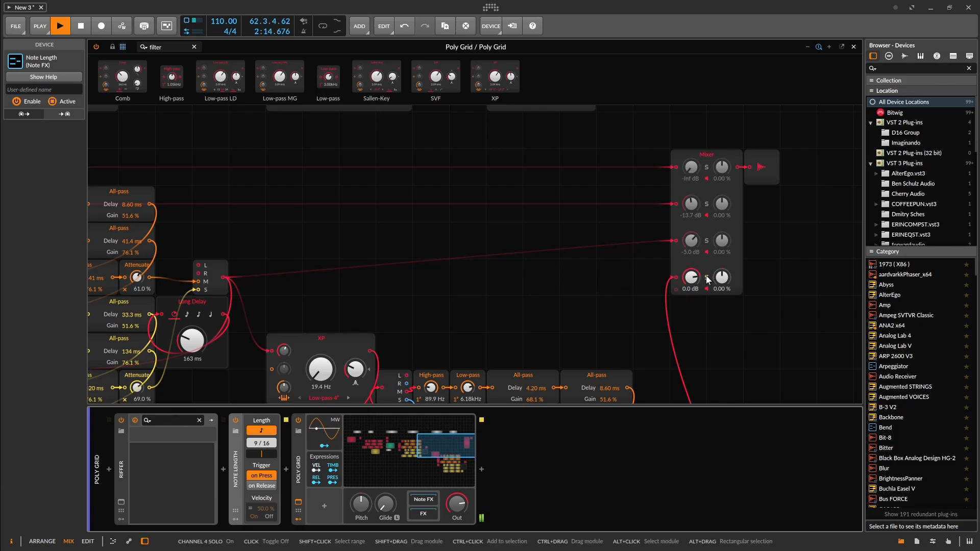
left_click_drag(691, 240, 691, 293)
left_click_drag(692, 204, 692, 250)
left_click_drag(690, 204, 691, 245)
mouse_move(326, 373)
left_mouse_down()
mouse_move(326, 319)
mouse_move(326, 380)
left_mouse_up()
left_click_drag(686, 250, 689, 238)
left_click_drag(532, 317, 579, 260)
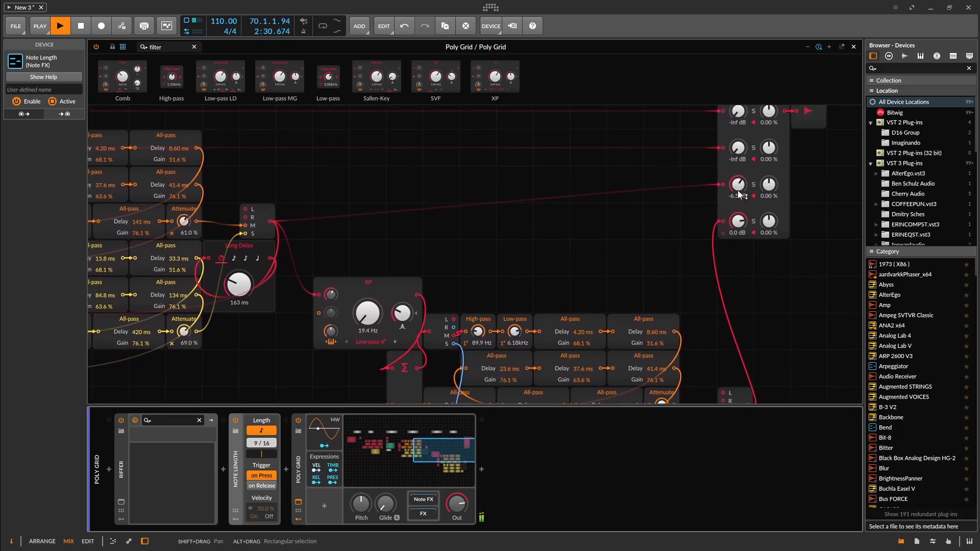
left_click_drag(739, 193, 739, 192)
left_click_drag(368, 313, 368, 306)
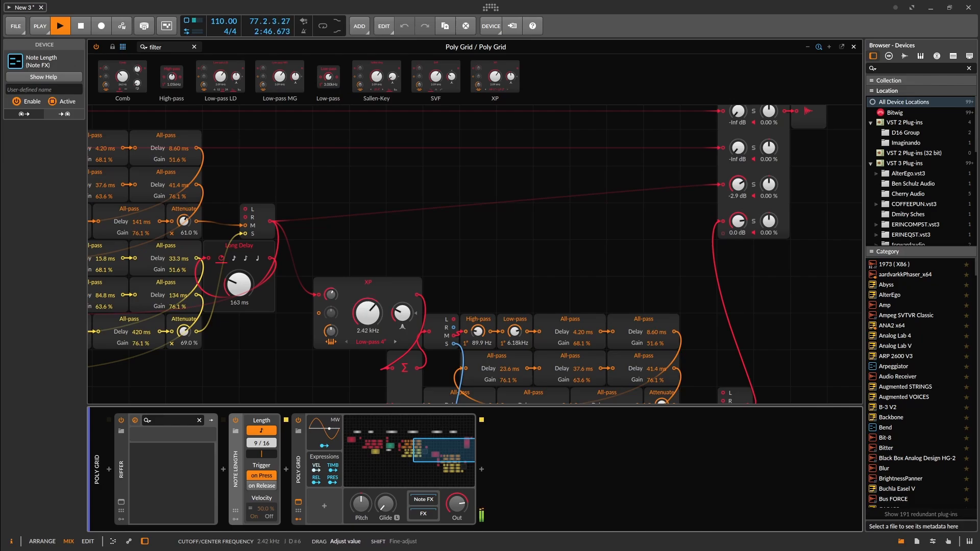
left_click_drag(367, 313, 368, 341)
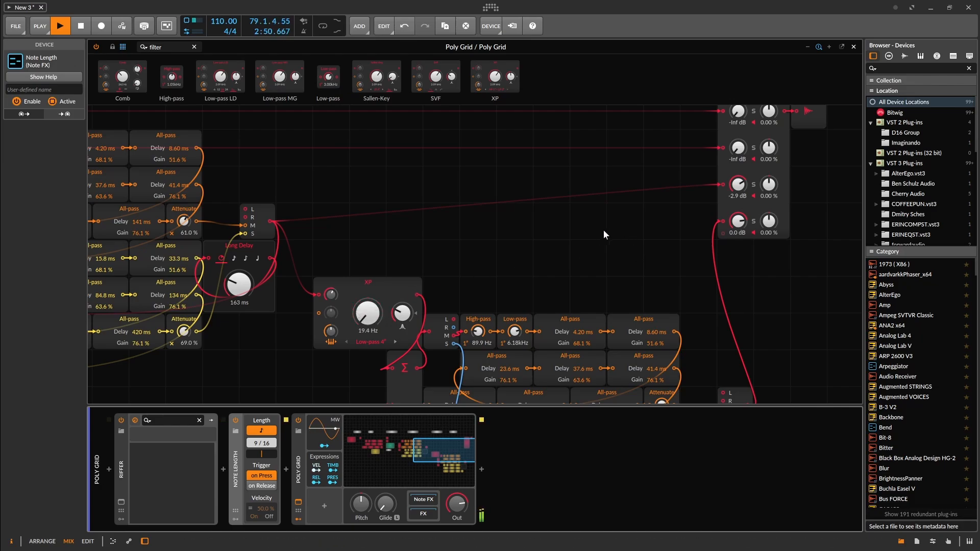
left_click_drag(739, 186, 738, 261)
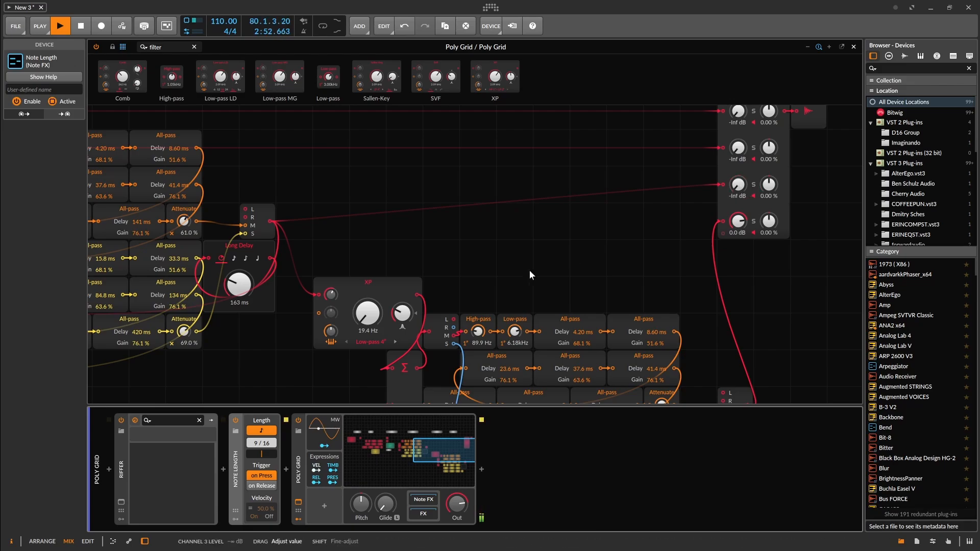
left_click_drag(395, 244, 400, 269)
left_click_drag(725, 206, 725, 135)
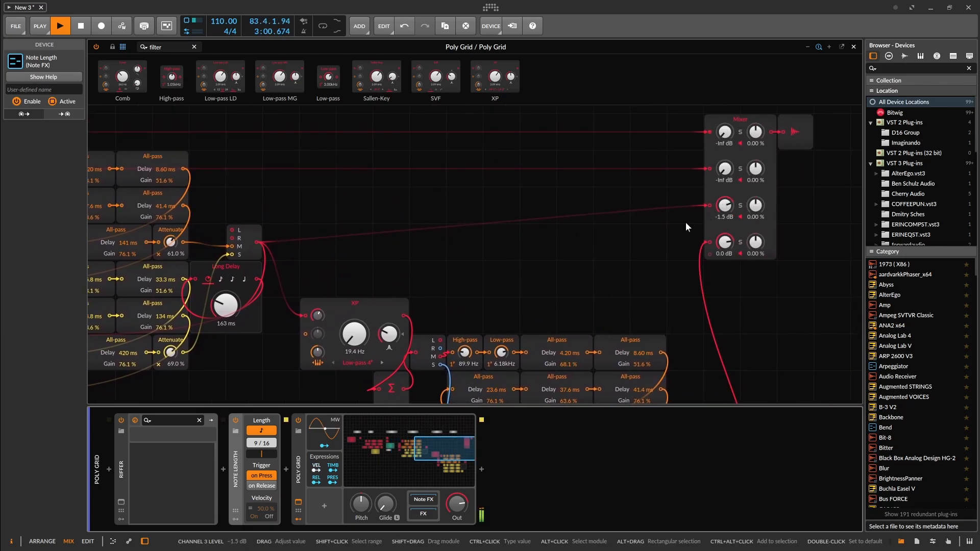
left_click_drag(429, 250, 632, 254)
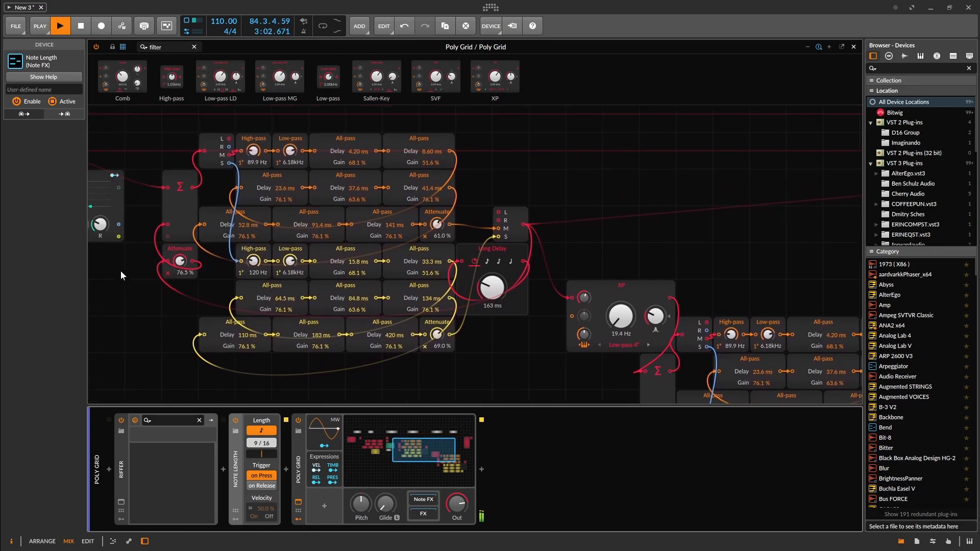
Insert an XP filter after the two amp-envelope Attenuate modules and route it into the first reverb's Sum.
left_click_drag(313, 270, 659, 279)
left_click_drag(295, 348, 702, 364)
left_click_drag(332, 161, 331, 161)
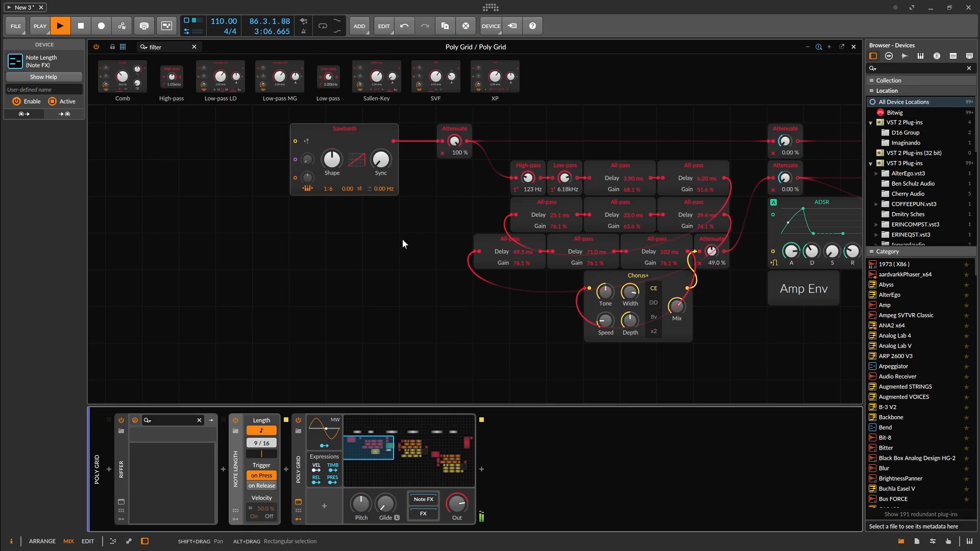
left_click_drag(737, 381, 312, 296)
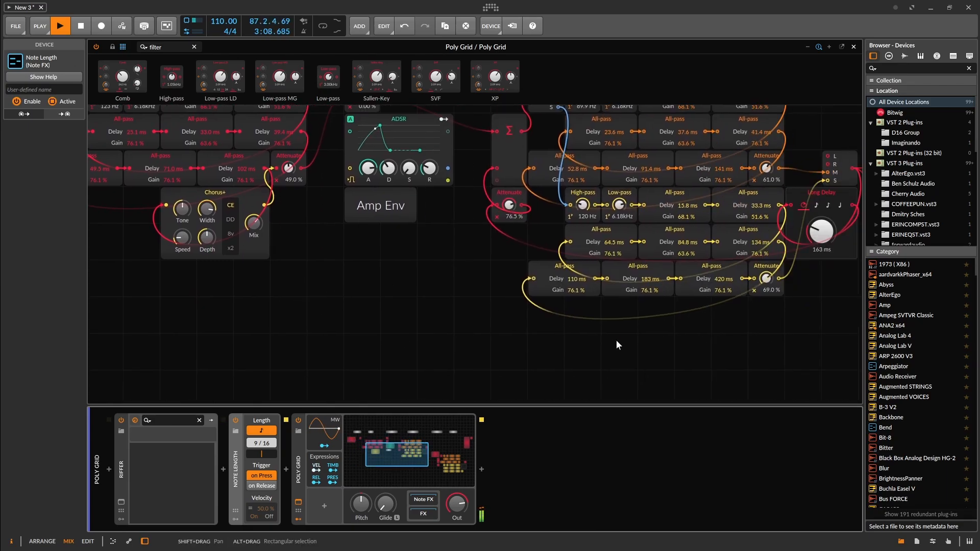
left_click_drag(611, 341, 251, 344)
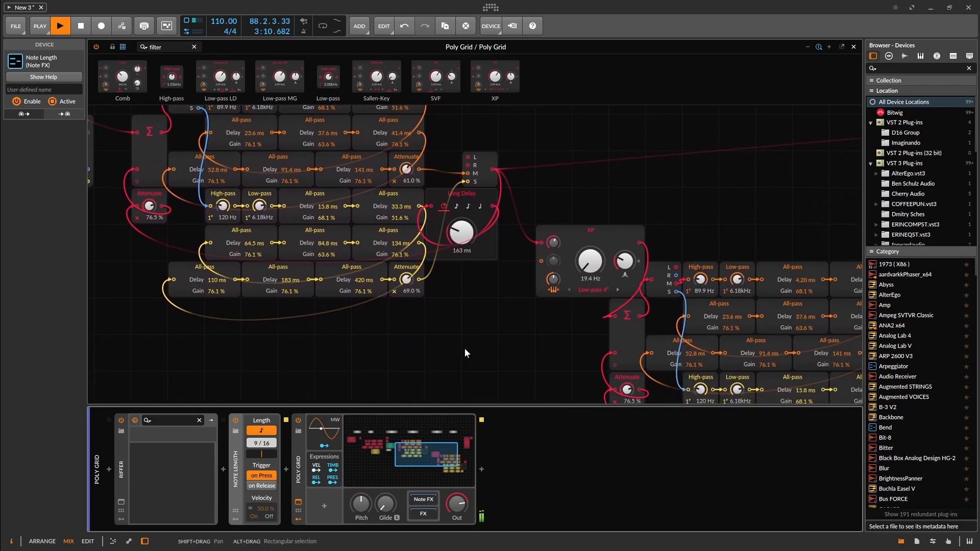
mouse_move(590, 261)
left_mouse_down()
mouse_move(590, 240)
mouse_move(594, 263)
left_mouse_up()
left_click_drag(613, 198, 812, 274)
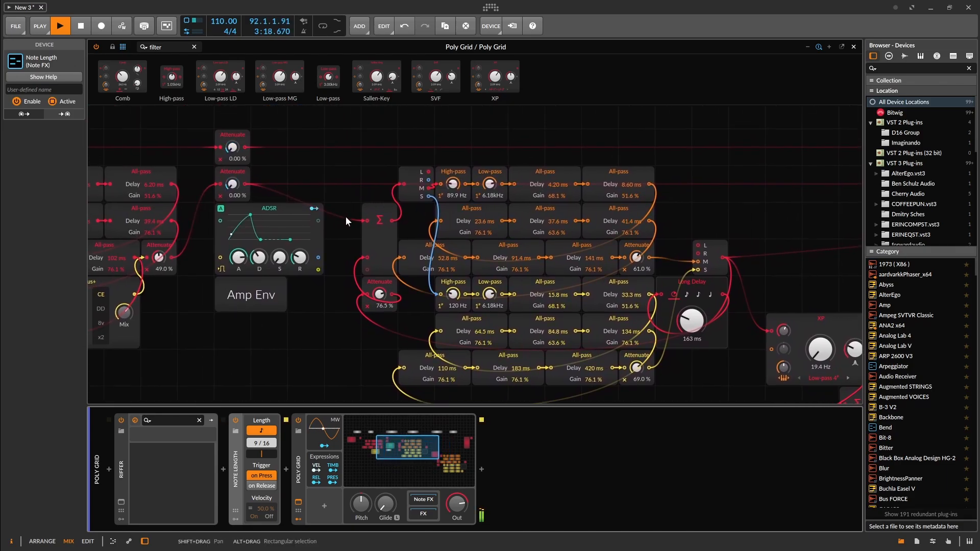
left_click_drag(441, 93, 365, 228)
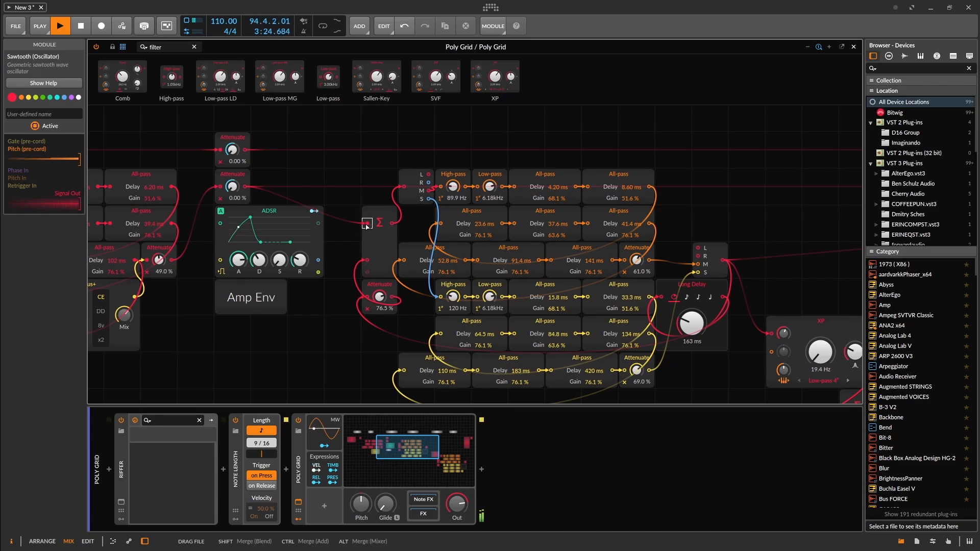
left_click_drag(366, 224, 246, 184)
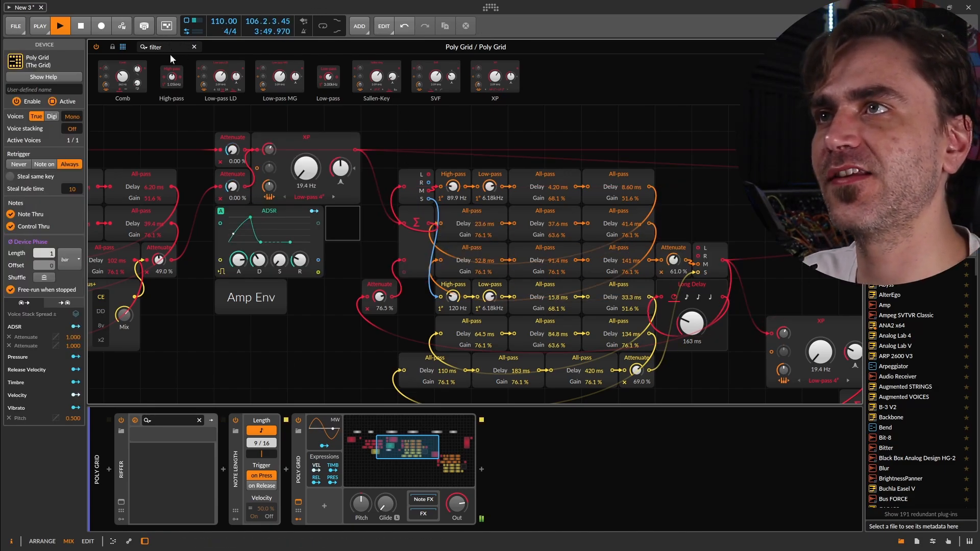
Add a Value module below the Amp Env label and attach a Modulator Out module to it.
left_click_drag(168, 47, 125, 45)
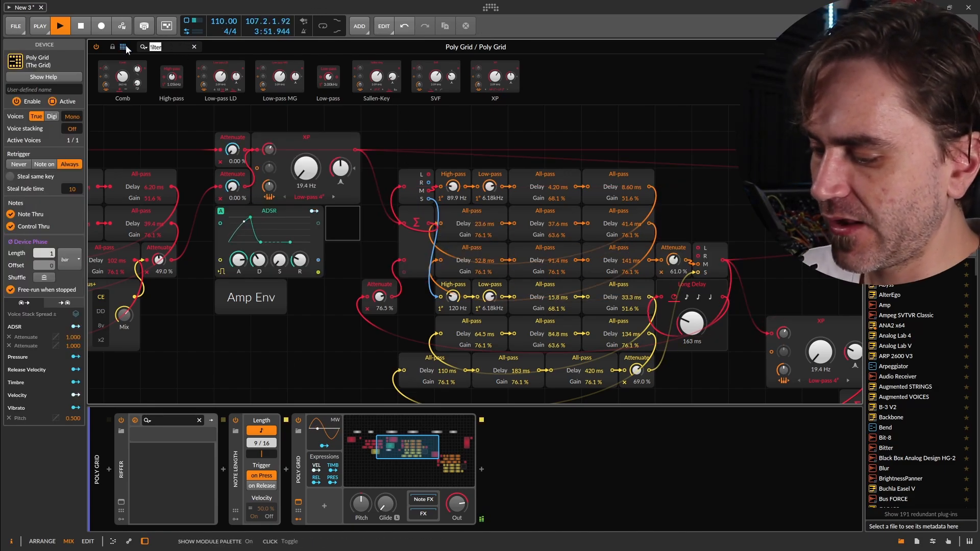
type("valuii")
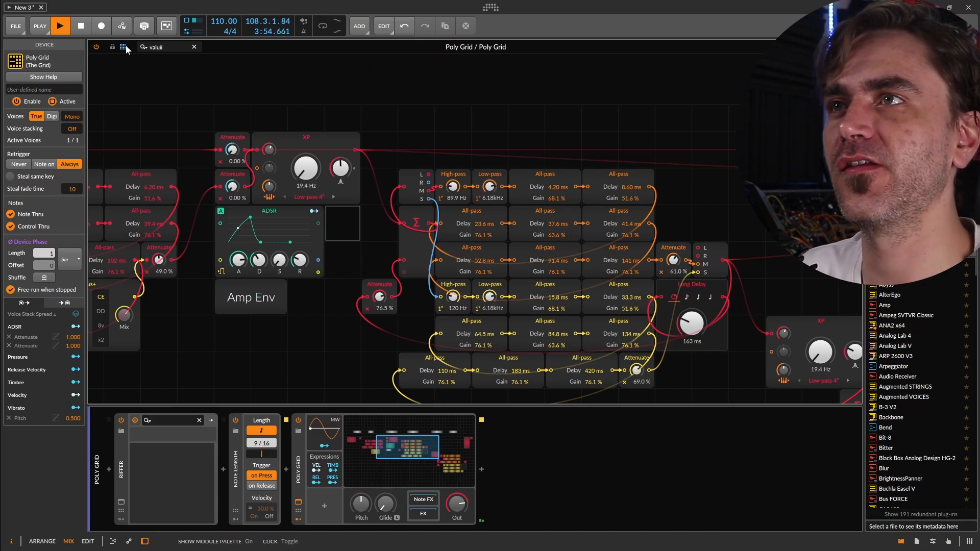
key("BackSpace")
key("BackSpace")
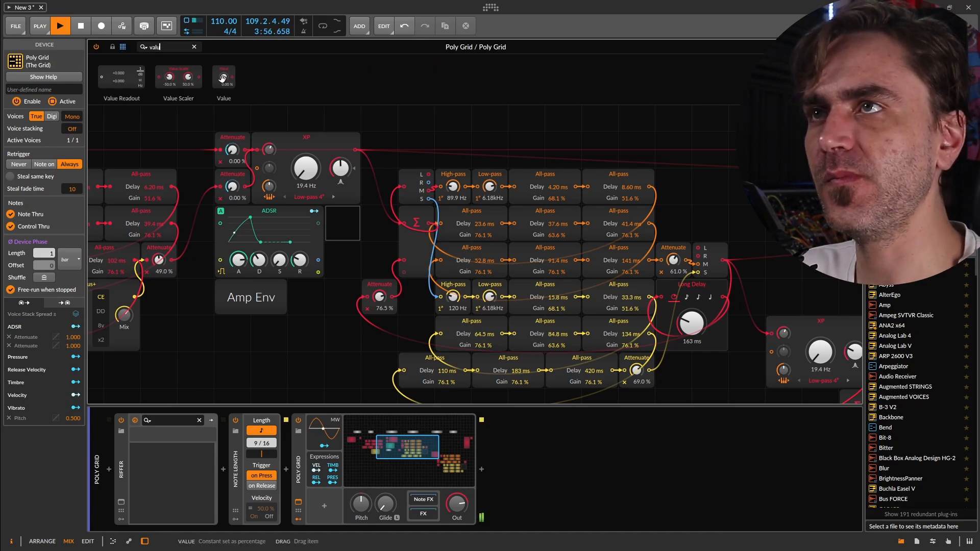
left_click_drag(223, 78, 217, 365)
left_click_drag(163, 47, 126, 45)
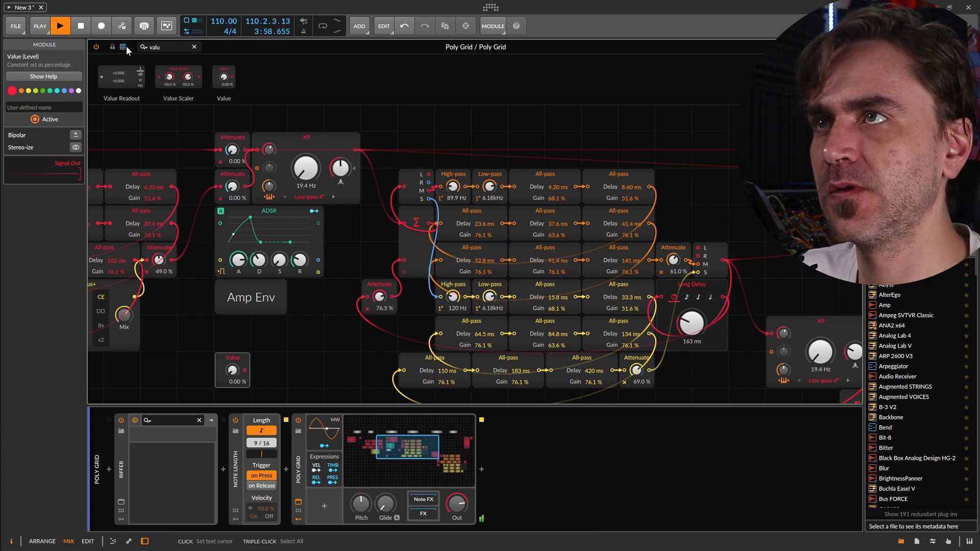
type("modul")
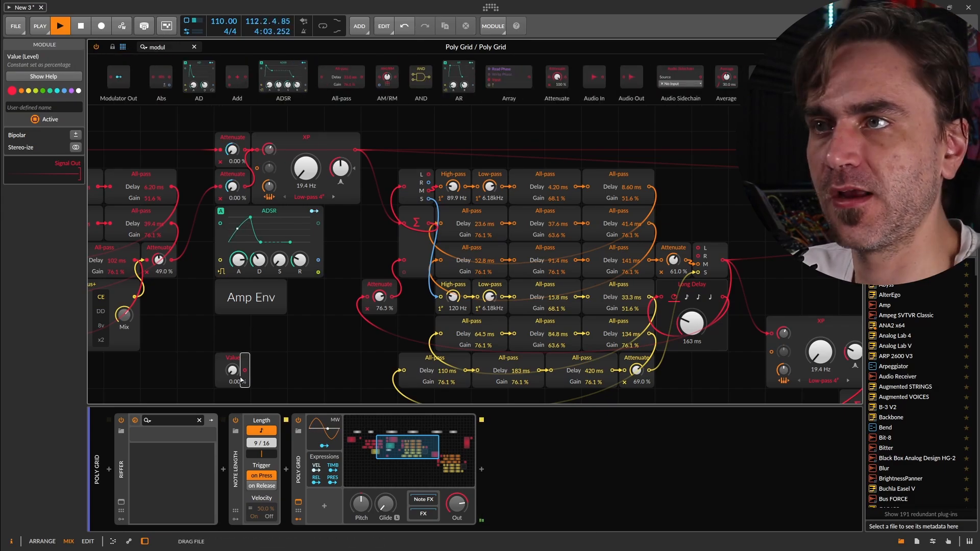
left_click_drag(242, 380, 271, 374)
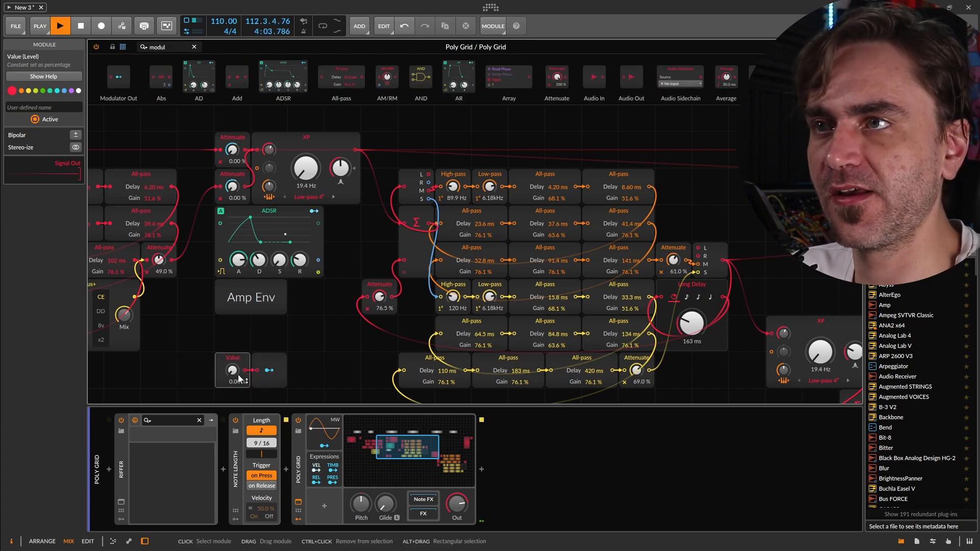
Map the Modulator Out to the cutoff of both XP filters with an amount of 129.
left_click(270, 373)
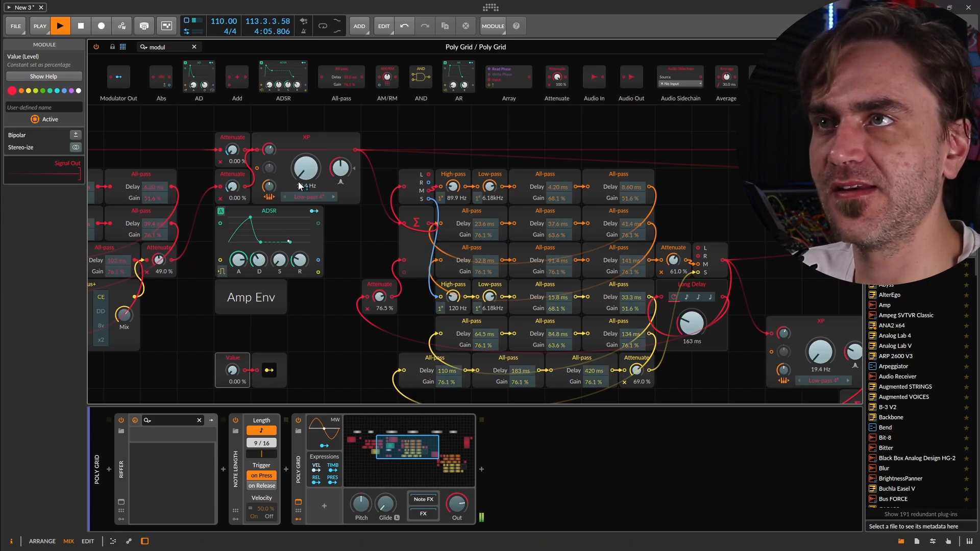
left_click_drag(307, 172, 306, 97)
left_click_drag(827, 358, 827, 286)
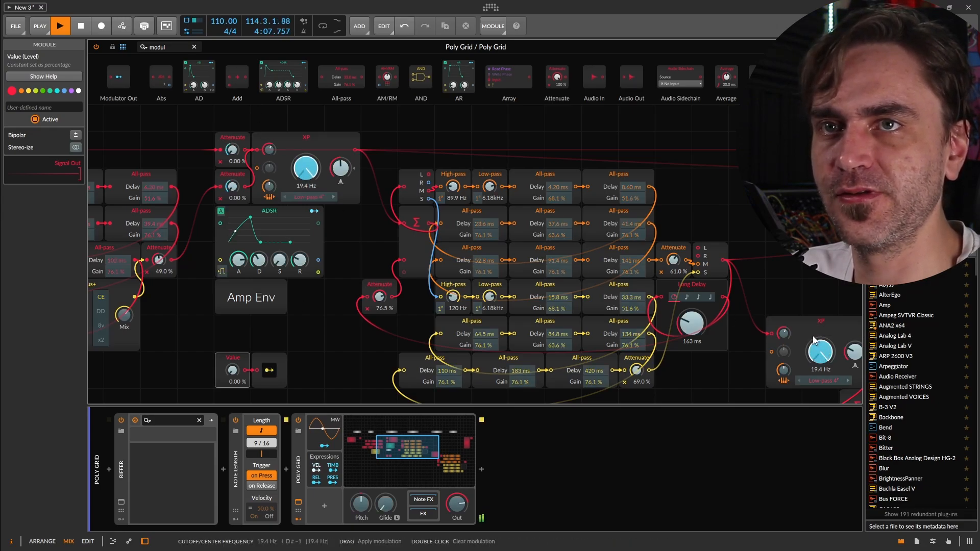
left_click(271, 371)
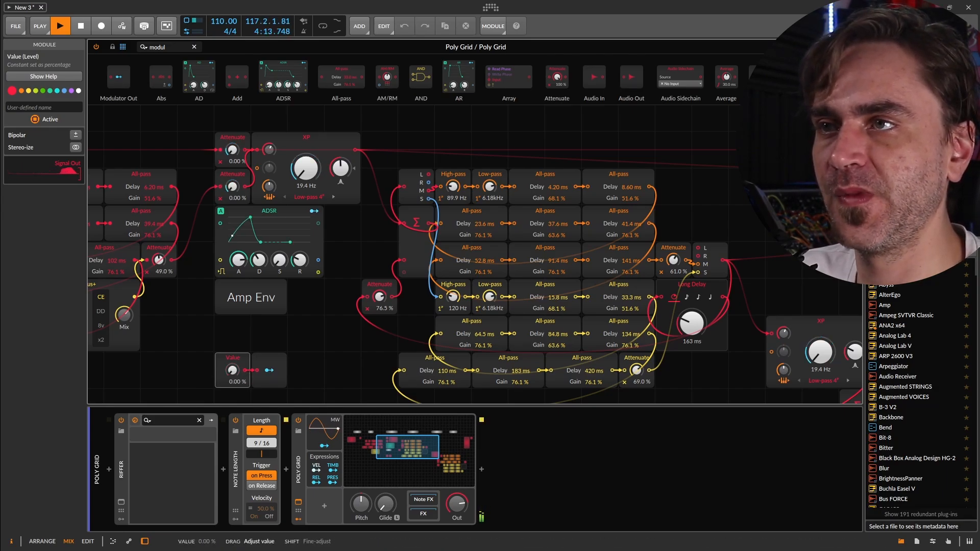
Move the Value and Modulator Out modules together below Chorus+ and raise the Value to 23.5 %.
left_click_drag(308, 357, 207, 369)
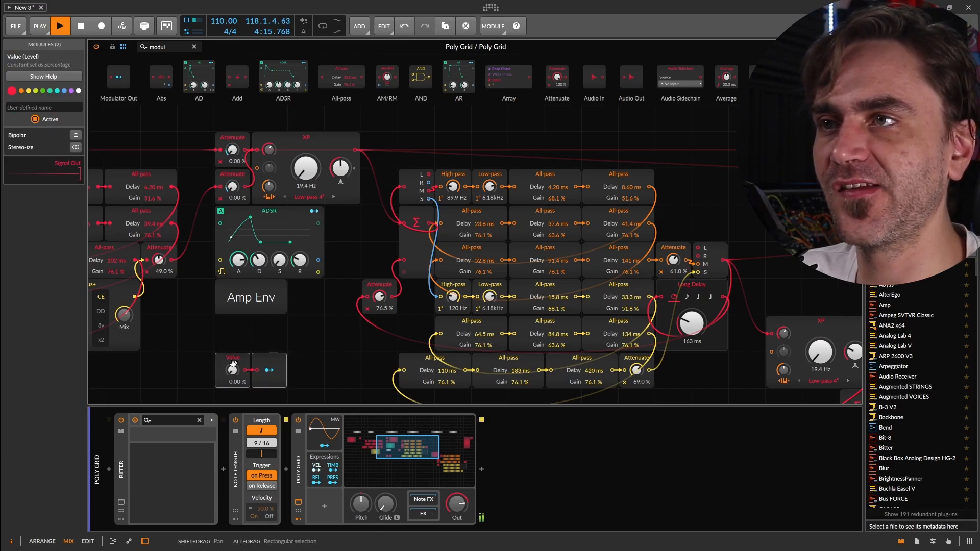
left_click_drag(269, 360, 453, 320)
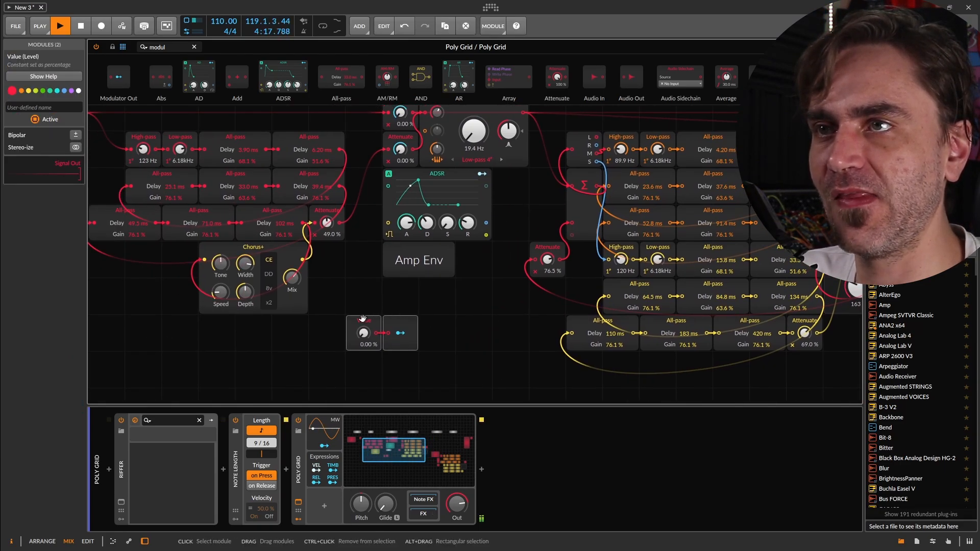
left_click_drag(364, 328, 254, 365)
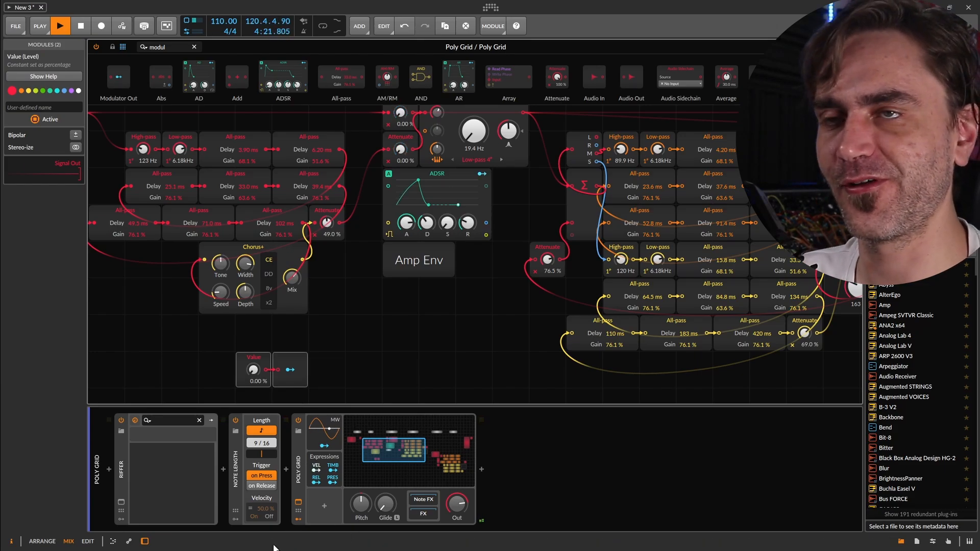
left_click_drag(253, 369, 254, 345)
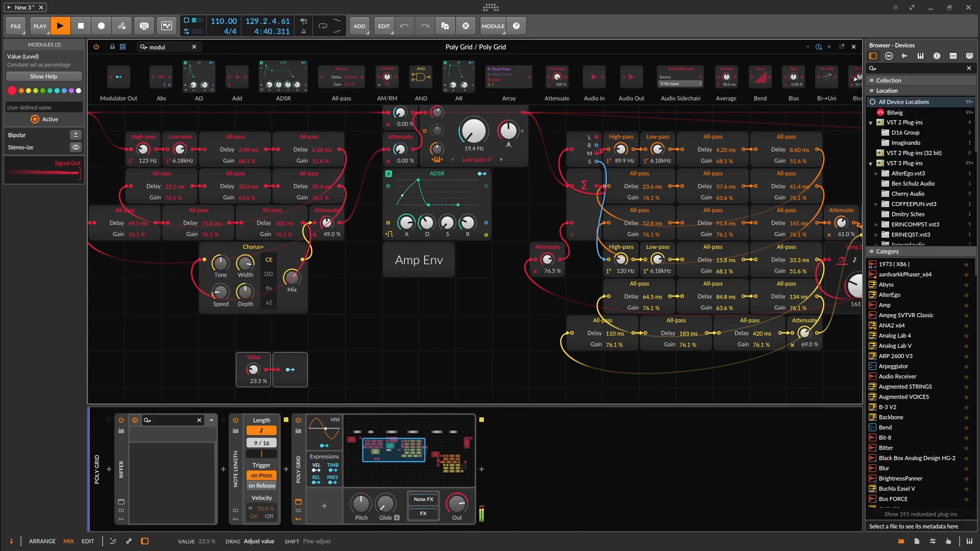
Lower the Attenuate module after the Sawtooth oscillator to 91 %.
left_click_drag(194, 353, 512, 411)
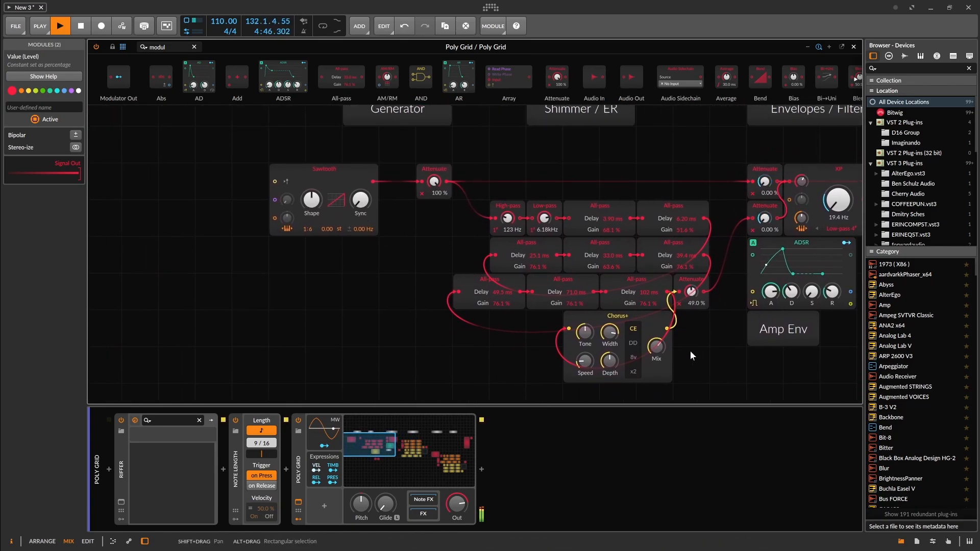
left_click_drag(685, 352, 663, 358)
left_click_drag(411, 187, 414, 191)
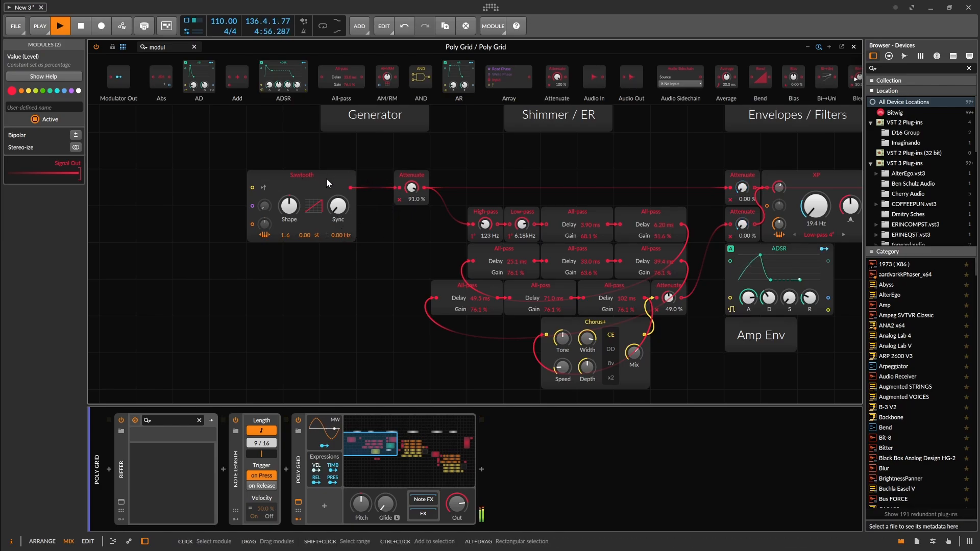
Replace the Sawtooth oscillator in the Generator section with Union and adjust its waveform controls.
right_click(313, 176)
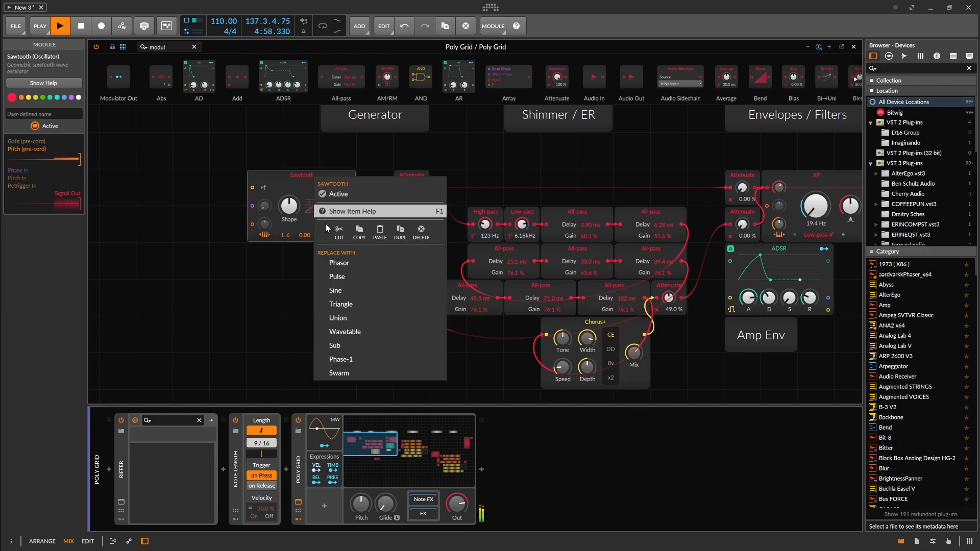
left_click(341, 317)
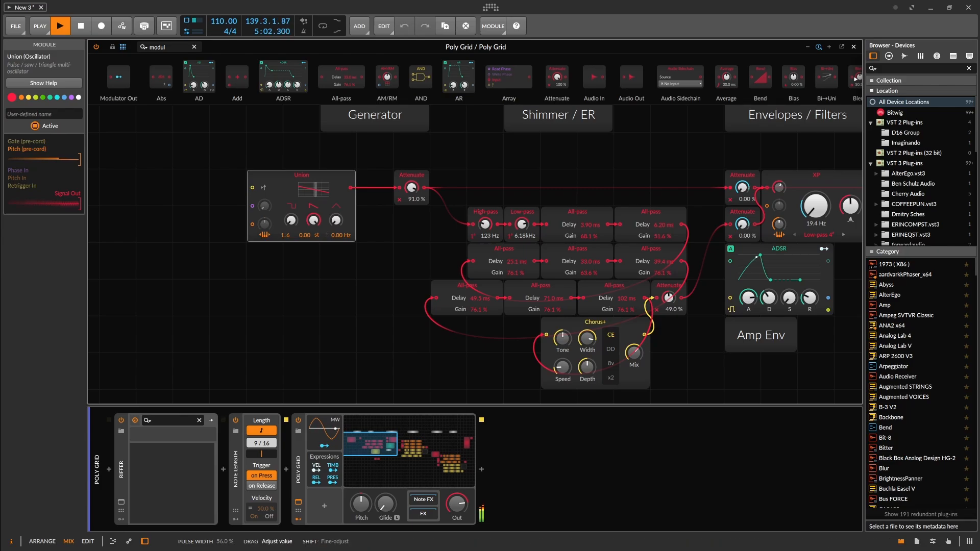
mouse_move(321, 190)
left_mouse_down()
mouse_move(291, 212)
mouse_move(336, 211)
mouse_move(336, 222)
left_mouse_up()
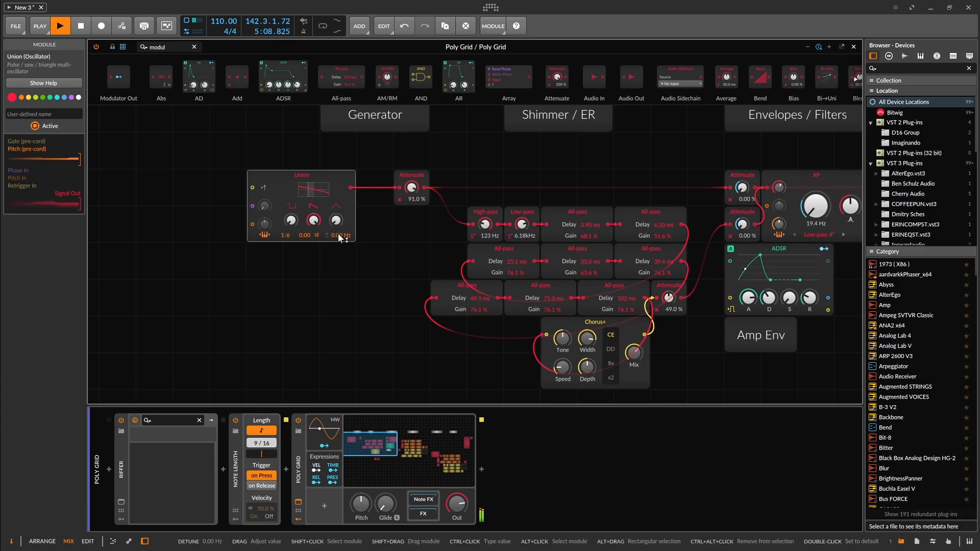
Try a Phase-1 oscillator in place of Union and switch back to Union.
right_click(292, 175)
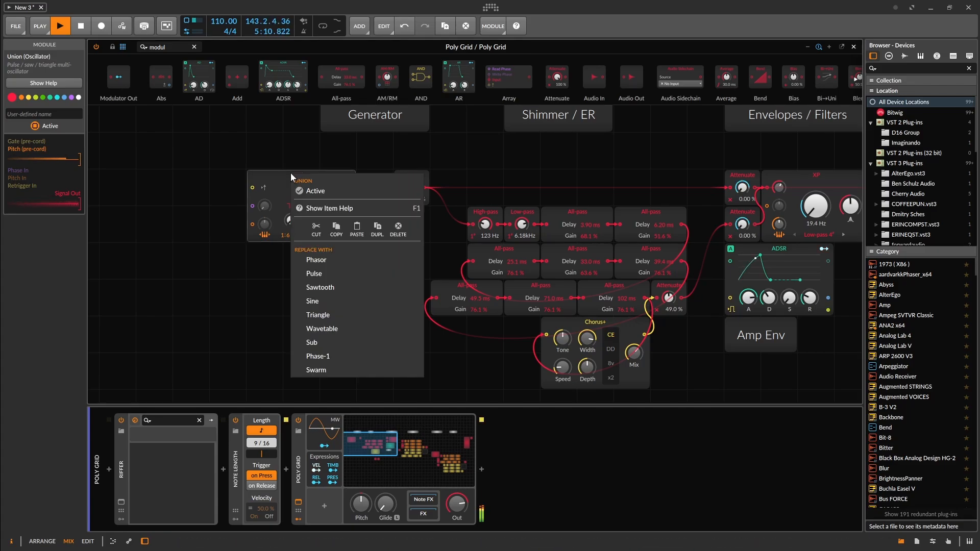
left_click(333, 351)
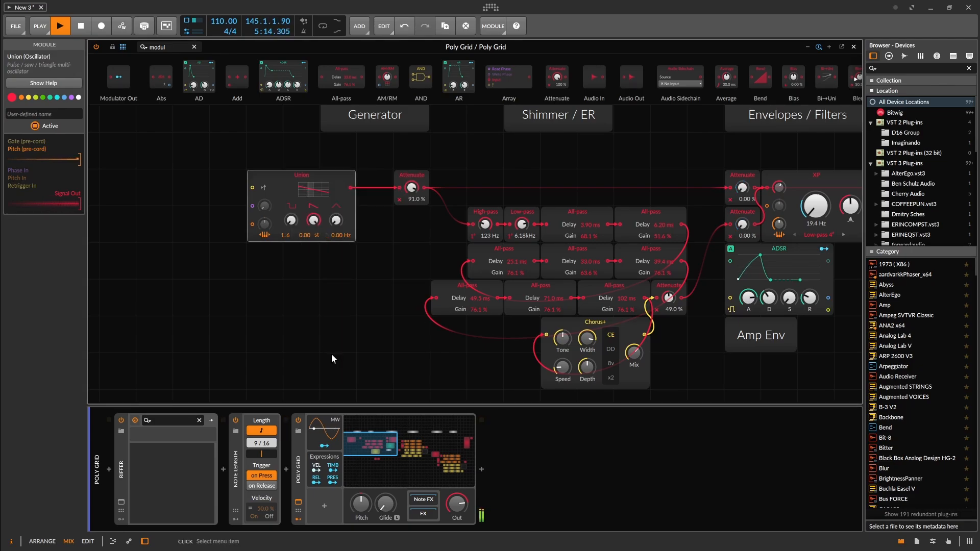
left_click_drag(332, 206, 332, 194)
right_click(275, 176)
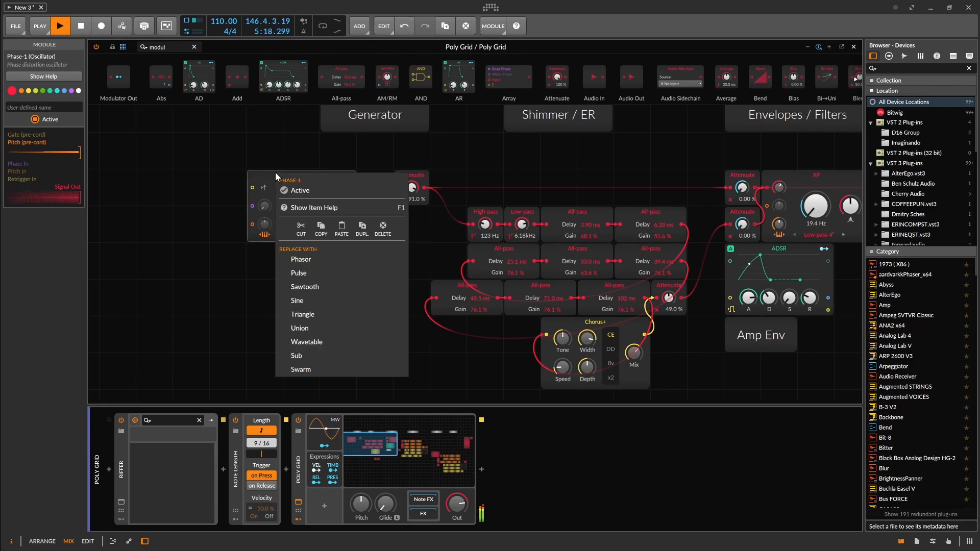
left_click(306, 328)
Rebalance the Union oscillator's pulse, saw and triangle levels and move it farther away from its Attenuate module.
left_click_drag(337, 223, 337, 171)
left_click_drag(293, 222, 293, 170)
left_click_drag(314, 220, 291, 234)
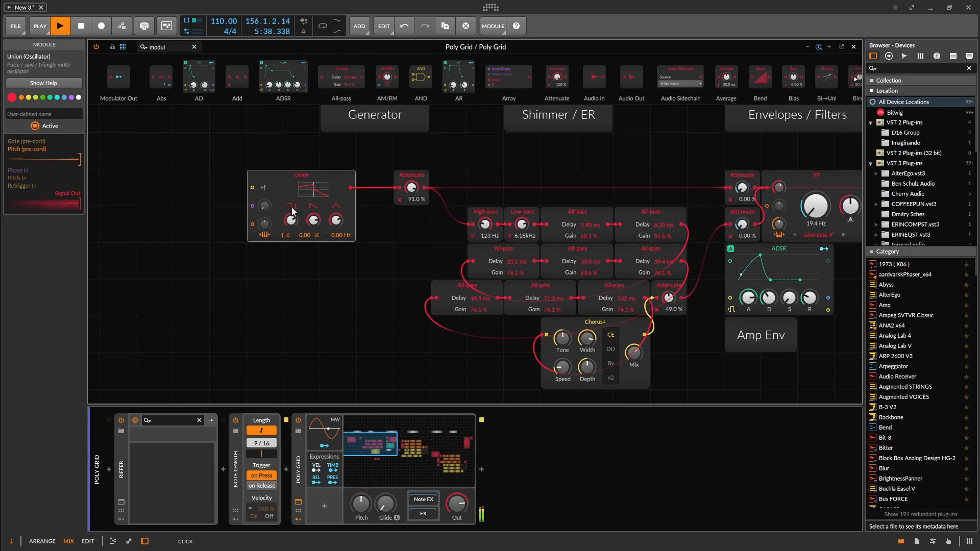
left_click_drag(326, 180, 278, 178)
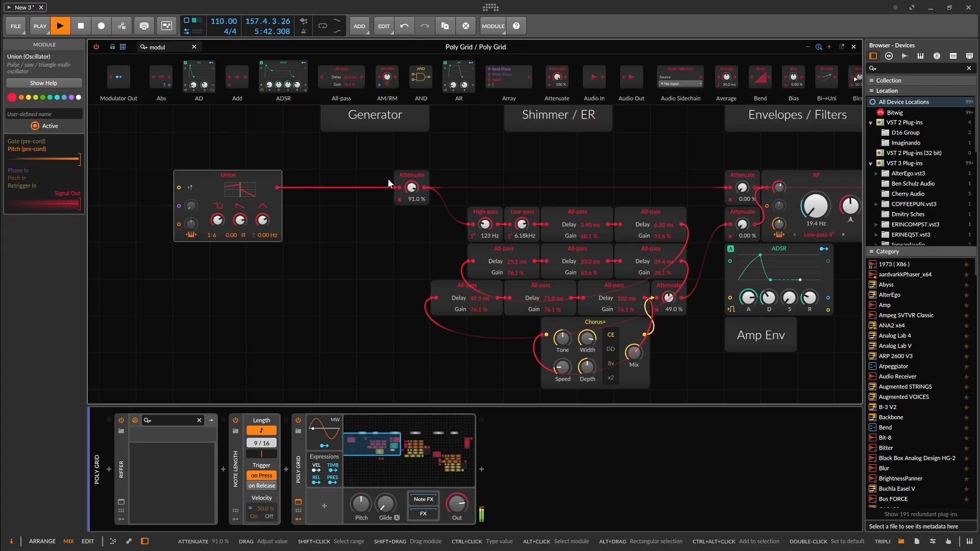
Insert a Mixer module between the Union oscillator and its Attenuate.
key("BackSpace")
key("BackSpace")
key("BackSpace")
key("BackSpace")
type("ixer")
left_click_drag(131, 91, 400, 190)
Add a Sine oscillator below Union, connect it to the Mixer's second channel and set that channel to -8.7 dB.
double_click(167, 48)
type("sine")
left_click_drag(105, 61, 187, 251)
left_click_drag(277, 262, 344, 229)
left_click_drag(343, 229, 343, 232)
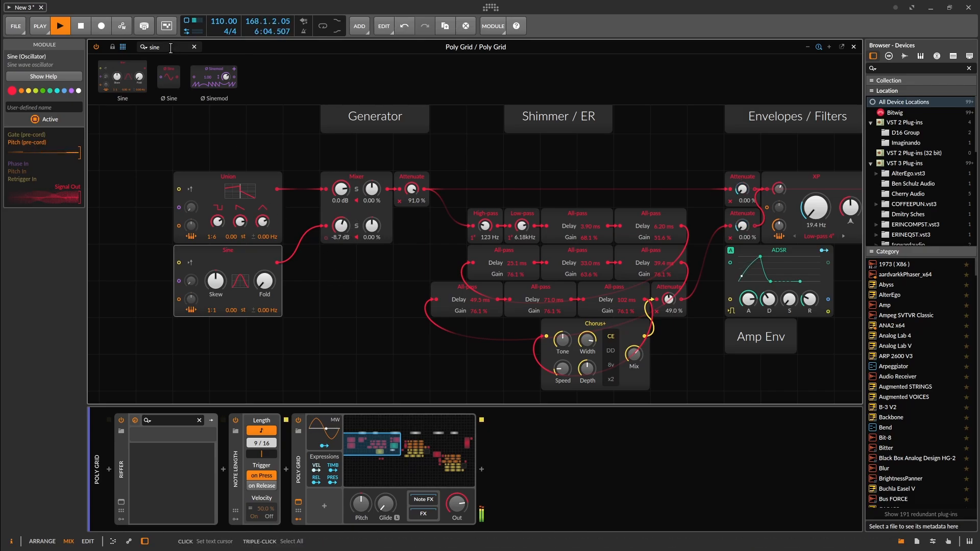
double_click(163, 47)
type("saw")
left_click_drag(109, 66, 186, 326)
left_click_drag(320, 324, 350, 272)
left_click_drag(372, 138, 369, 190)
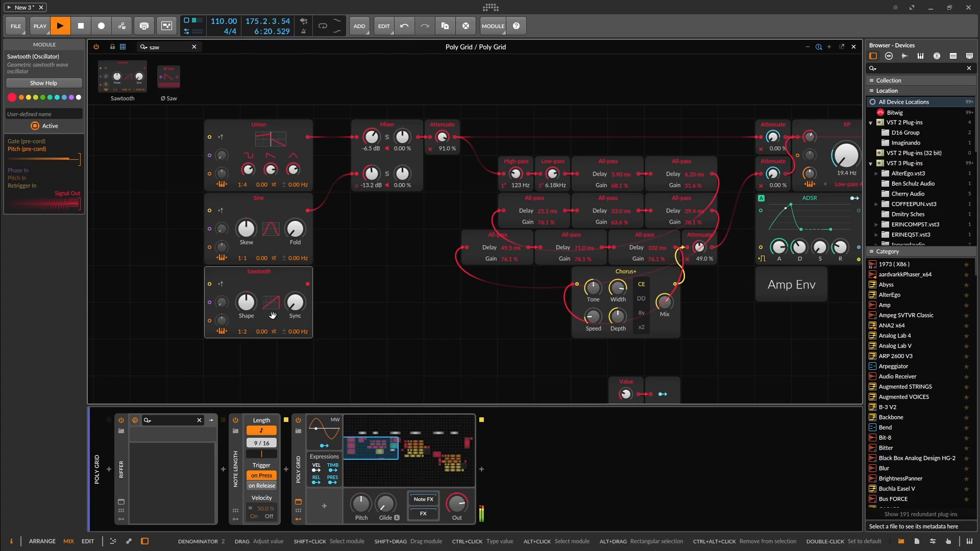
left_click_drag(308, 284, 356, 210)
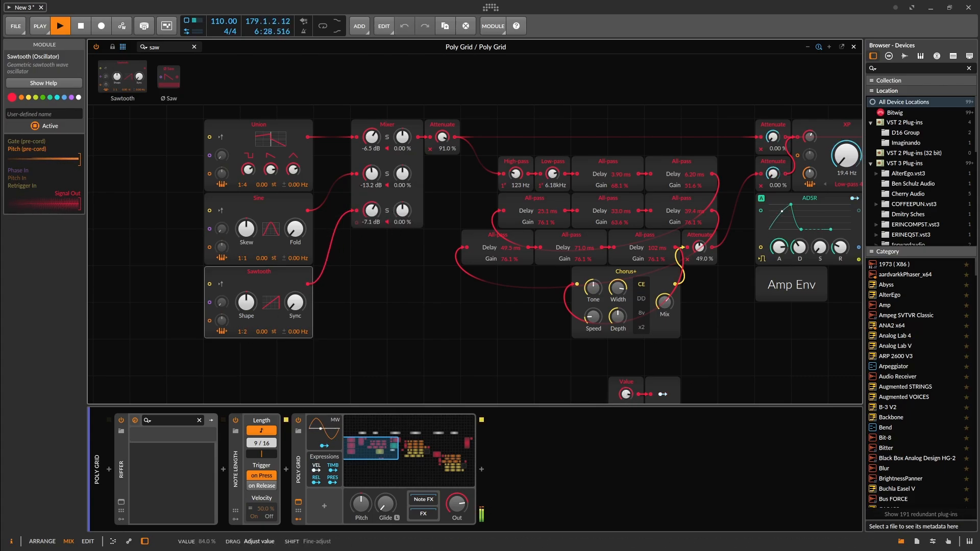
Sweep the Value module that drives both XP cutoffs up to 100 % and back down to 28.5 %.
left_click_drag(625, 394, 626, 416)
left_click_drag(462, 298, 354, 205)
left_click_drag(519, 301, 519, 298)
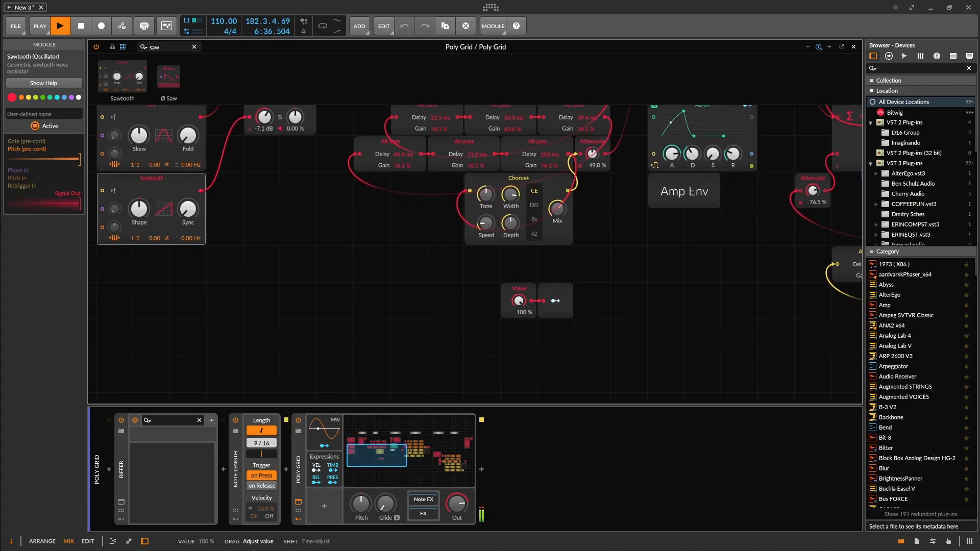
left_click_drag(797, 278, 322, 315)
left_click_drag(827, 240, 525, 311)
left_click_drag(649, 197, 650, 199)
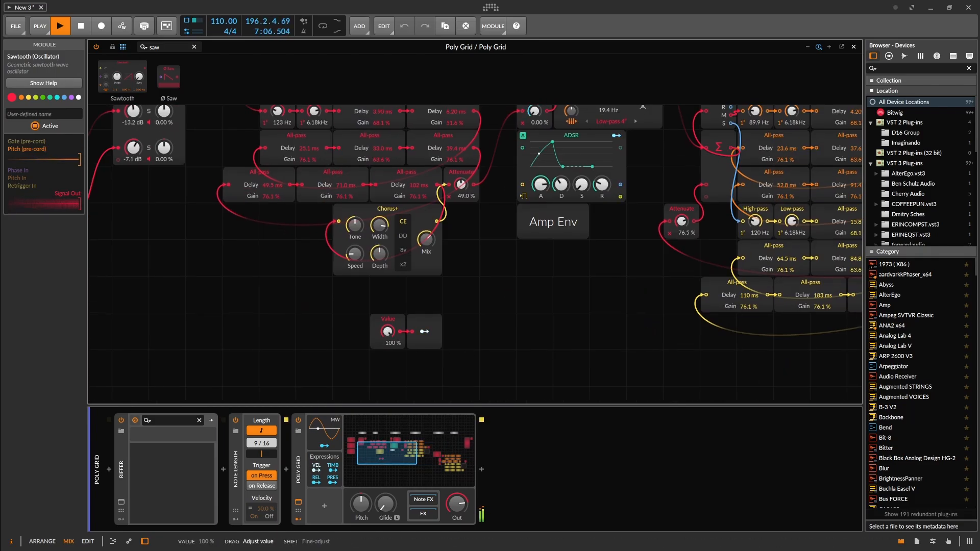
left_click_drag(387, 332, 388, 398)
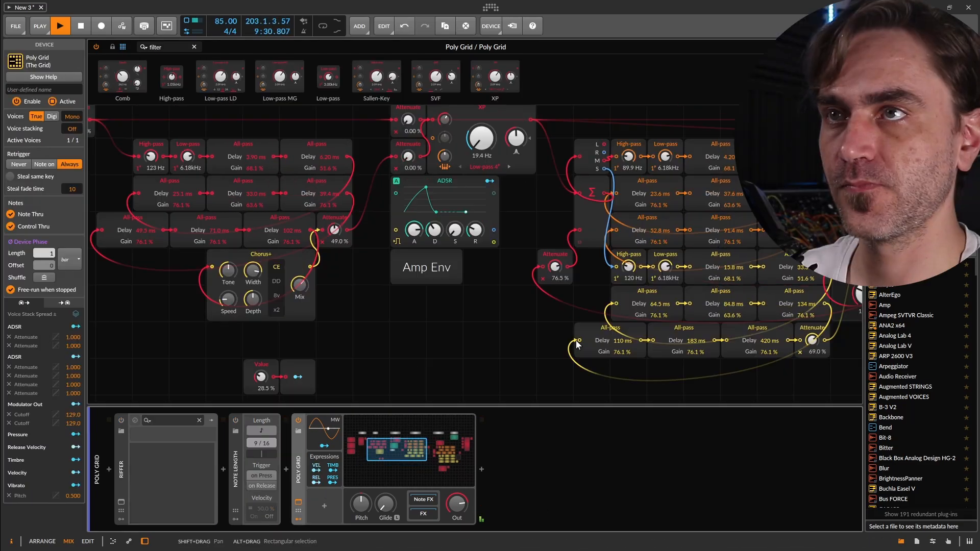
Examine the patch from the filters through the reverb tails and extra FX to the Mixdown envelope and channels.
left_click_drag(369, 362, 197, 419)
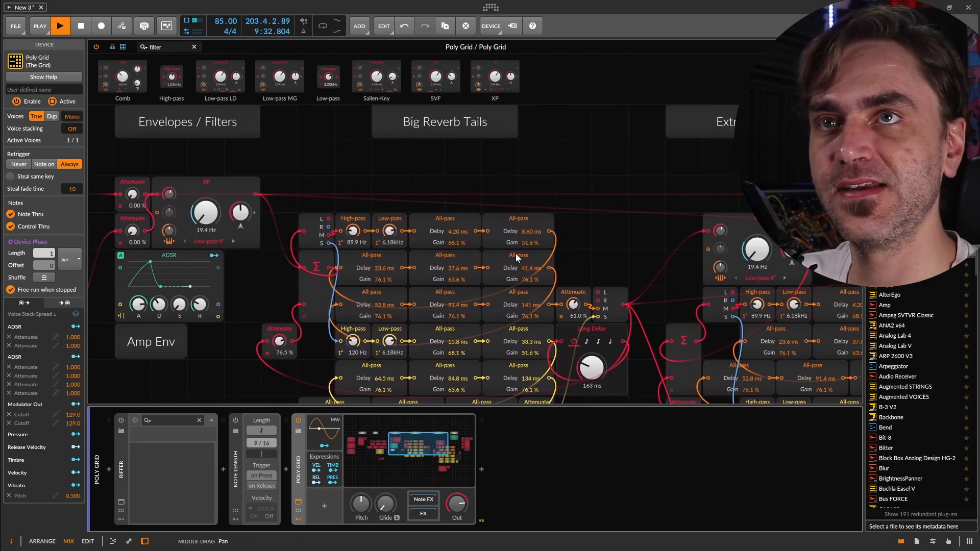
left_click_drag(512, 230, 176, 257)
left_click(605, 179)
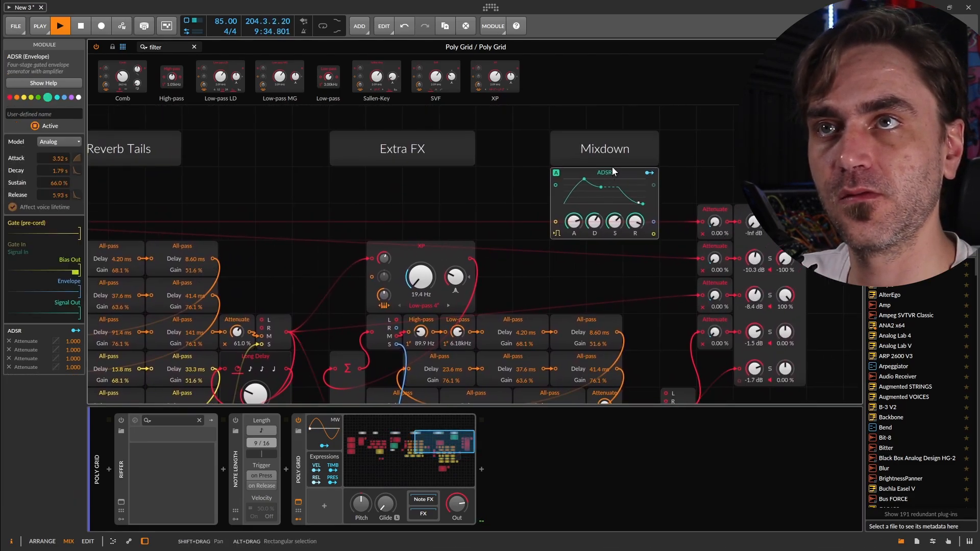
scroll(701, 186, "down", 1)
scroll(701, 186, "right", 1)
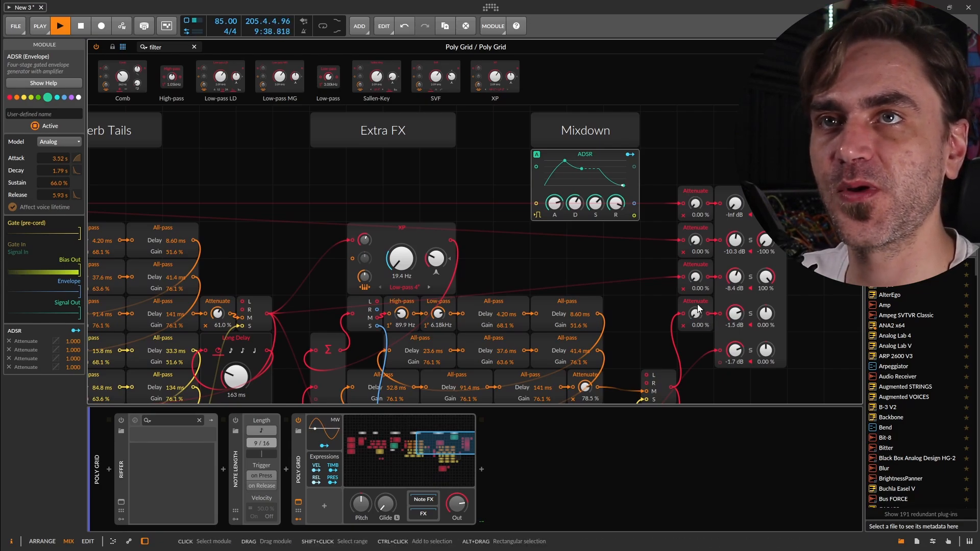
left_click_drag(576, 283, 562, 236)
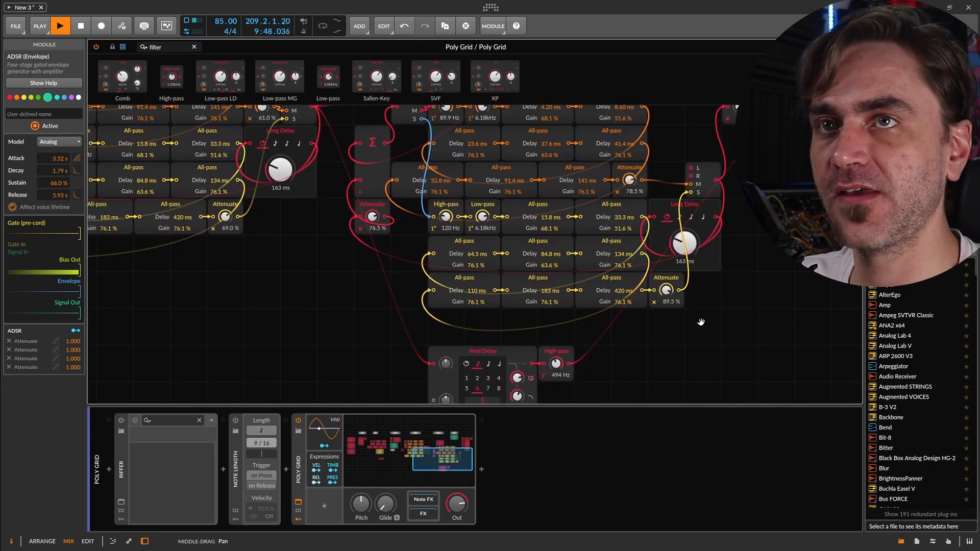
left_click_drag(746, 300, 768, 348)
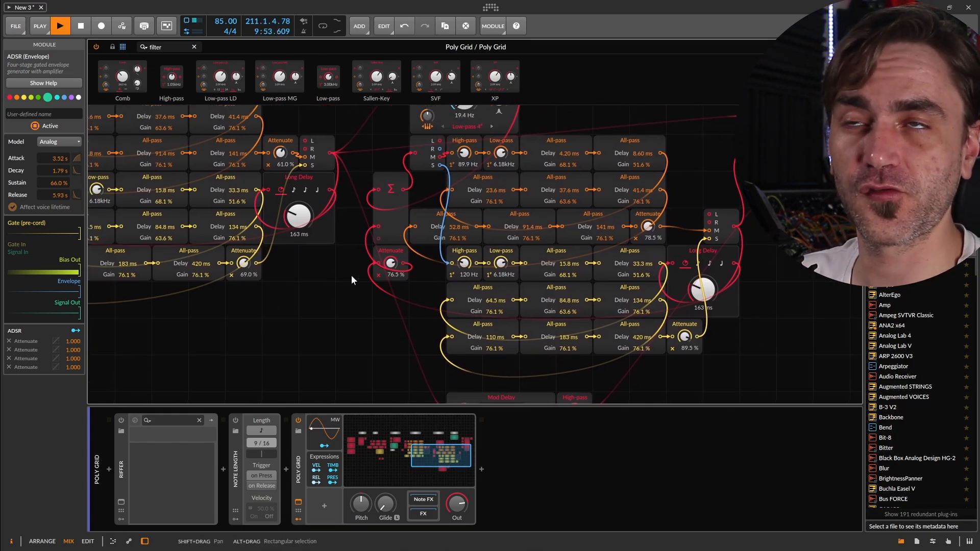
left_click_drag(823, 252, 771, 325)
left_click_drag(709, 302, 773, 303)
left_click_drag(342, 356, 506, 305)
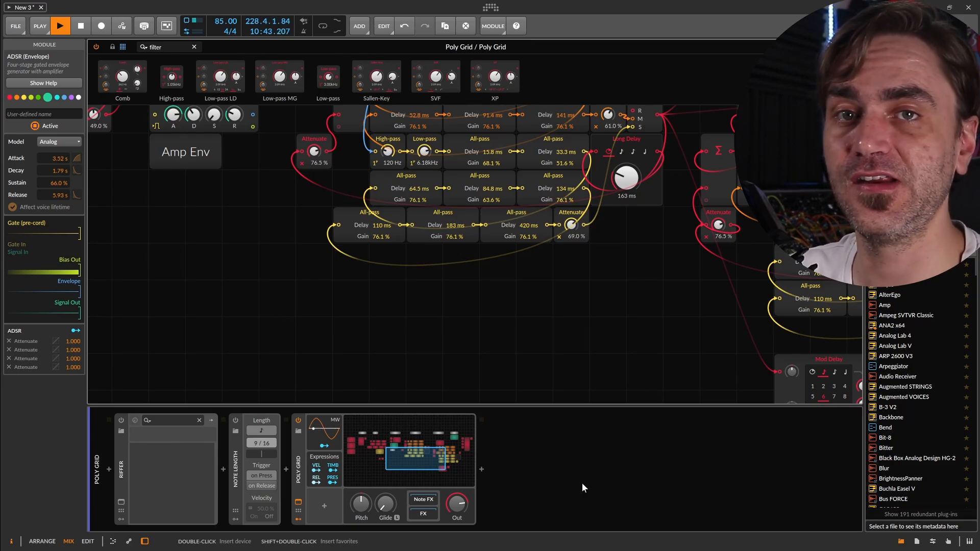
Remove the Riffer and Note Length devices ahead of the Poly Grid.
left_click(122, 470)
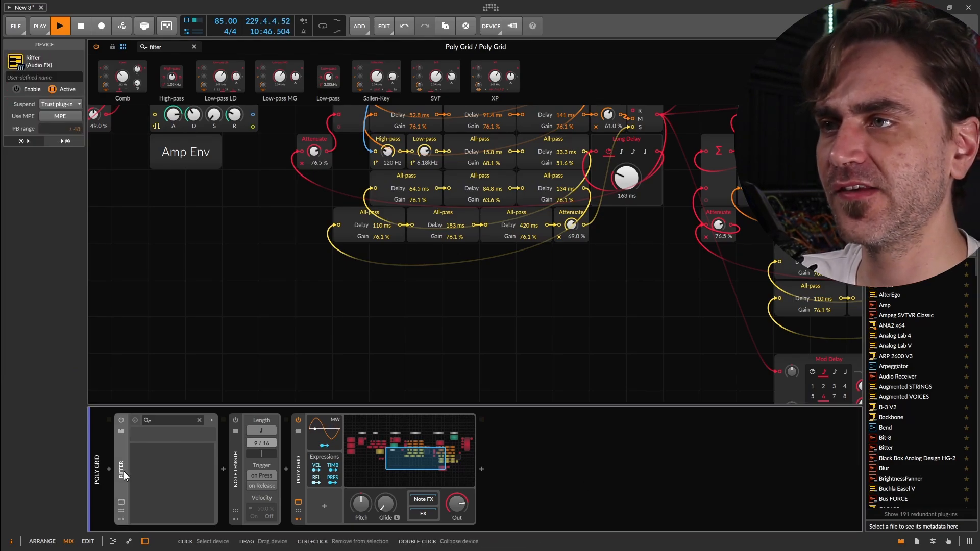
key("Delete")
key("Delete")
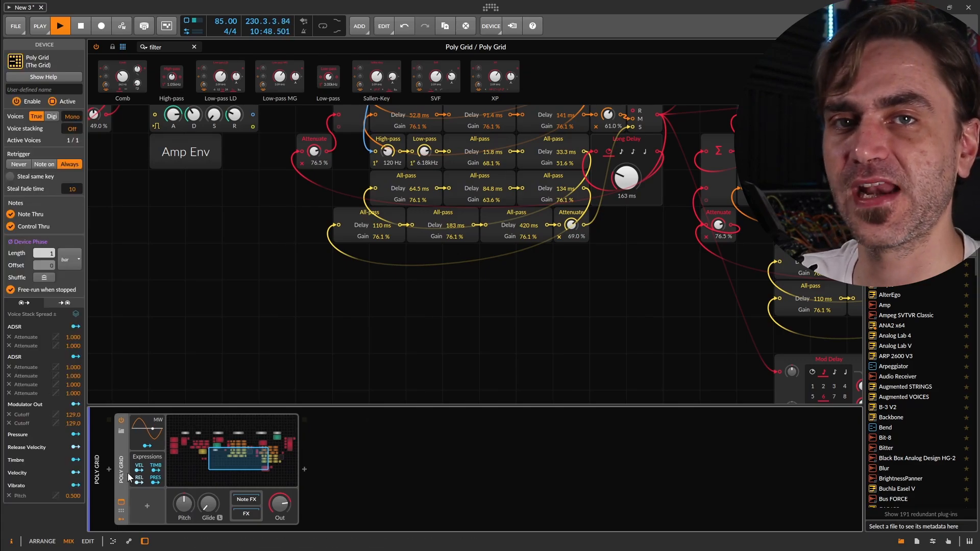
Add a Voice Stack modulator to the Poly Grid.
left_click_drag(229, 326, 615, 353)
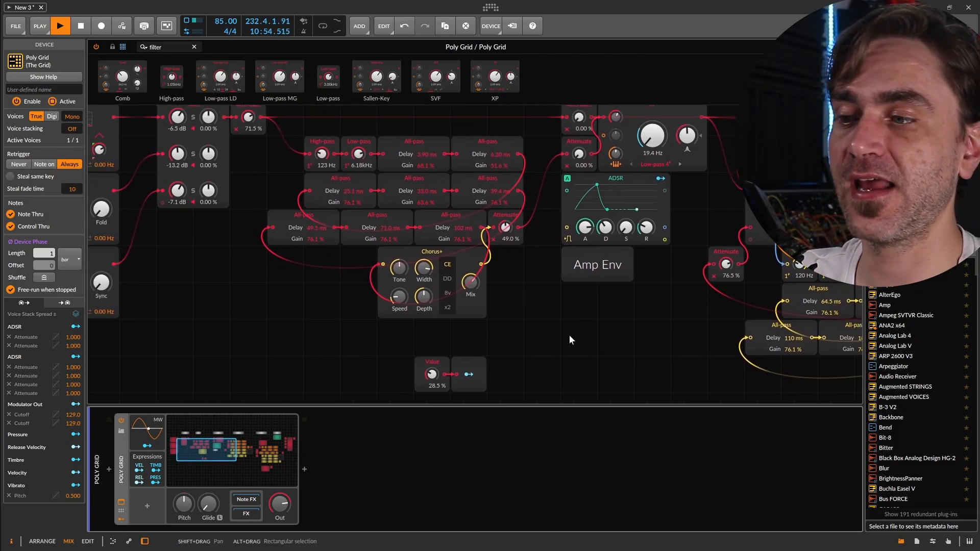
left_click_drag(268, 364, 377, 321)
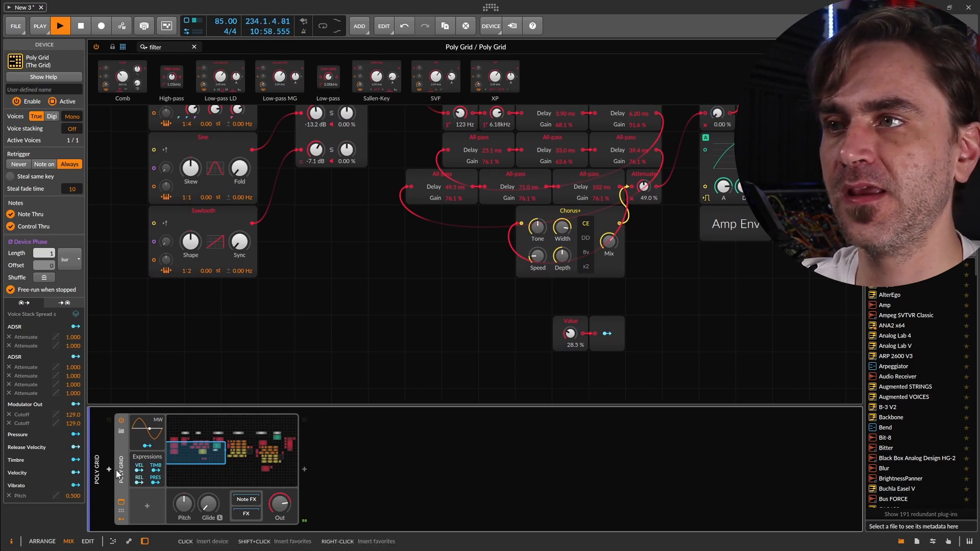
left_click(146, 507)
type("voice")
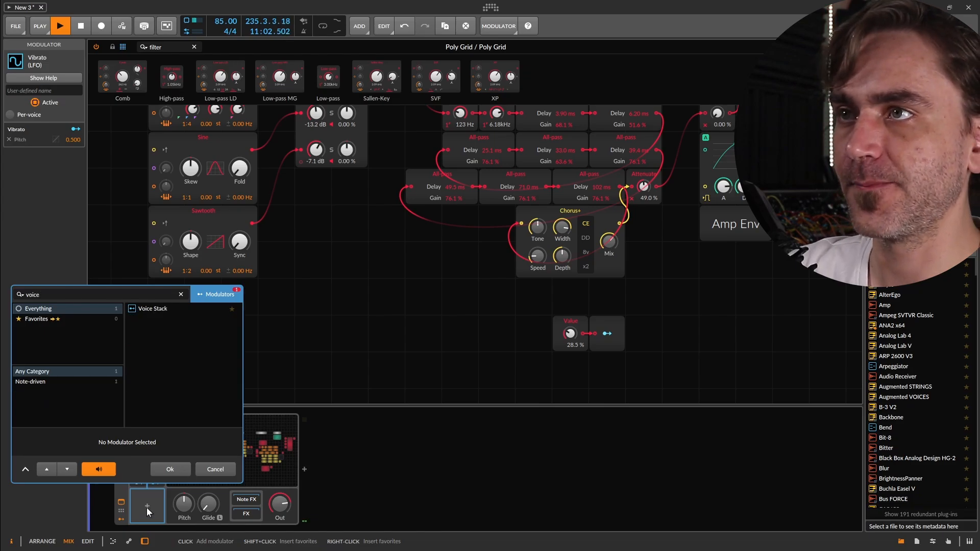
left_click(155, 308)
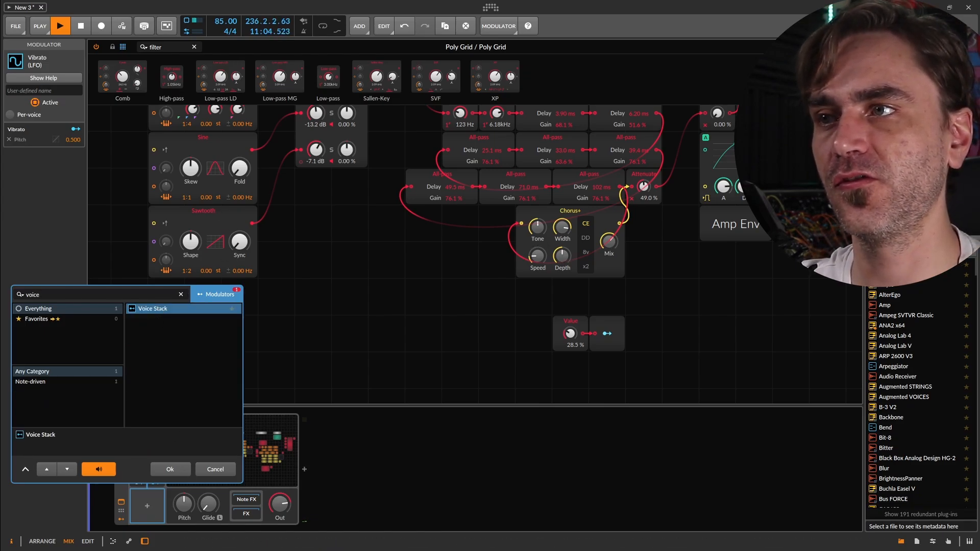
left_click(176, 467)
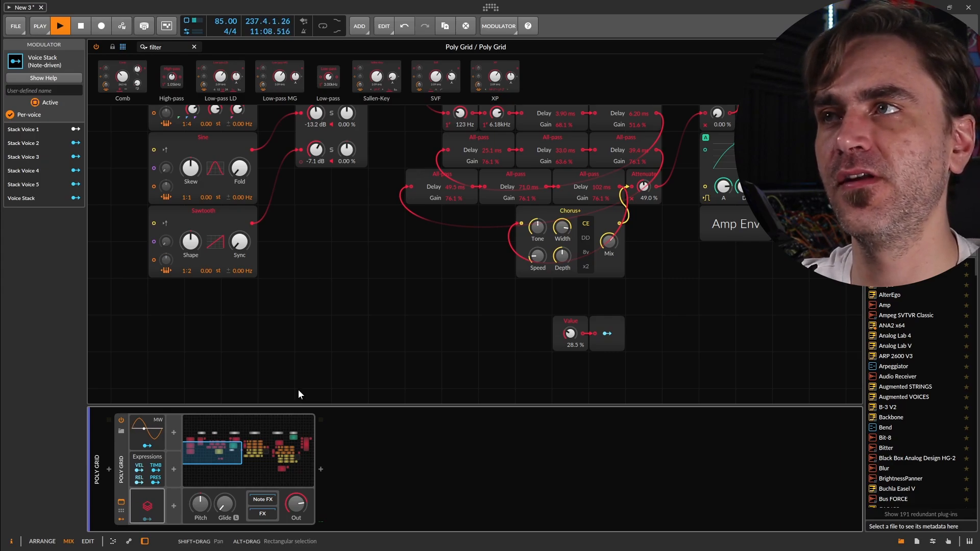
Set the Poly Grid's voice stacking to 5.
left_click_drag(472, 359, 462, 402)
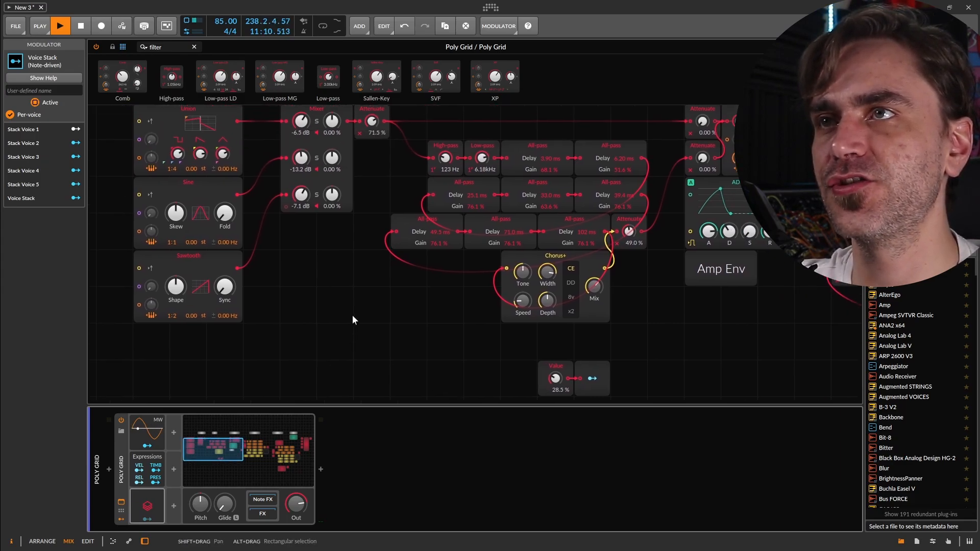
left_click_drag(352, 314, 402, 346)
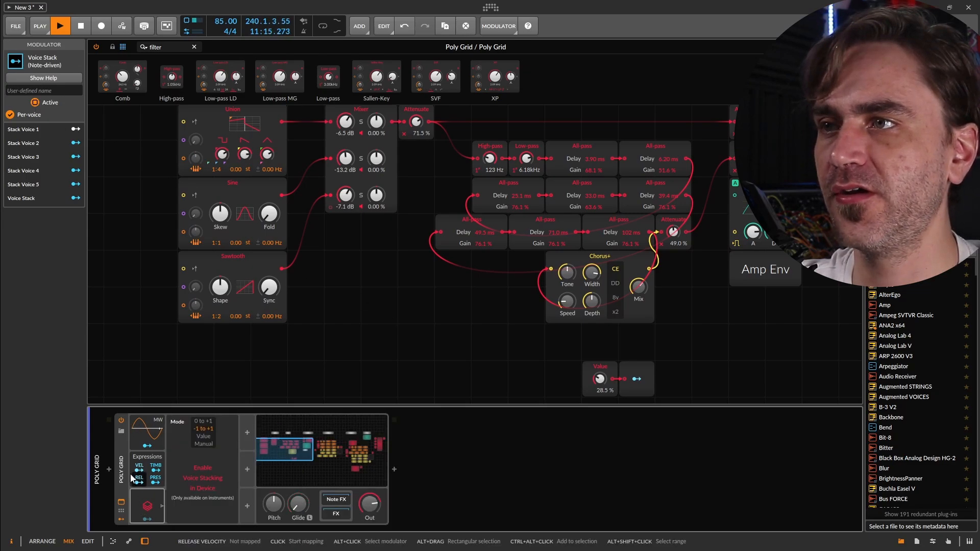
left_click(121, 471)
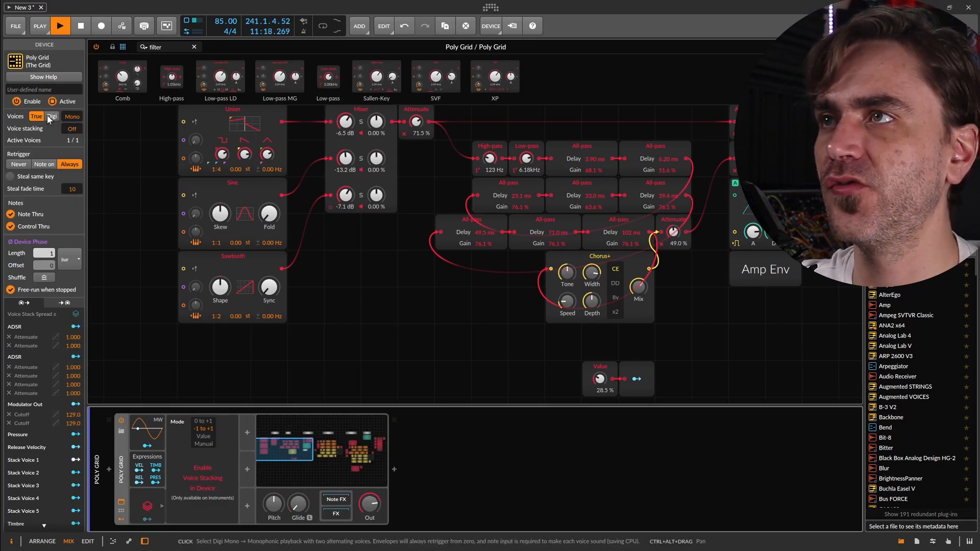
left_click_drag(72, 117, 72, 113)
double_click(72, 116)
type("1")
key("Return")
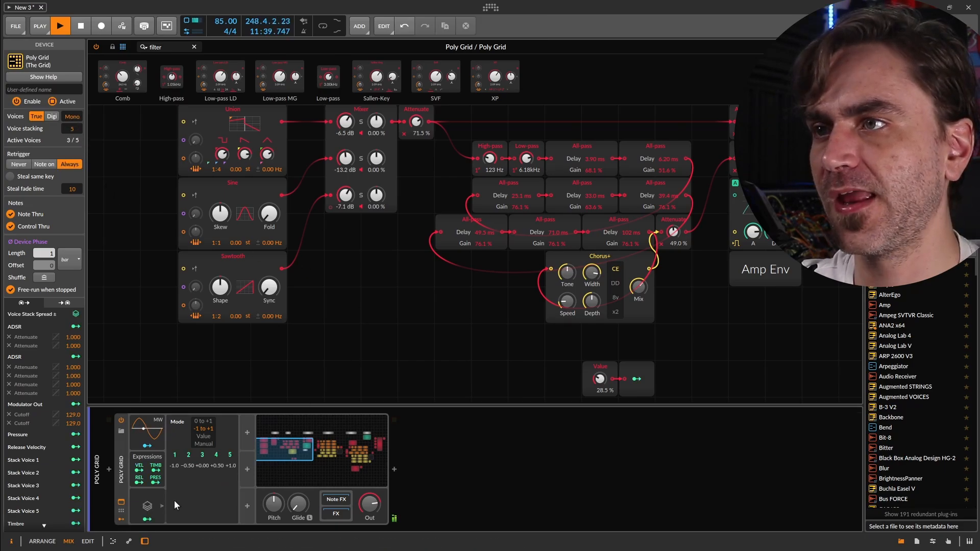
Try the Voice Stack's distribution modes, including -1 to +1, 0 to +1 and Value, and end on Manual.
left_click(147, 507)
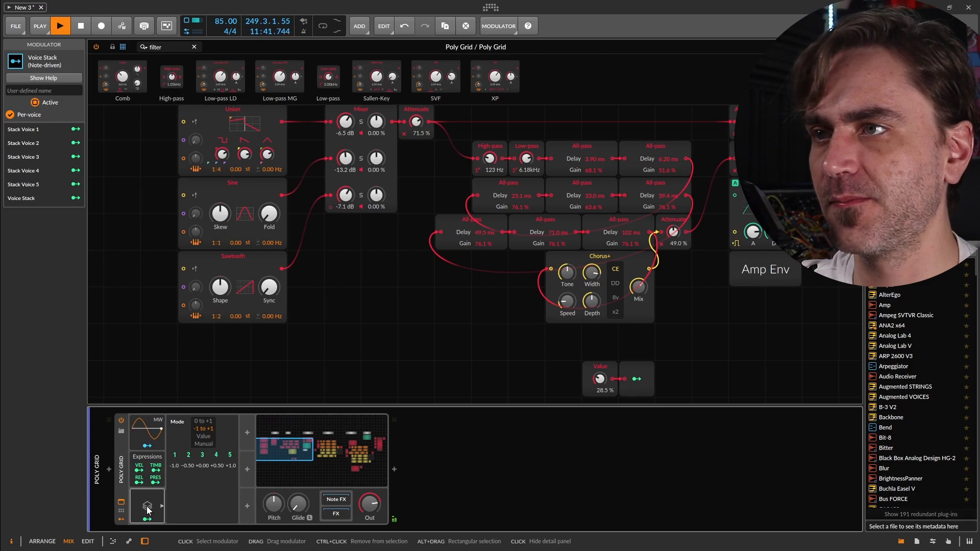
left_click(208, 445)
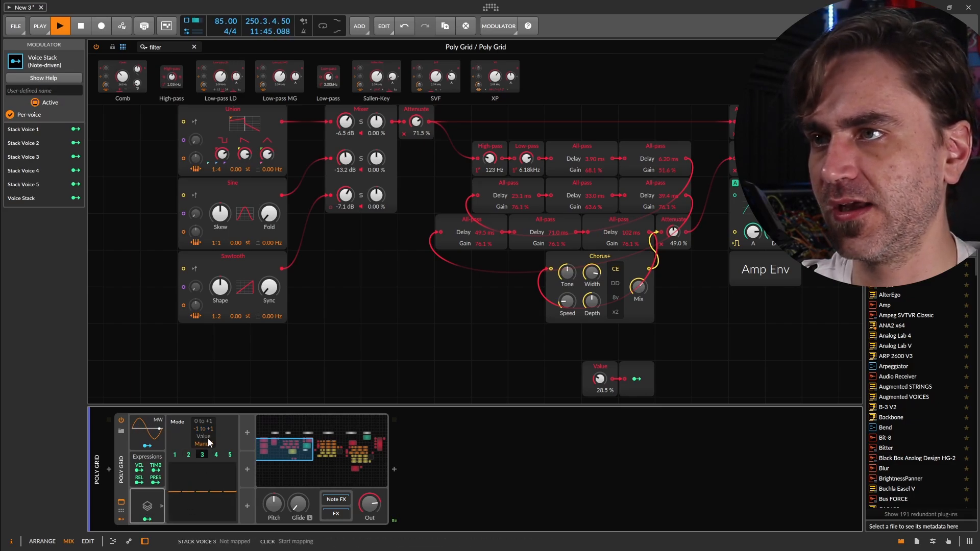
left_click(204, 429)
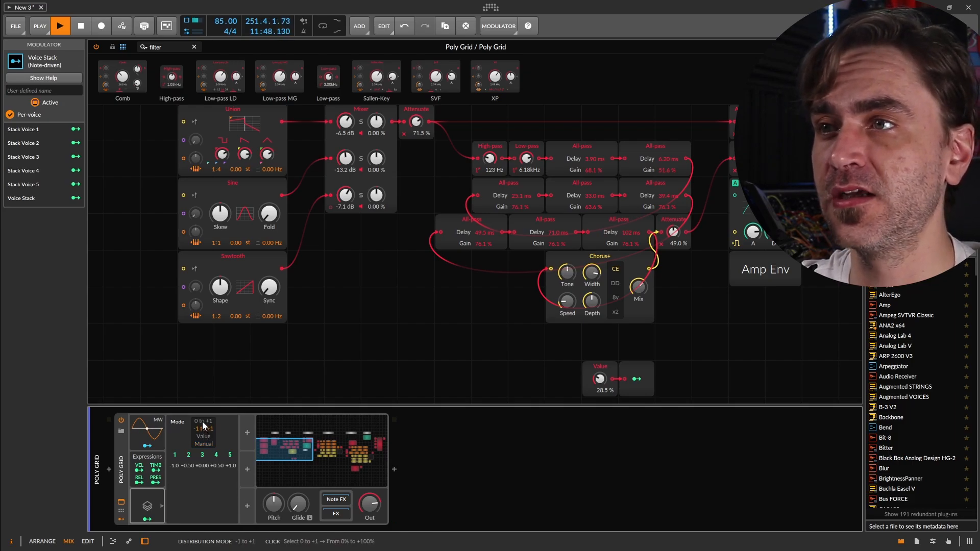
left_click(203, 422)
left_click(204, 436)
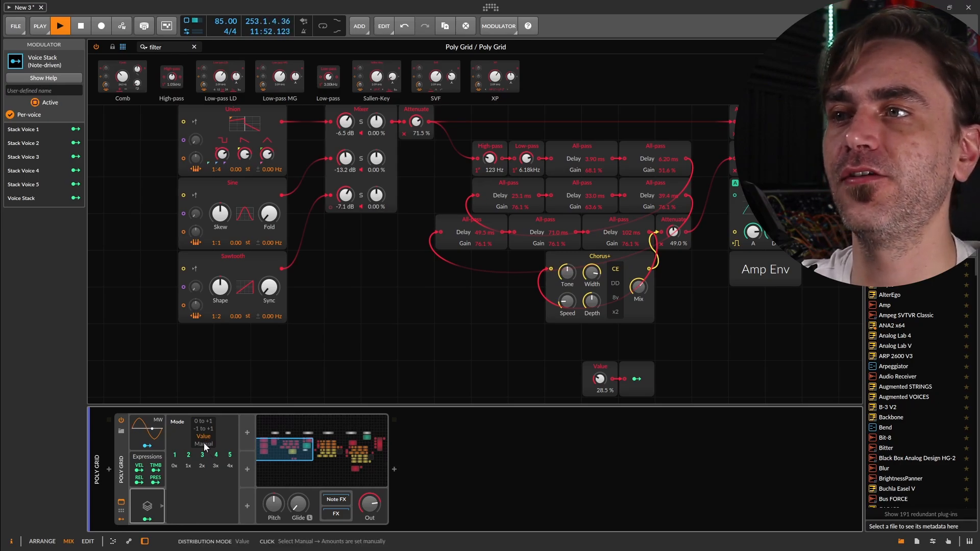
left_click(204, 444)
double_click(188, 487)
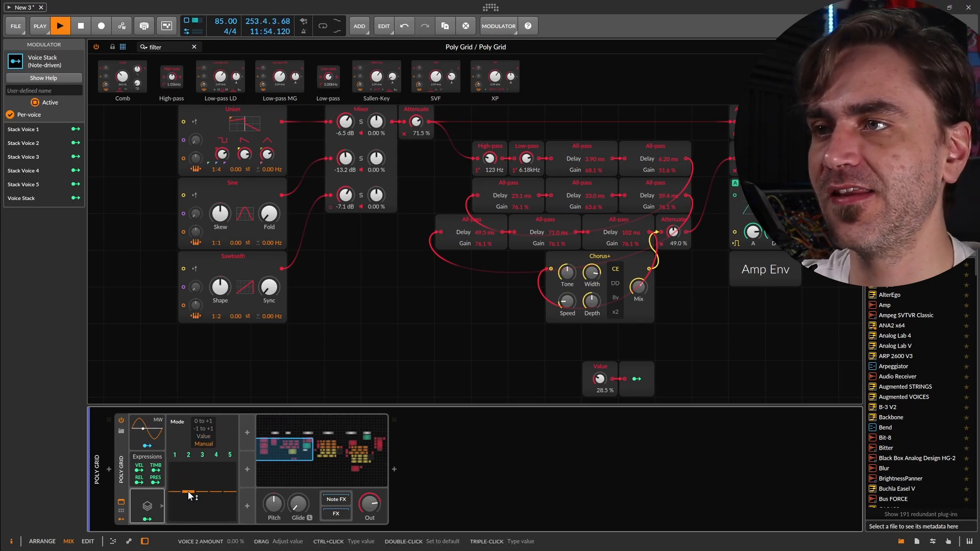
Lower the Value module that drives the filter cutoffs to 0 %.
left_click_drag(453, 287, 233, 289)
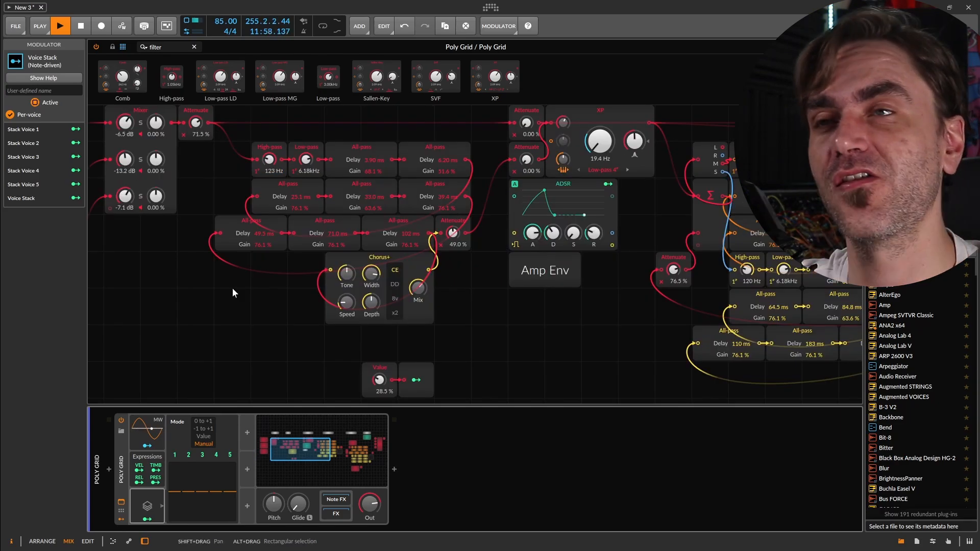
left_click_drag(380, 380, 380, 424)
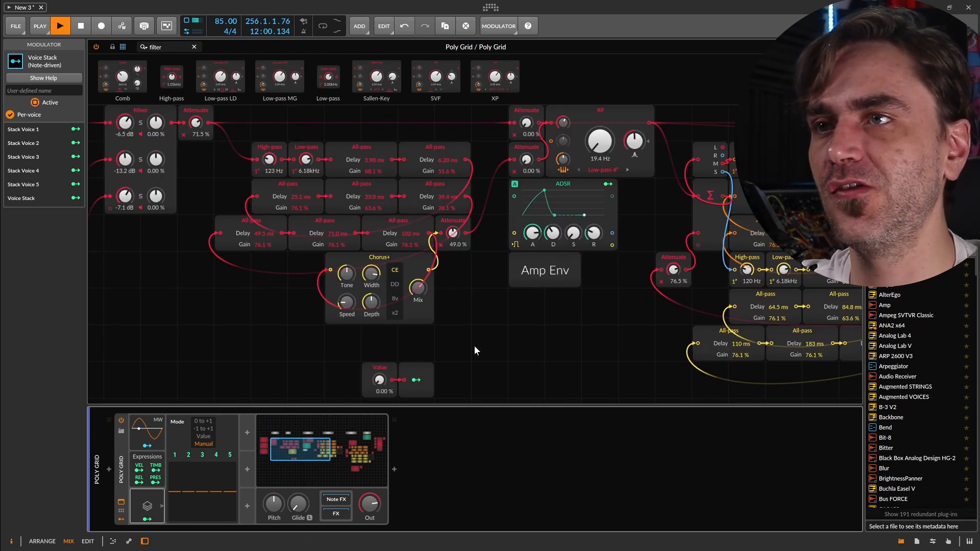
left_click_drag(473, 346, 452, 288)
left_click_drag(359, 323, 358, 276)
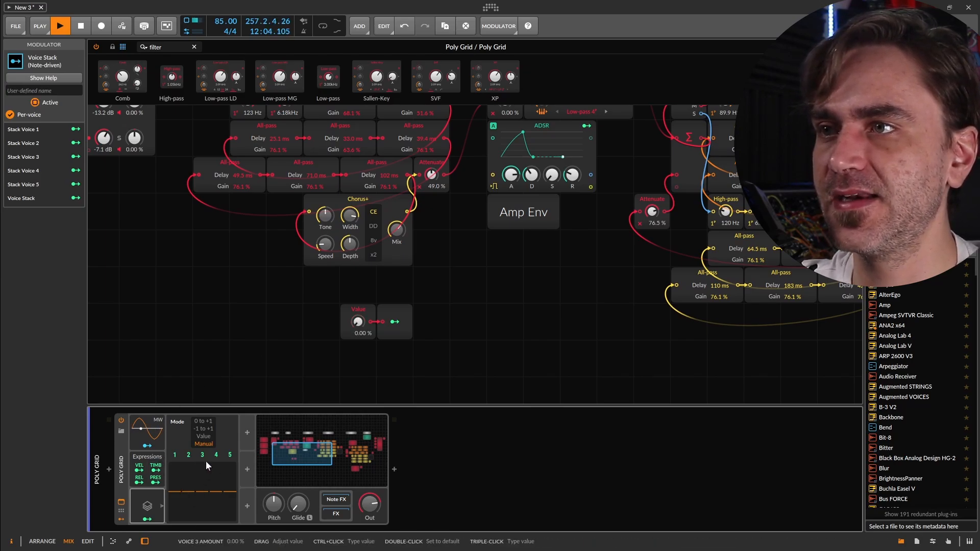
Map the Voice Stack to the Value module with amount 1.000 and draw ascending manual amounts from negative on voice 1 to positive on voice 5.
left_click(146, 519)
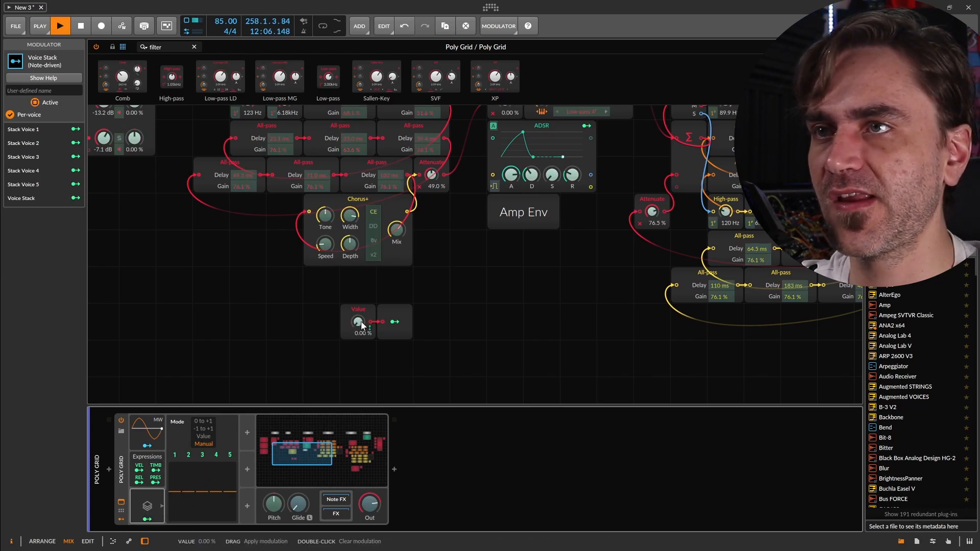
left_click_drag(358, 321, 359, 257)
left_click(148, 519)
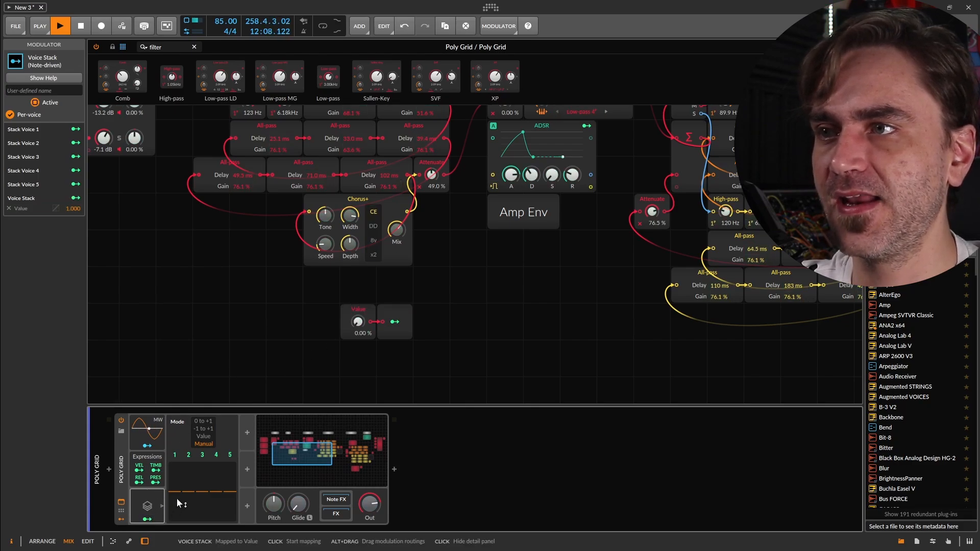
left_click_drag(176, 495, 235, 461)
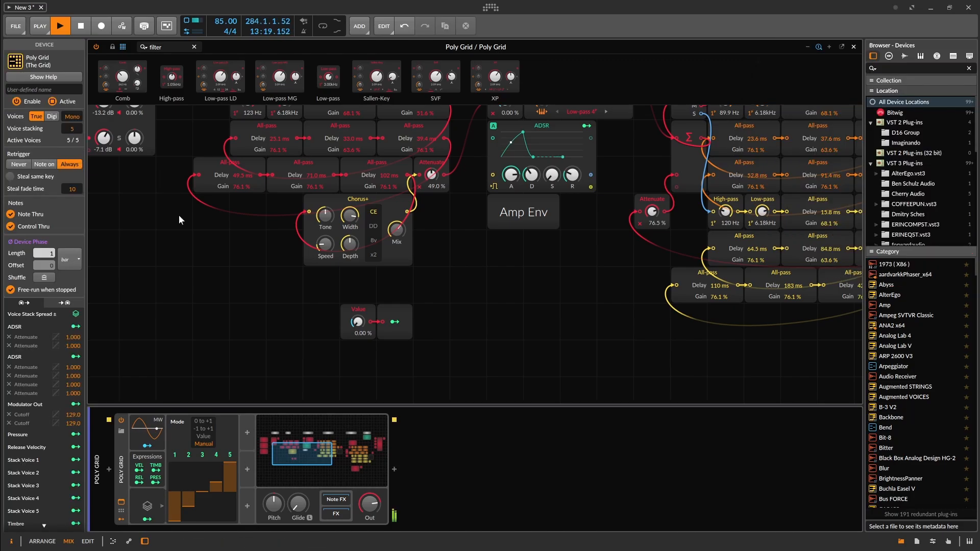
Map the Voice Stack to the Sawtooth's pitch offset with an amount of -3.20 st.
left_click_drag(179, 220, 402, 297)
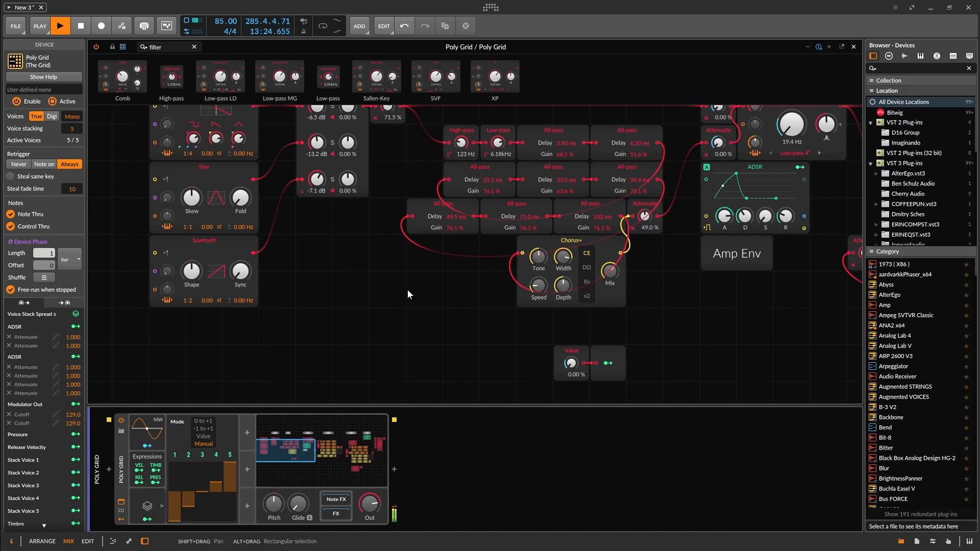
left_click_drag(361, 288, 429, 305)
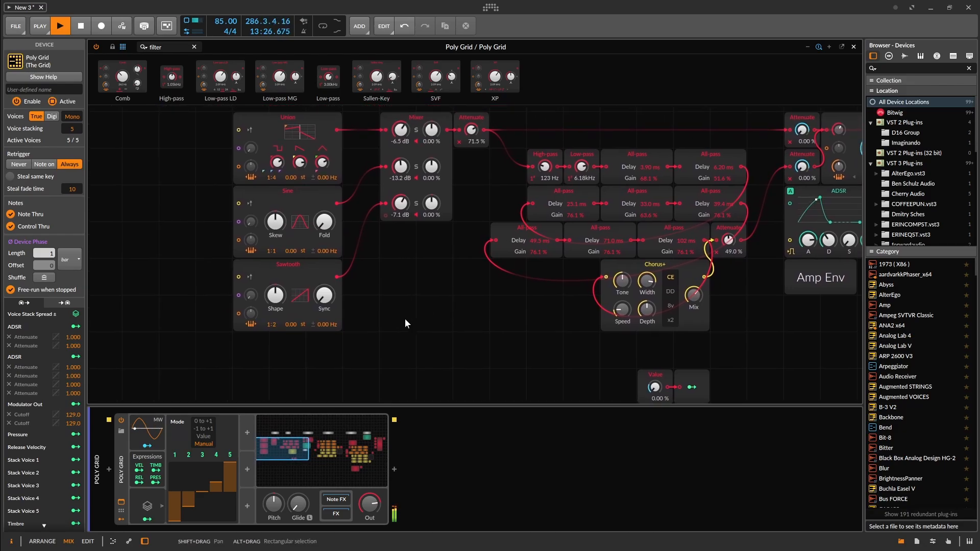
left_click(147, 519)
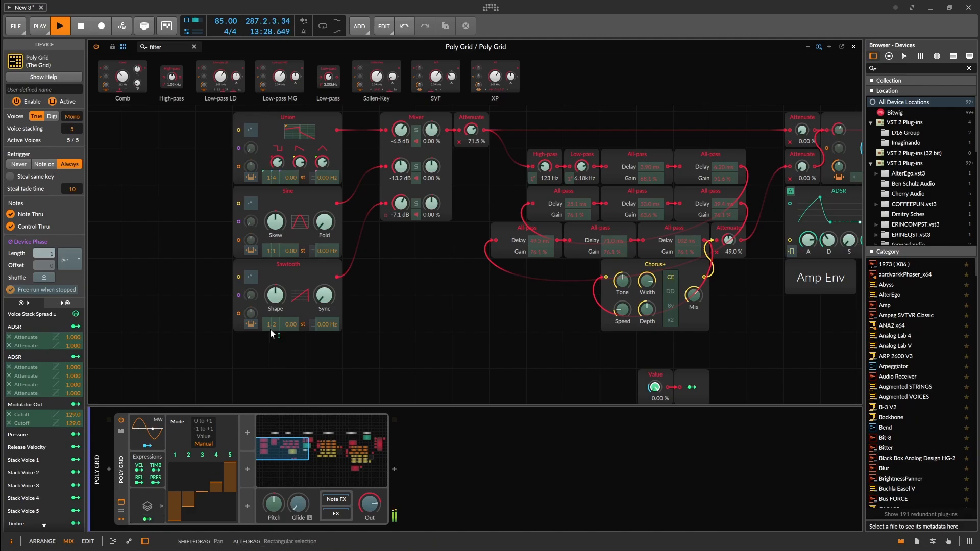
left_click_drag(289, 325, 289, 345)
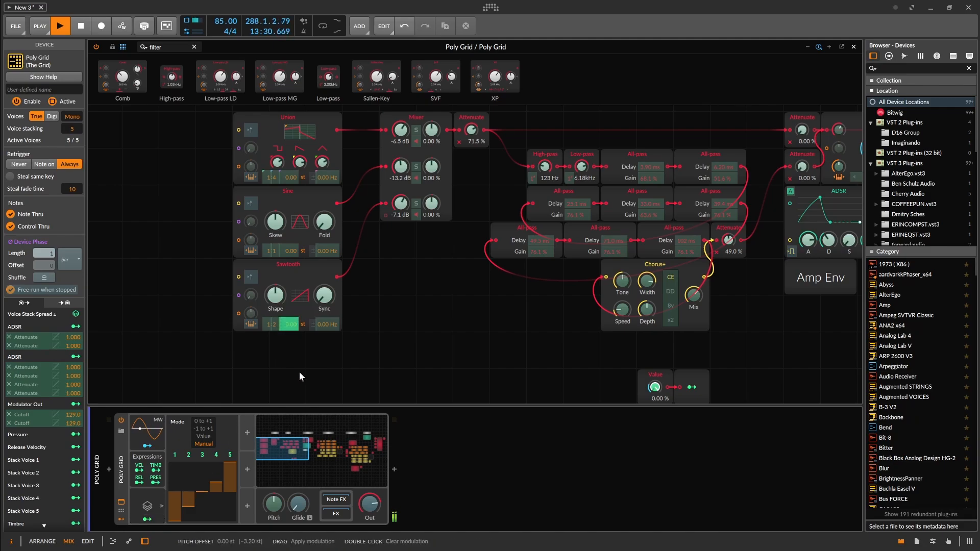
Try modulating the Union's pitch offset from the Voice Stack with amounts such as +3.20 st.
left_click_drag(284, 184, 282, 180)
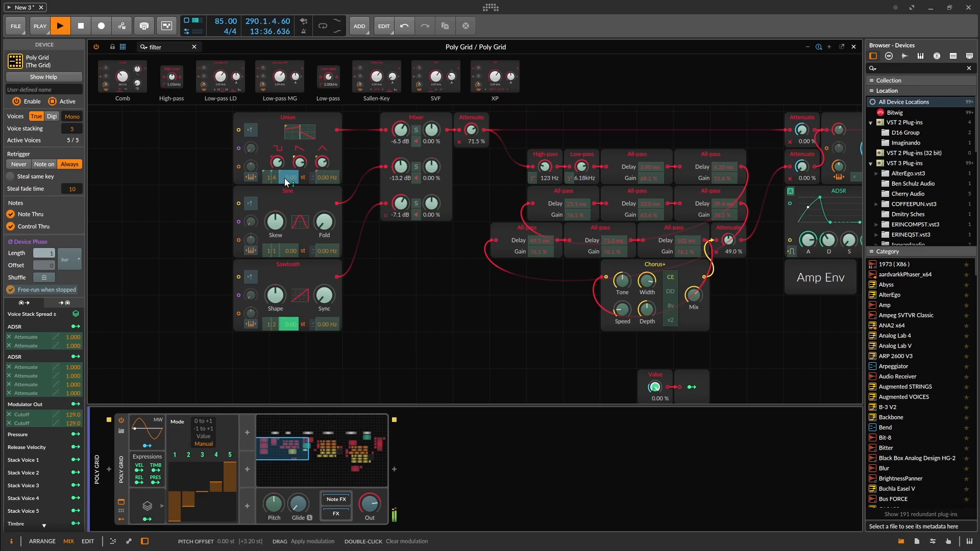
left_click_drag(286, 183, 286, 205)
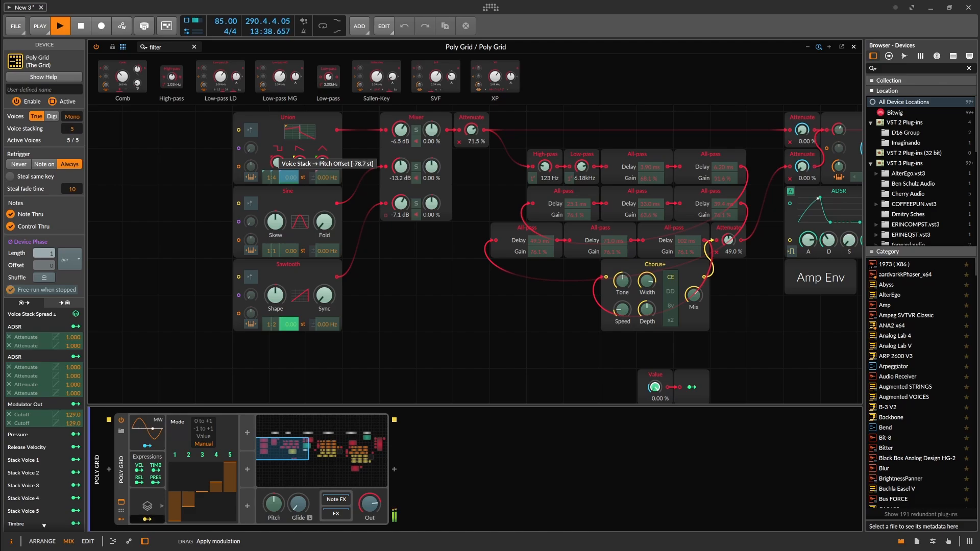
left_click_drag(286, 182, 286, 174)
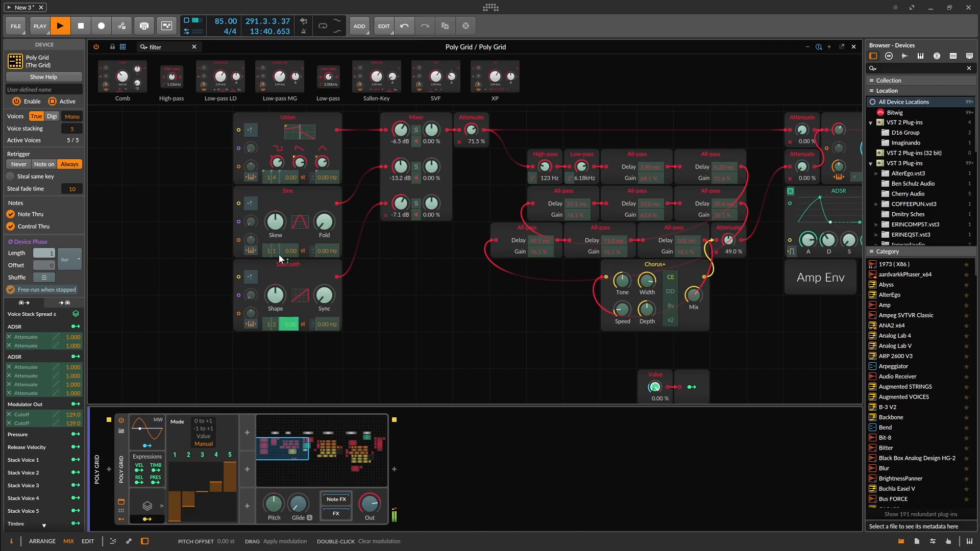
Try modulating the Sawtooth's pitch offset from the Voice Stack with an amount of 72.00 st.
left_click_drag(283, 326, 284, 332)
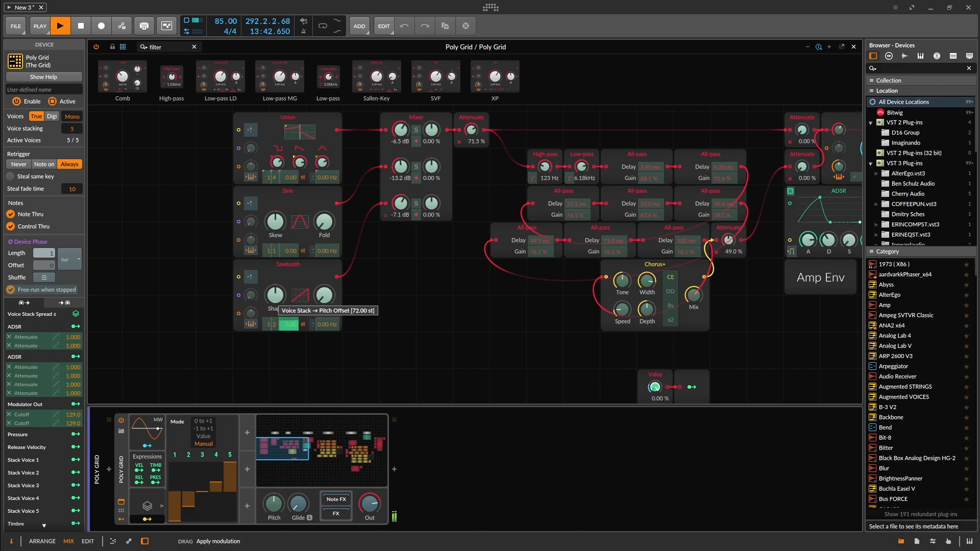
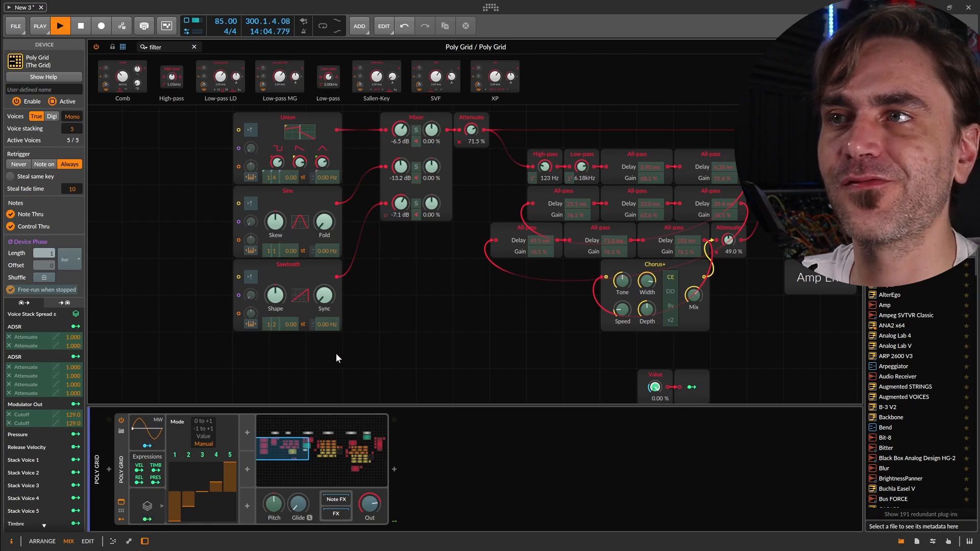
Look over the patch from the oscillators through the all-pass reverb sections to the output mixer.
left_click_drag(326, 354, 282, 382)
left_click_drag(493, 379, 481, 299)
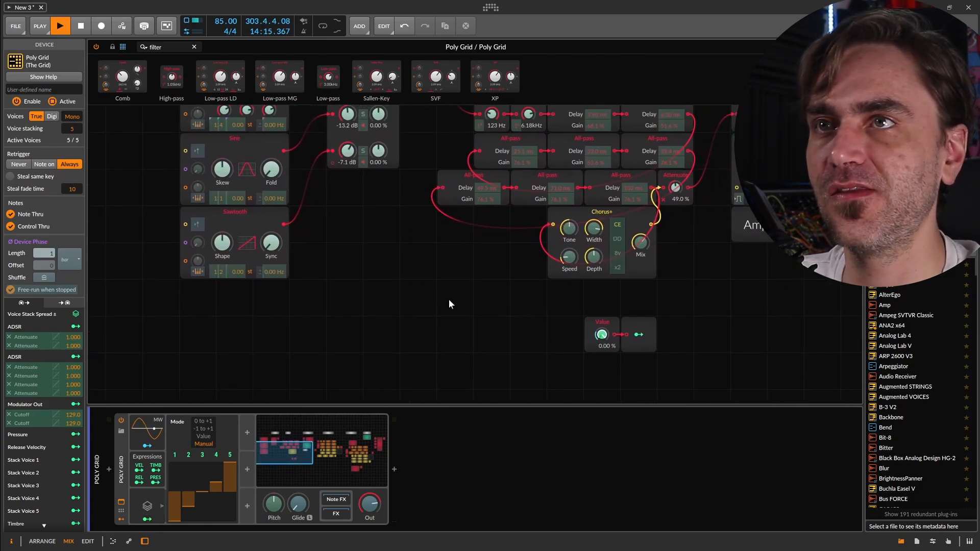
left_click_drag(442, 271, 360, 320)
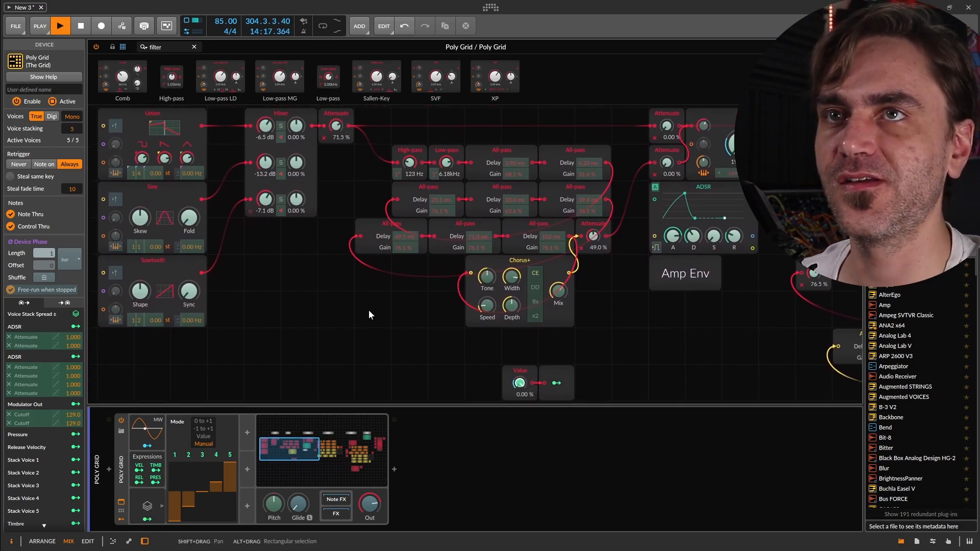
left_click_drag(666, 305, 311, 307)
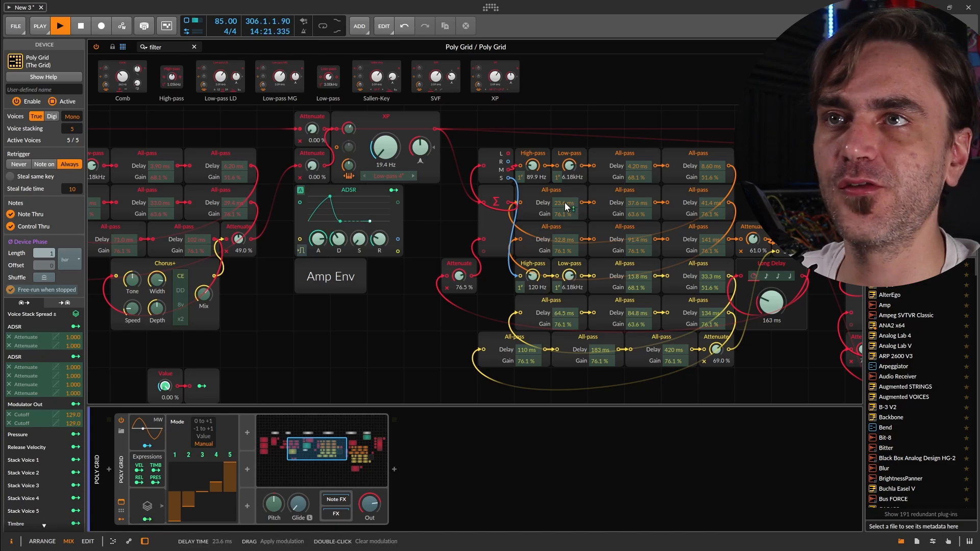
left_click_drag(335, 366, 583, 341)
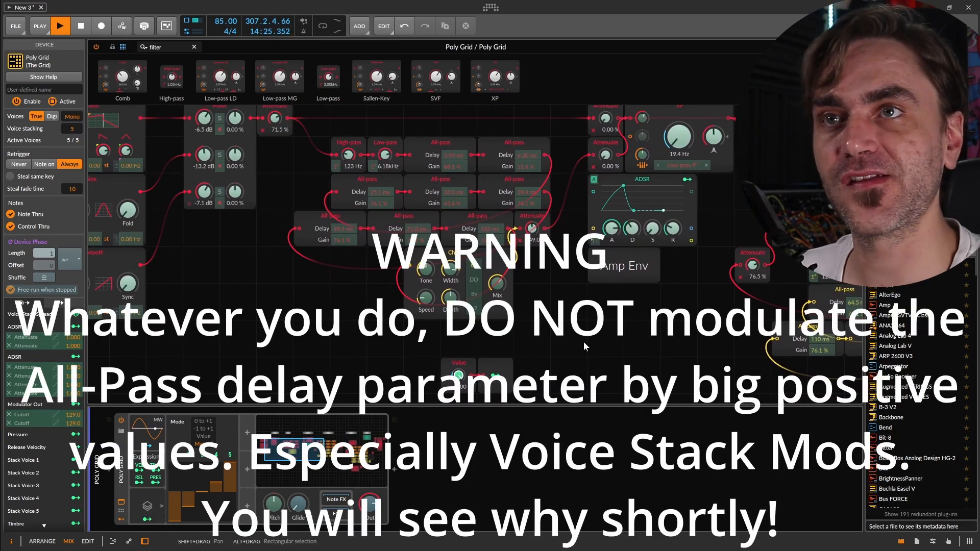
left_click_drag(653, 309, 314, 305)
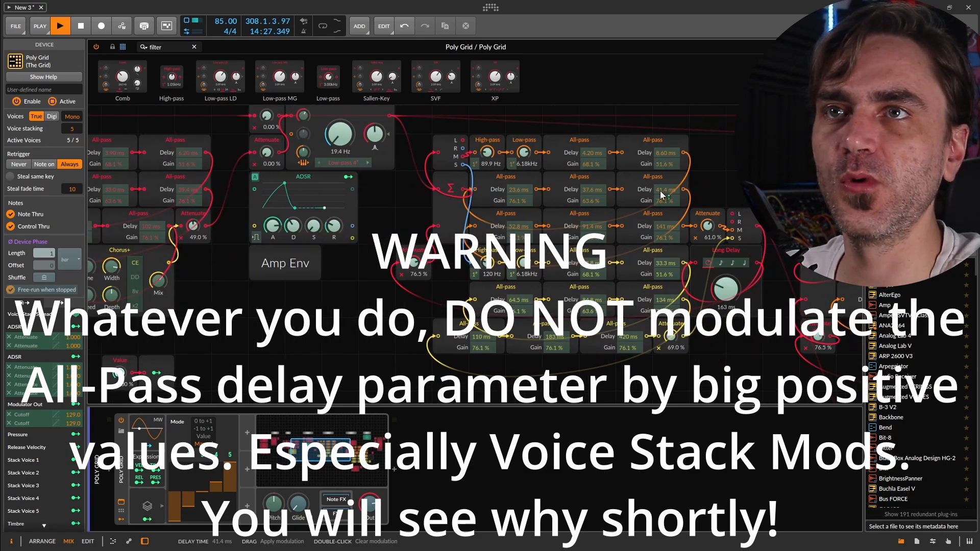
left_click_drag(658, 192, 146, 232)
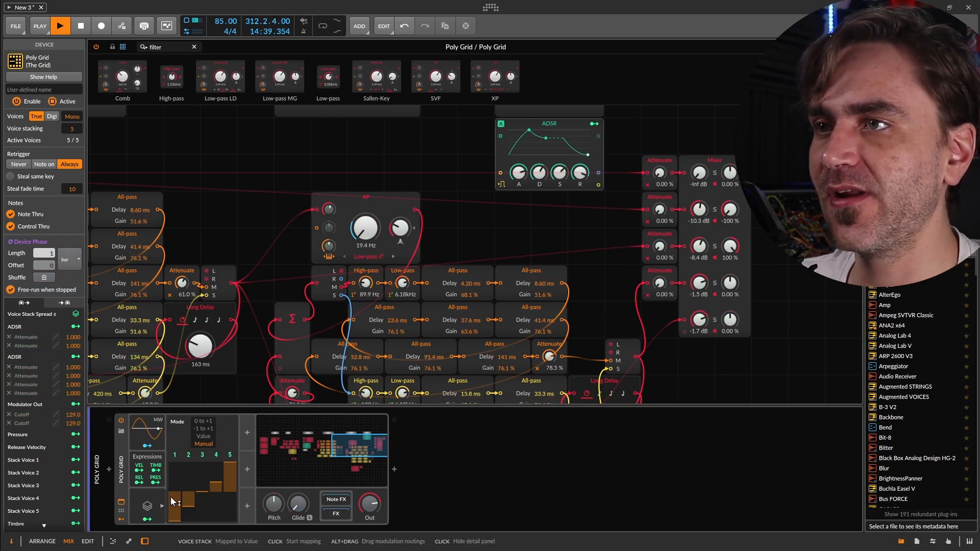
Add a second Voice Stack modulator and set its distribution mode to -1 to +1.
left_click(248, 431)
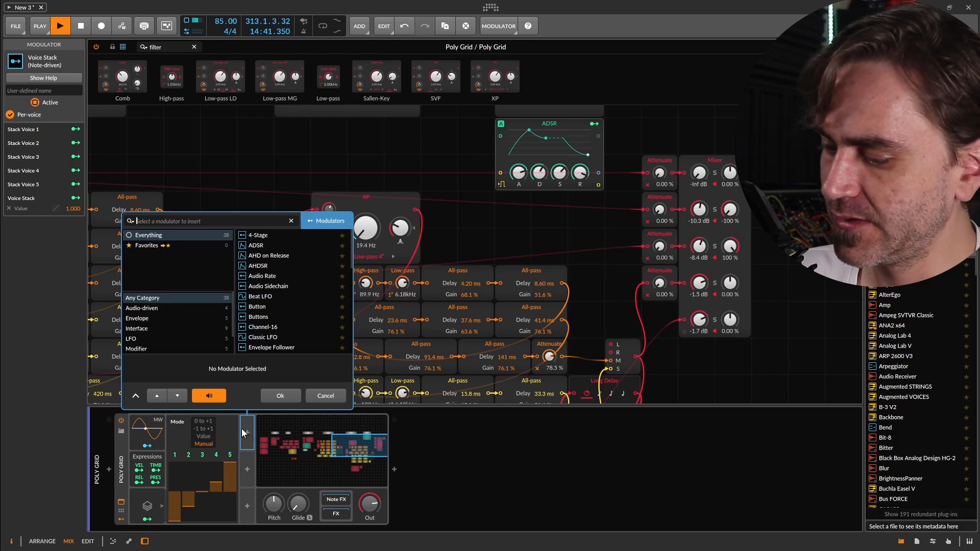
type("voice")
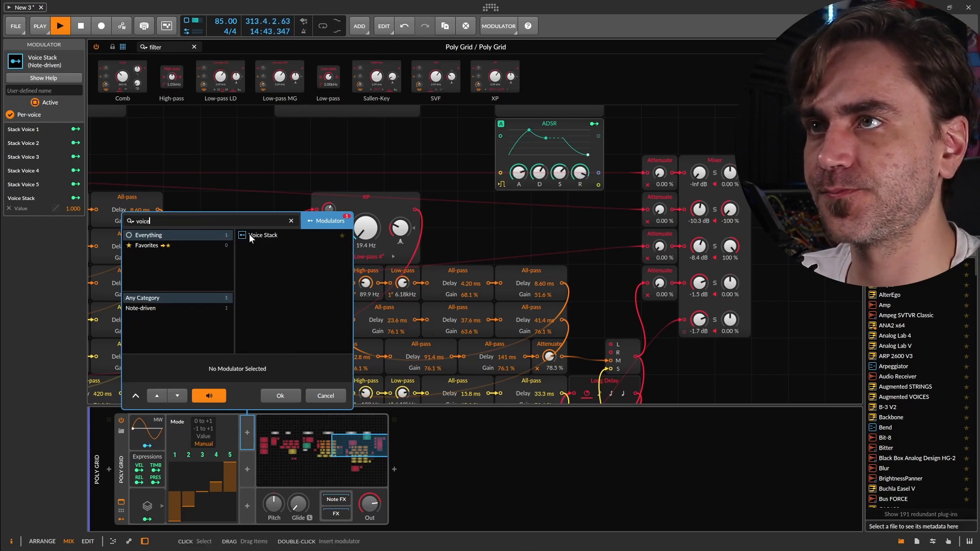
left_click(249, 234)
left_click(273, 395)
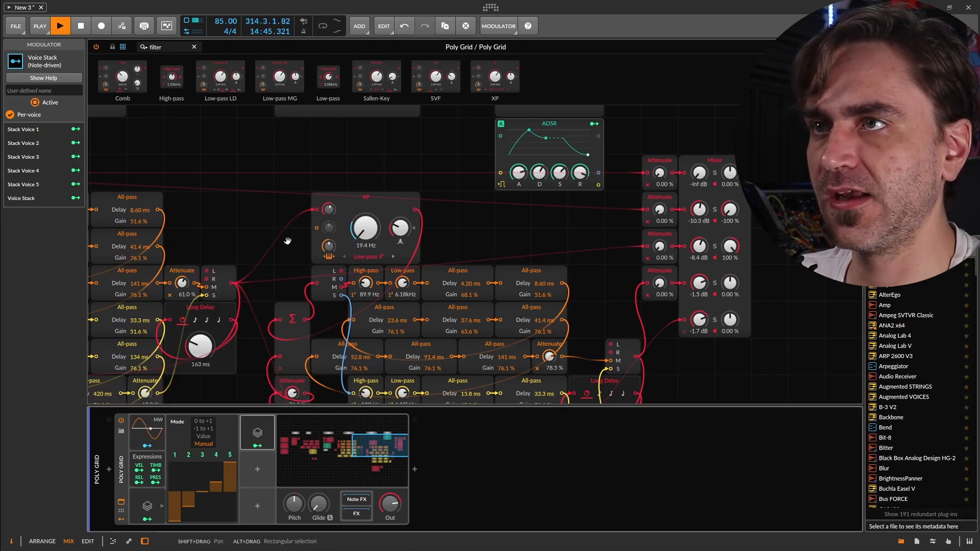
left_click_drag(287, 240, 767, 260)
left_click_drag(273, 319, 653, 368)
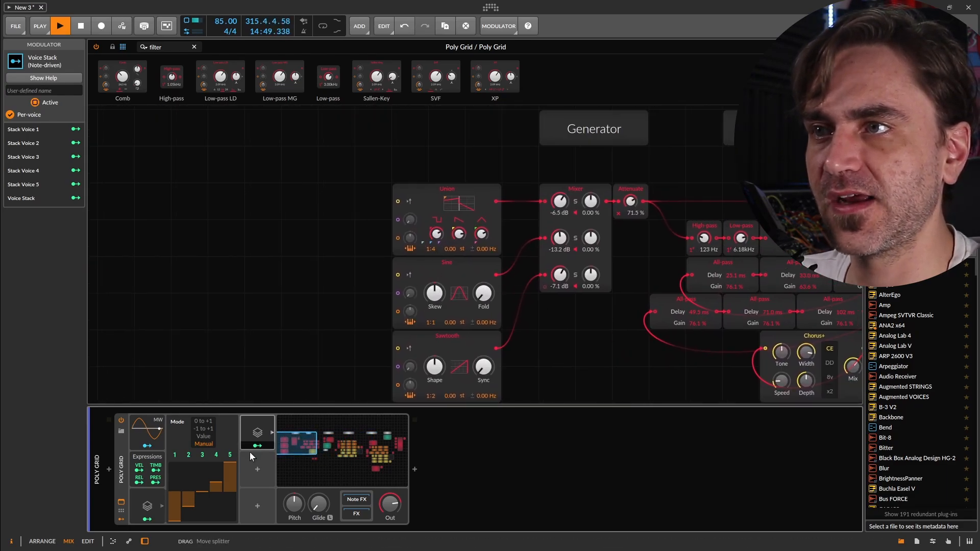
left_click(257, 433)
left_click(239, 429)
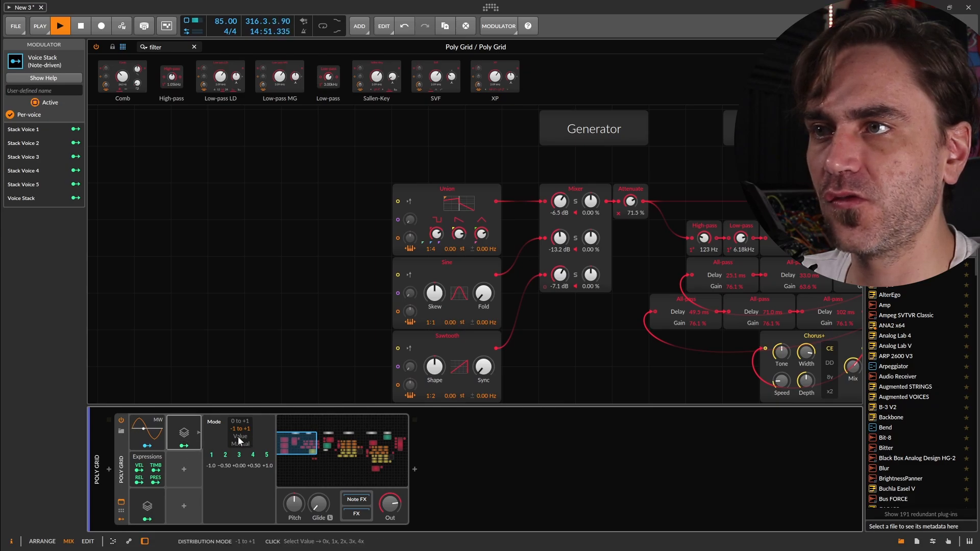
Set the Union's denominator to 2 and modulate the Union and Sine ratios from the new Voice Stack, using 8.950 and 6.300 on the Sine.
left_click(190, 446)
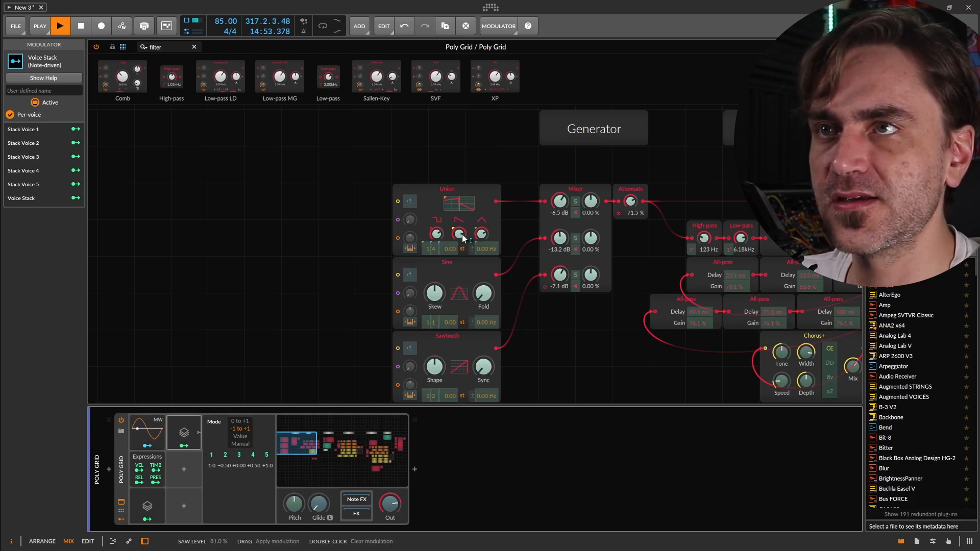
left_click(183, 446)
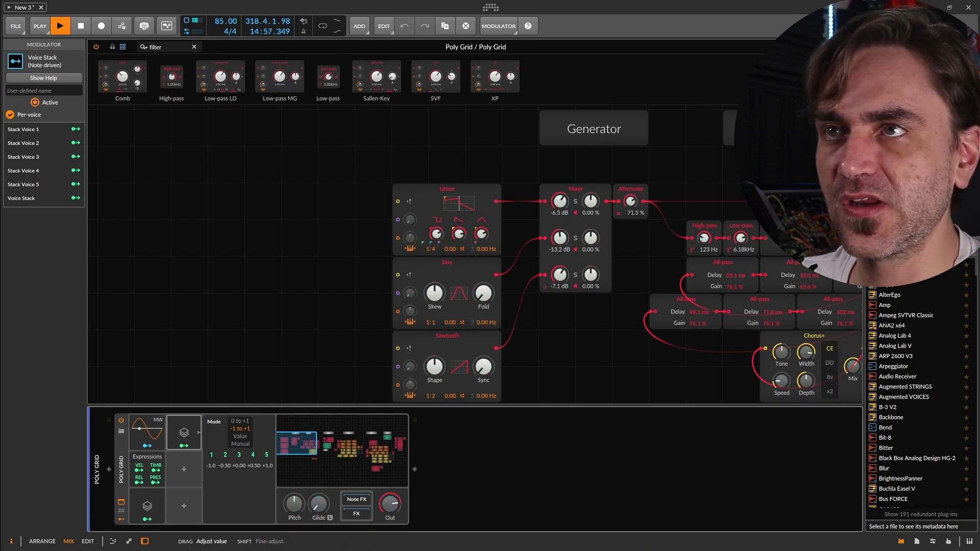
left_click(184, 446)
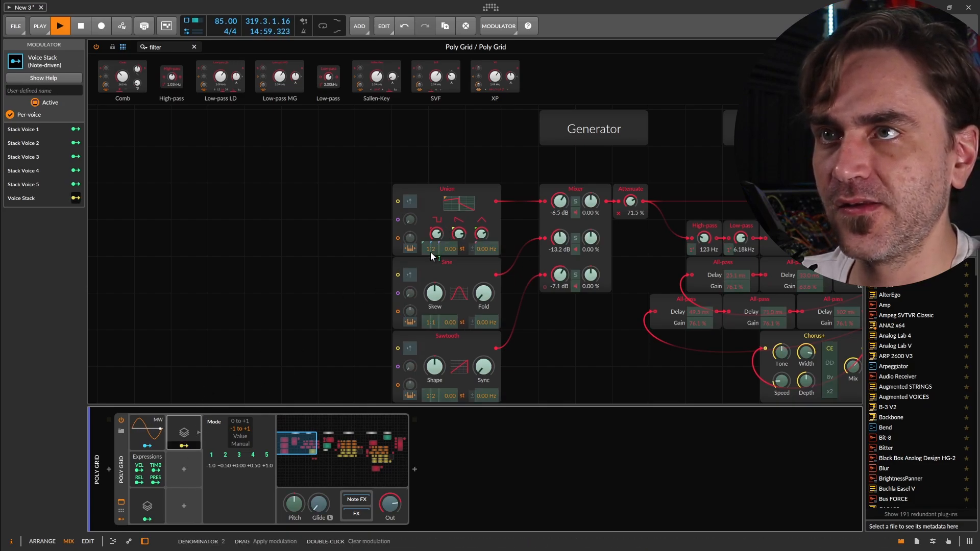
left_click_drag(431, 249, 431, 243)
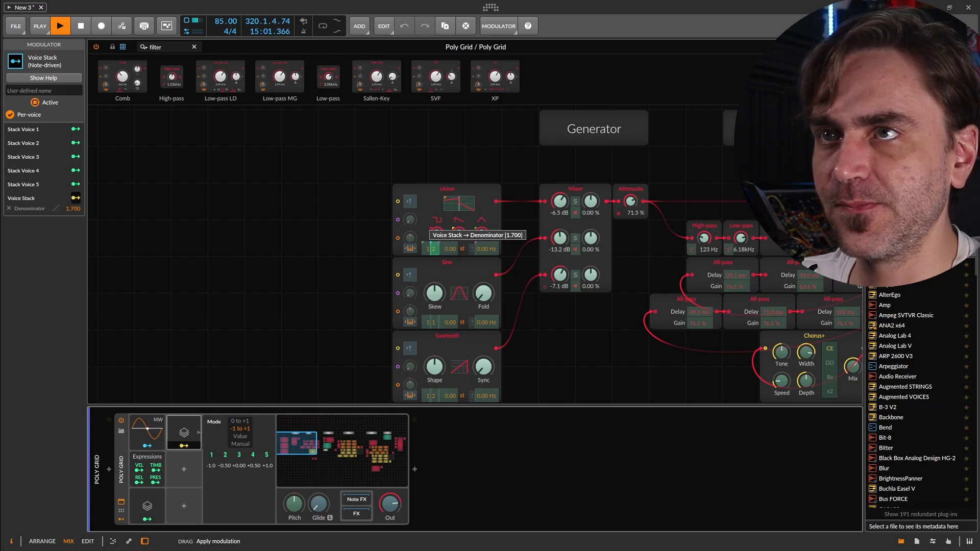
left_click_drag(432, 249, 431, 235)
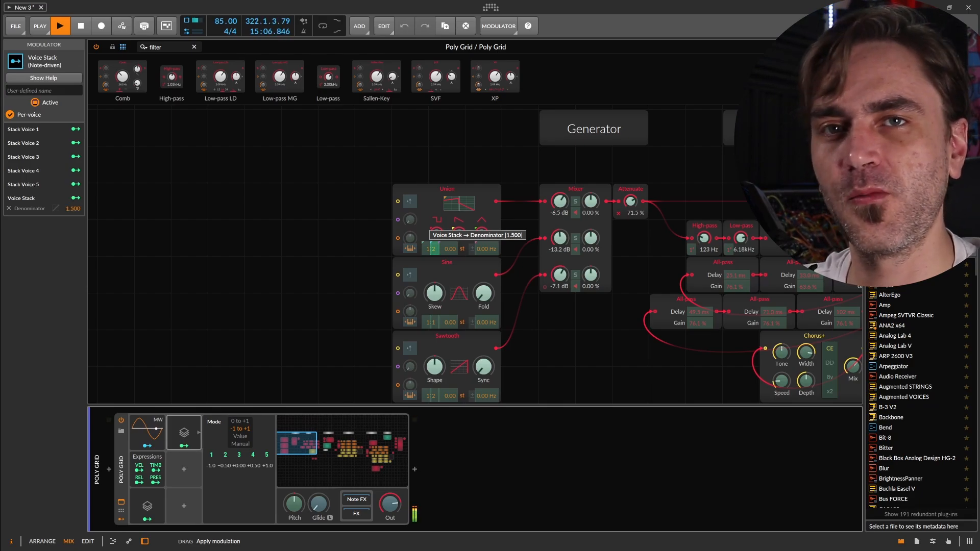
left_click_drag(432, 234, 432, 255)
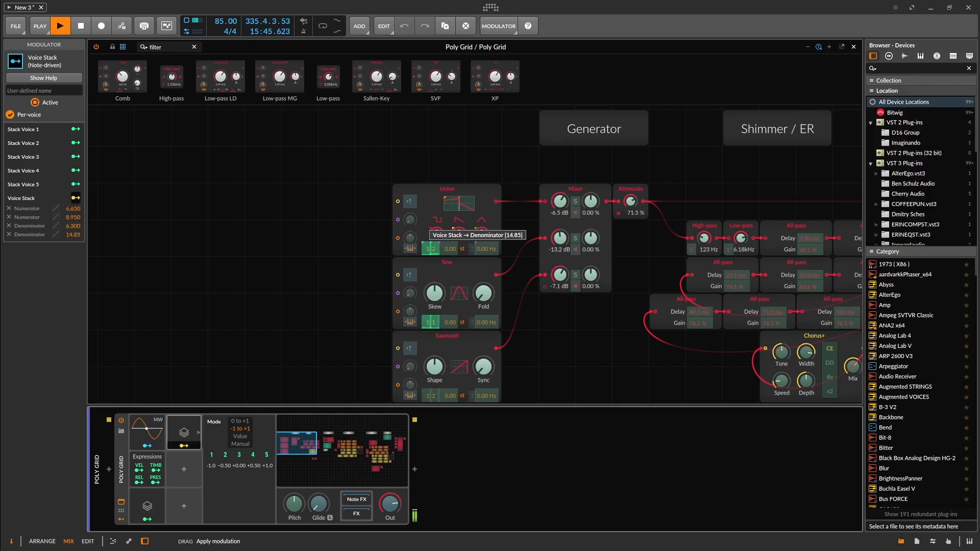
Clear the Union's ratio modulations and set the ratios to 1:4 on the Union, 1:2 on the Sine and 1:4 on the Sawtooth.
double_click(438, 259)
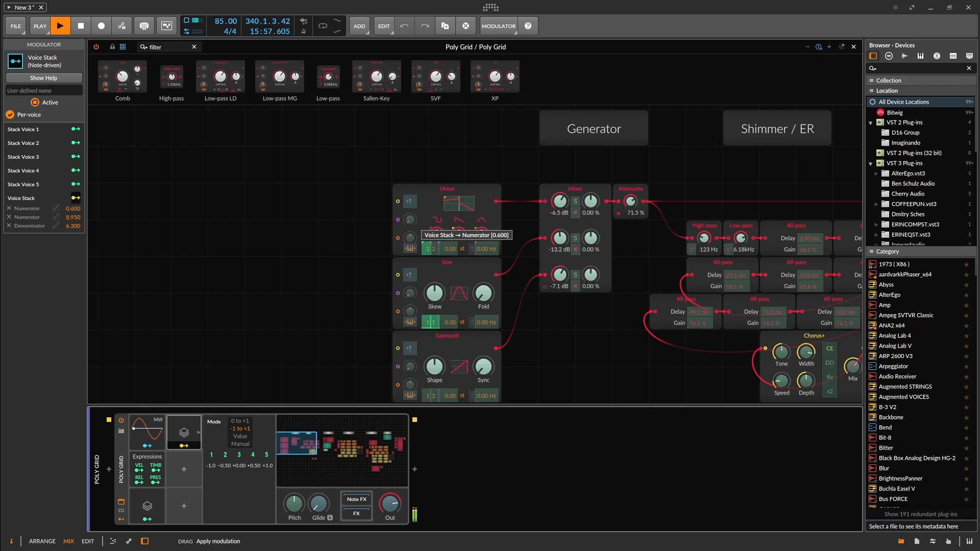
double_click(427, 250)
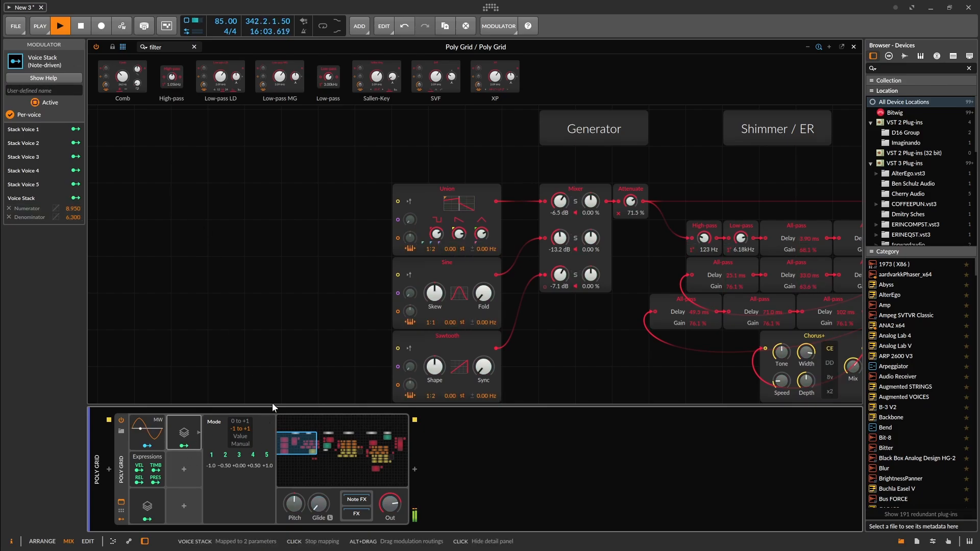
left_click_drag(438, 255, 438, 249)
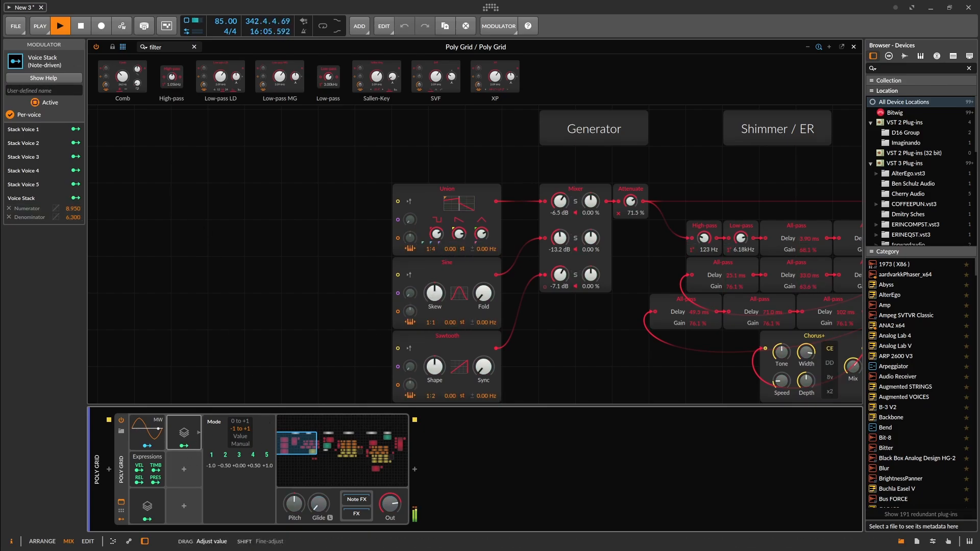
left_click_drag(297, 292, 290, 233)
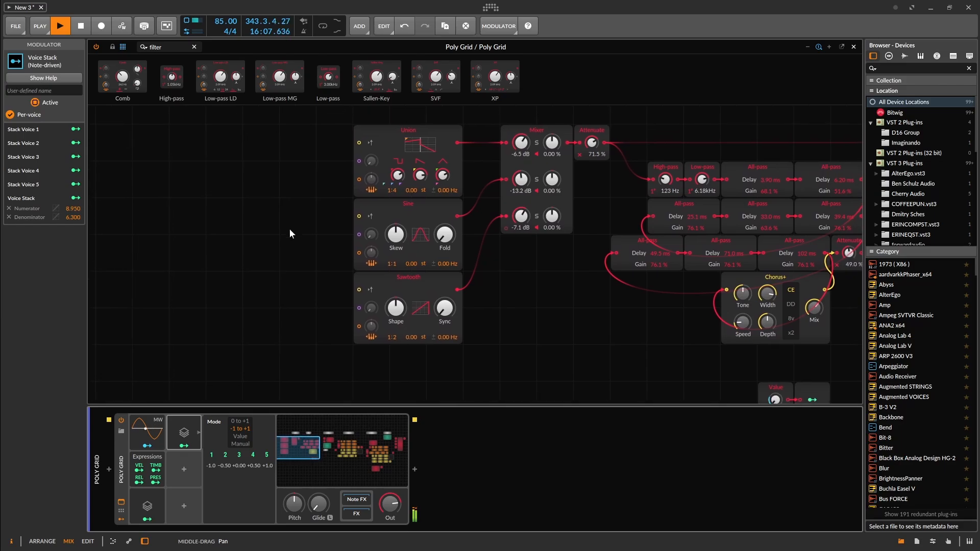
left_click_drag(395, 265, 395, 262)
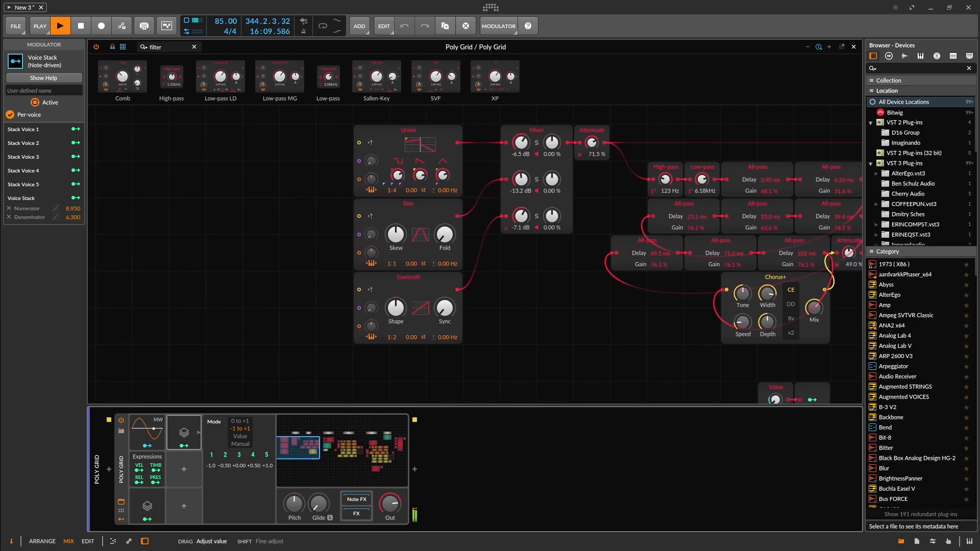
left_click_drag(393, 338, 393, 332)
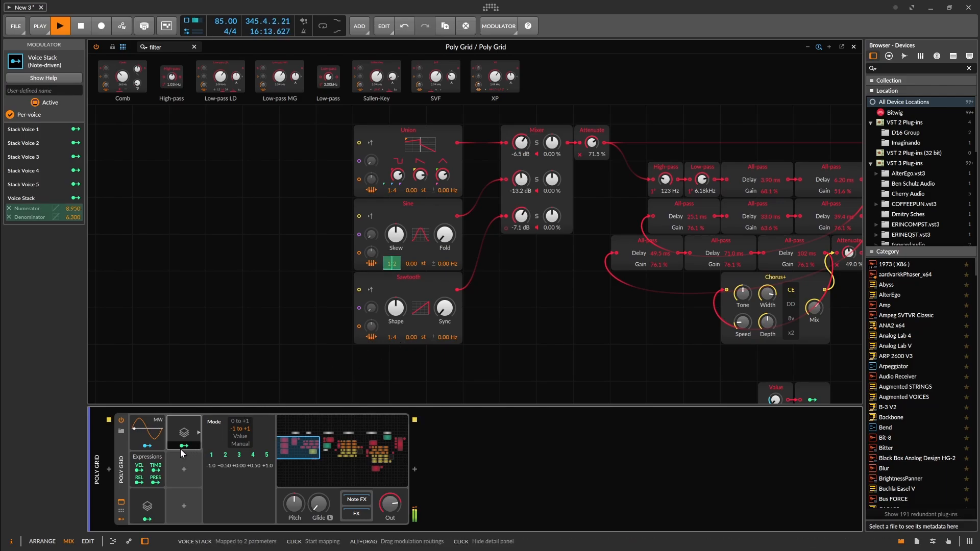
Map the second Voice Stack to two more oscillator numerators, including the Union's, with amounts of 6.900 and 2.000.
left_click_drag(187, 450, 409, 272)
left_click_drag(389, 190, 390, 190)
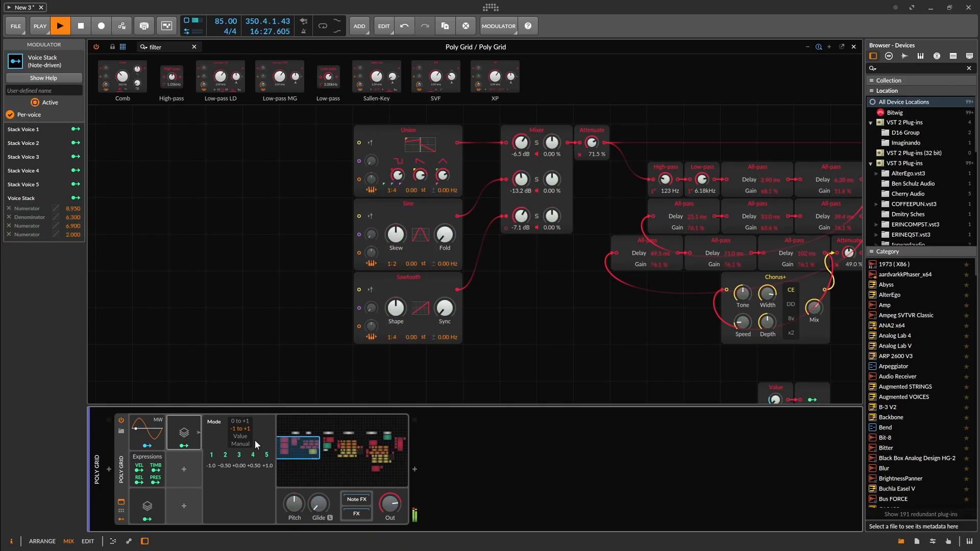
Try uneven manual per-voice amounts on the second Voice Stack and return its distribution mode to -1 to +1.
left_click(241, 445)
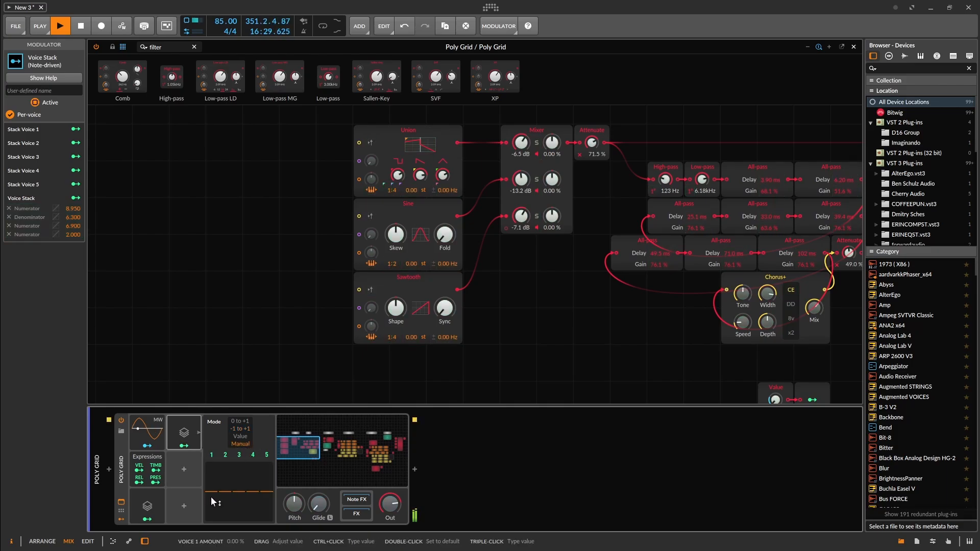
left_click_drag(224, 496, 225, 521)
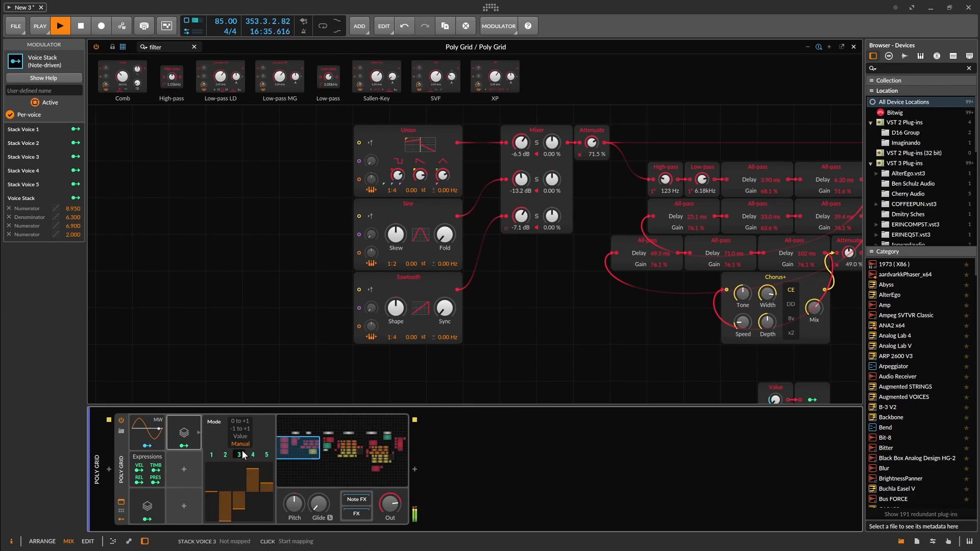
left_click(240, 429)
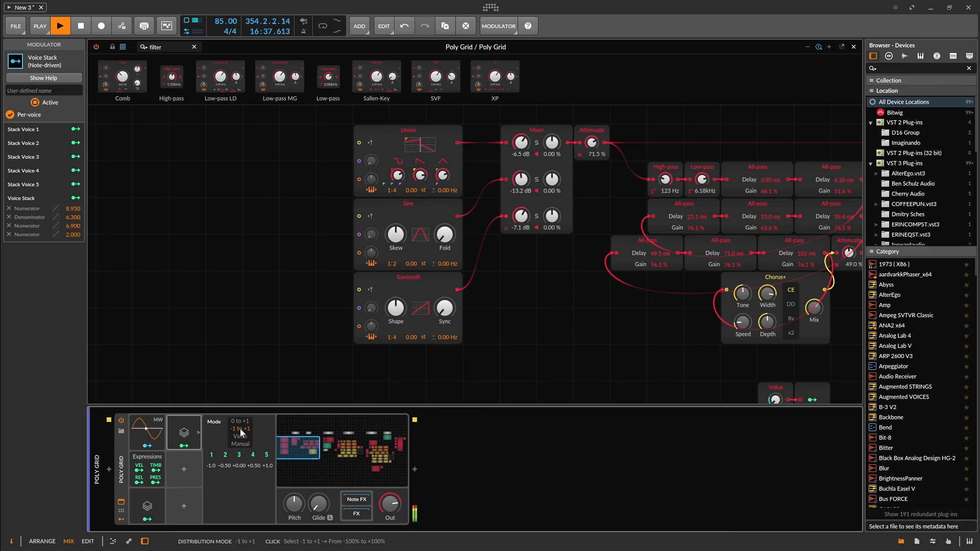
Add a third Voice Stack modulator to the Poly Grid.
mouse_move(493, 347)
left_mouse_down()
mouse_move(361, 304)
mouse_move(217, 314)
left_mouse_up()
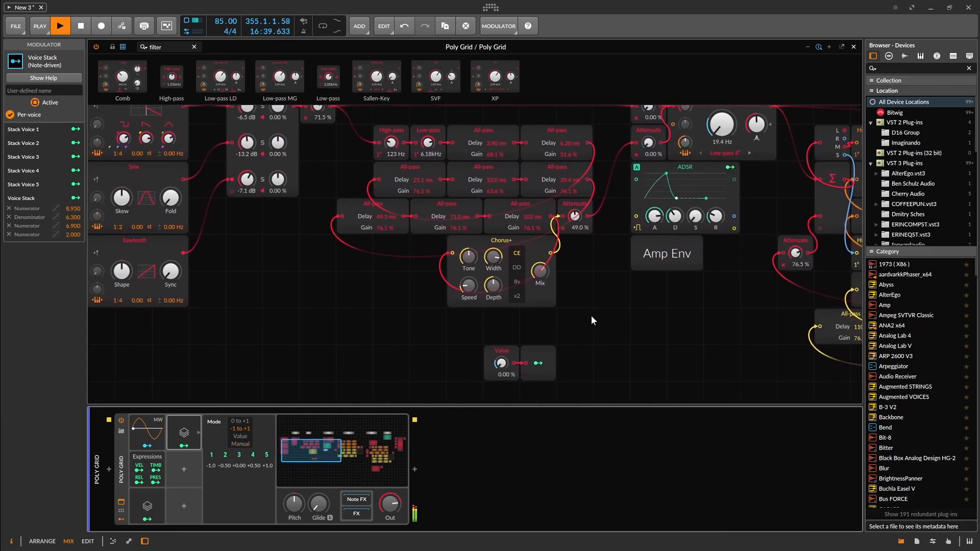
mouse_move(557, 321)
left_mouse_down()
mouse_move(135, 321)
mouse_move(405, 346)
mouse_move(225, 347)
left_mouse_up()
left_click_drag(572, 280, 361, 287)
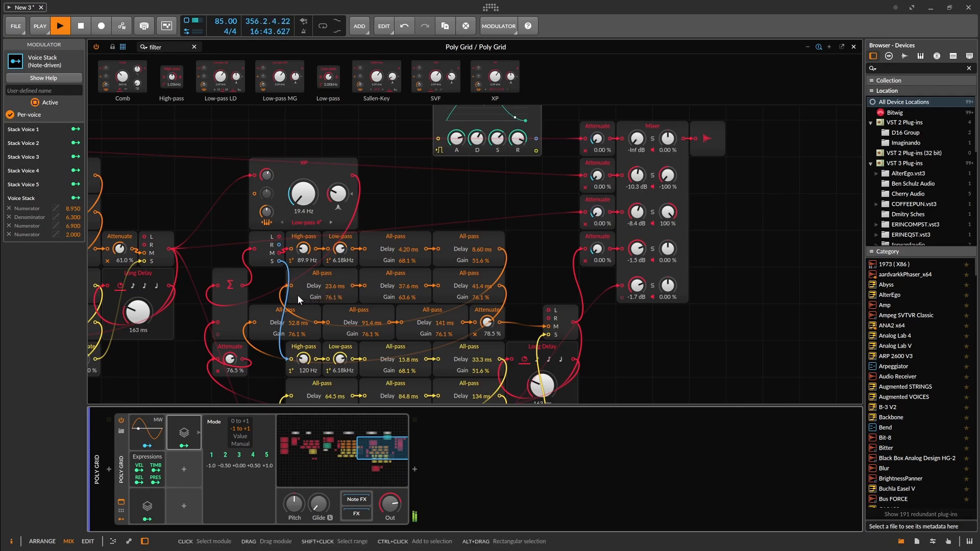
left_click_drag(356, 361, 268, 380)
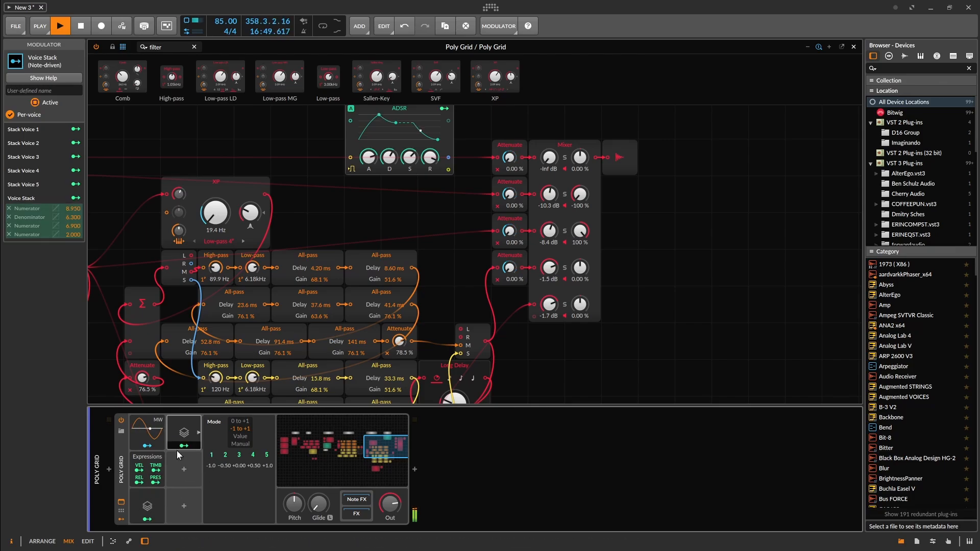
left_click(185, 468)
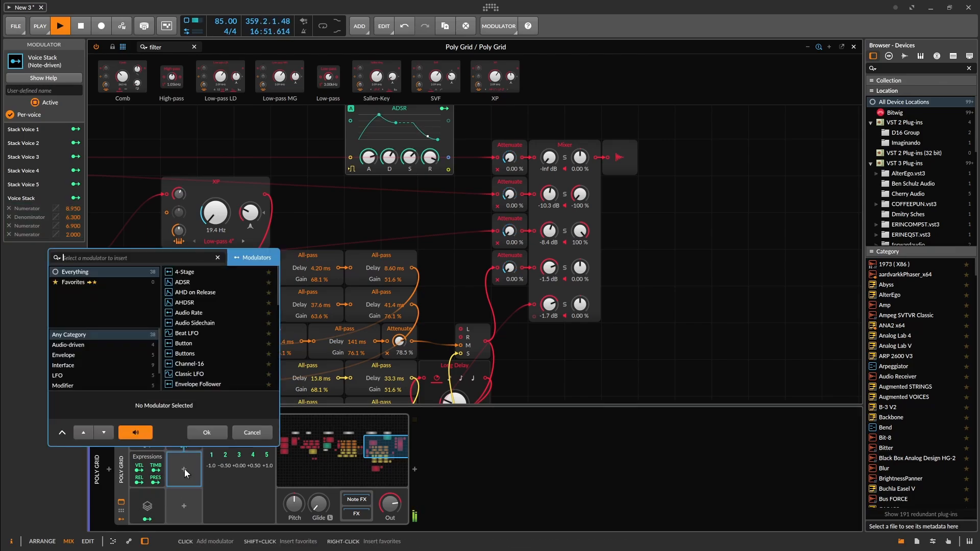
type("voicwe")
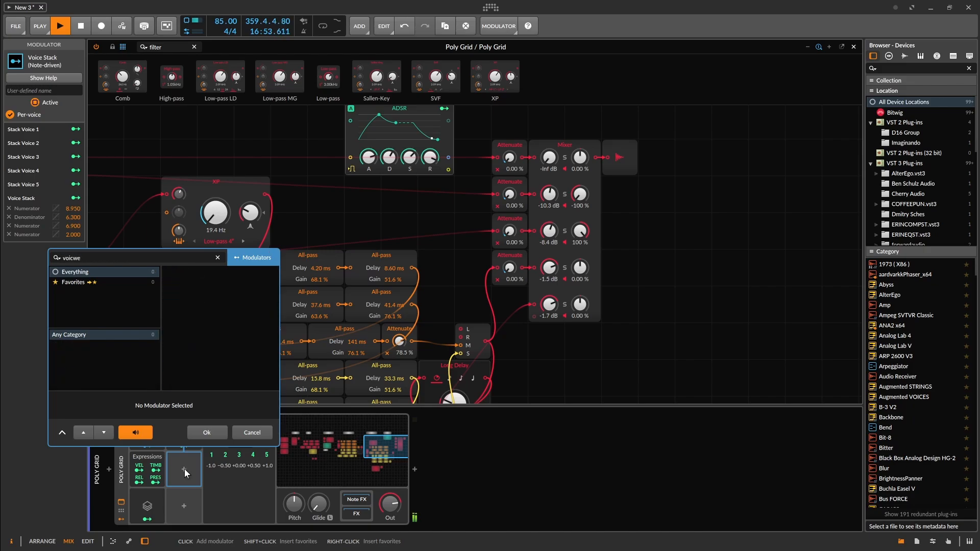
key("BackSpace")
key("BackSpace")
left_click(192, 271)
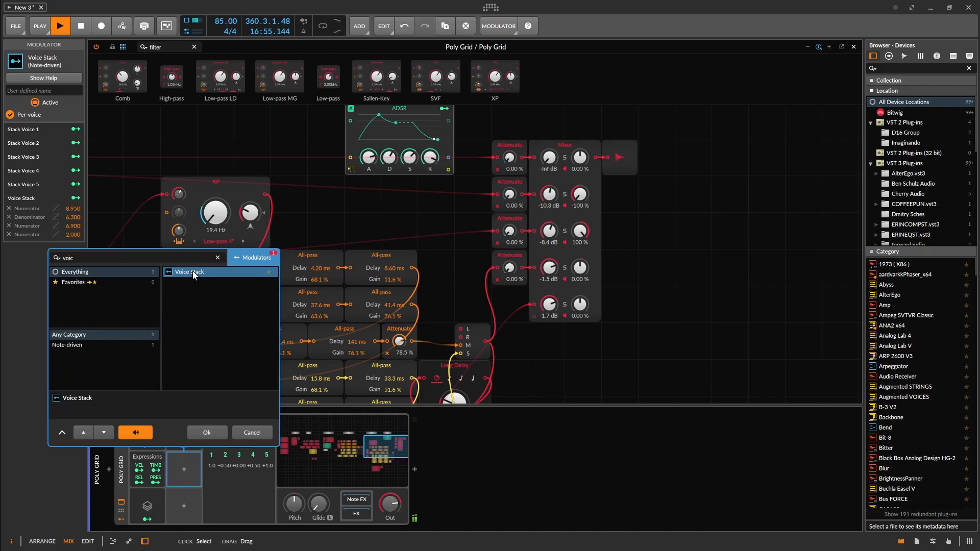
left_click(207, 433)
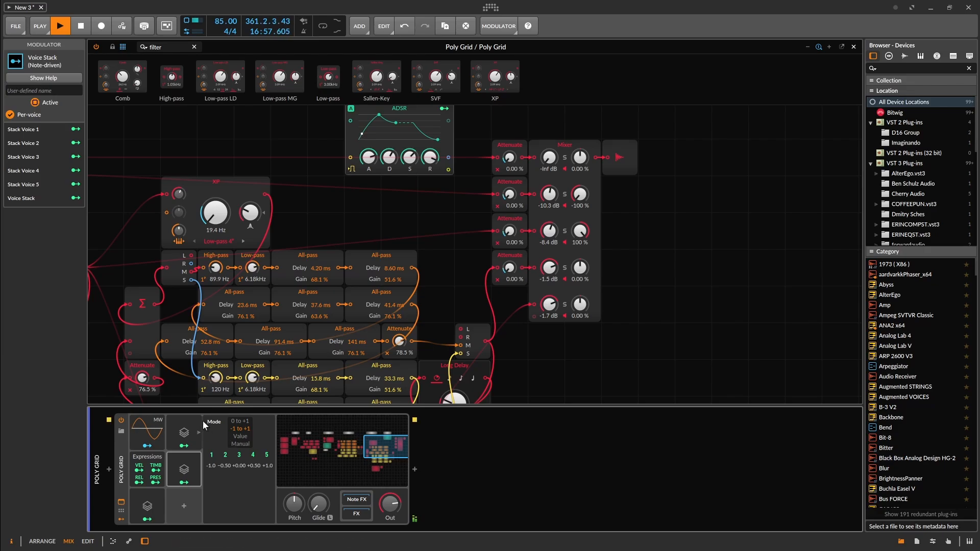
Map the third Voice Stack to the output Mixer's Pan 2 to Pan 5 with amounts 2.000, -2.00, 0.970 and -1.08.
left_click(183, 485)
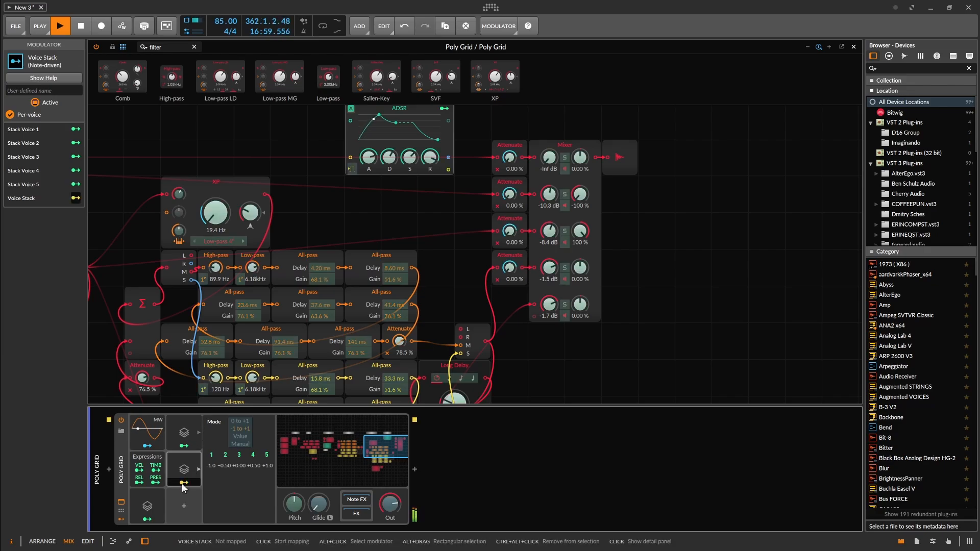
left_click_drag(581, 196, 580, 270)
left_click_drag(580, 305, 581, 329)
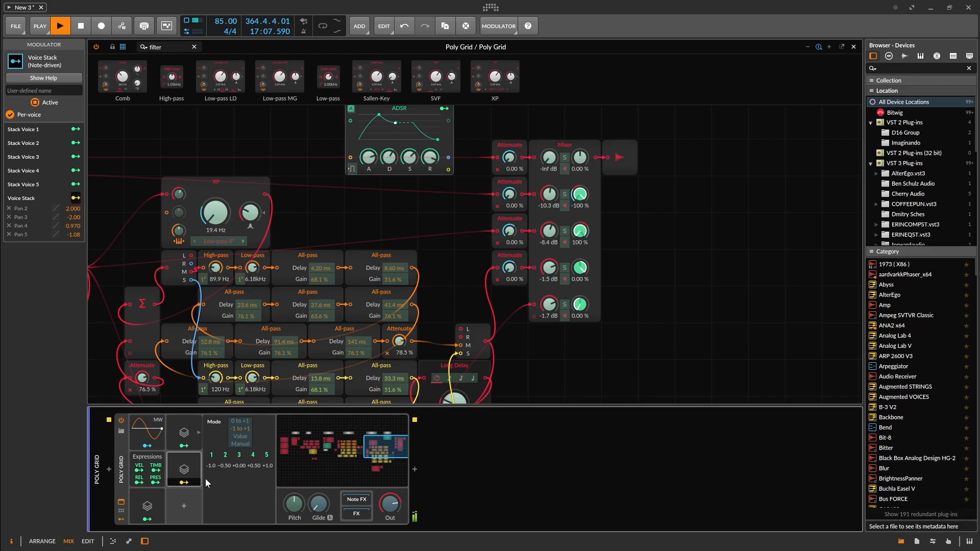
Set the third Voice Stack to Manual distribution and give voices 2 to 5 progressively rising positive amounts.
left_click(241, 444)
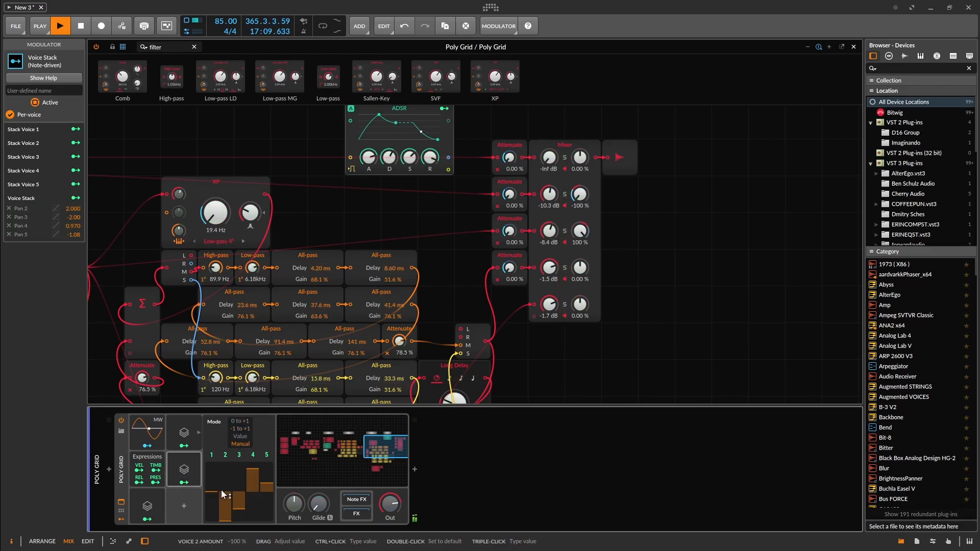
left_click(185, 440)
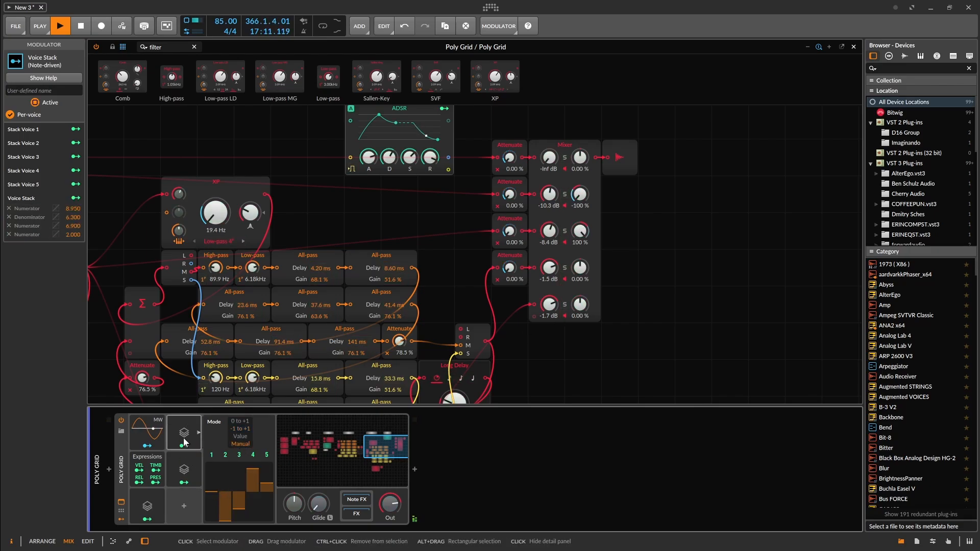
left_click(185, 471)
left_click(194, 433)
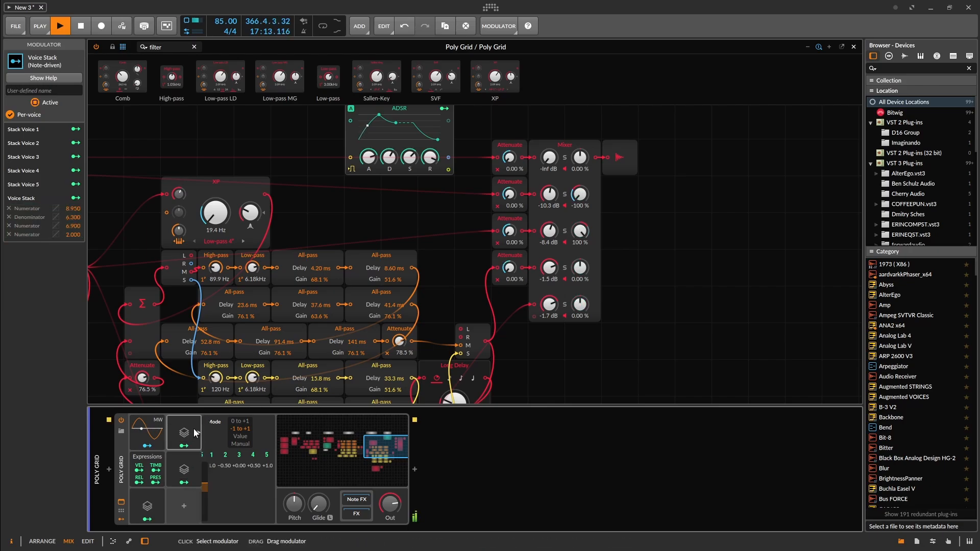
left_click(240, 431)
left_click(189, 466)
left_click(238, 445)
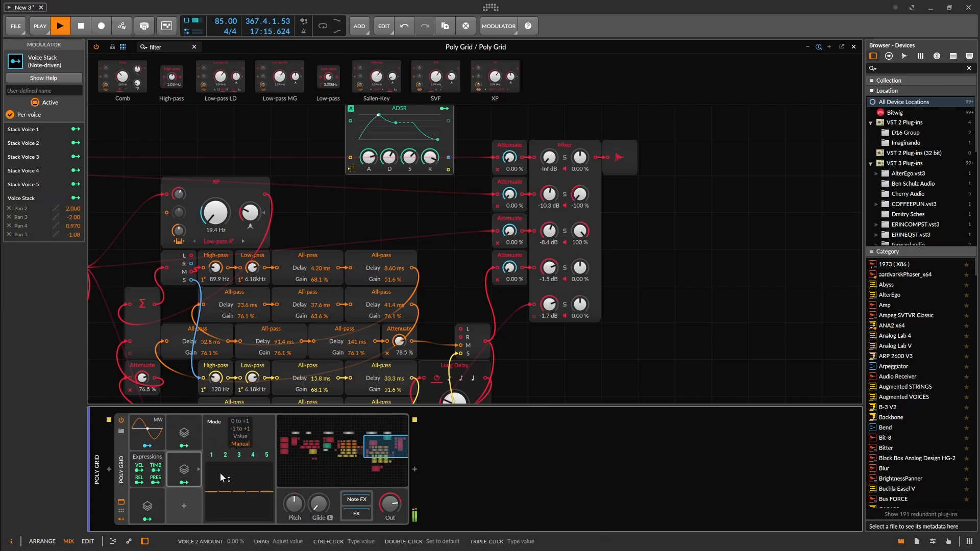
left_click_drag(224, 491, 224, 483)
left_click_drag(239, 490, 267, 465)
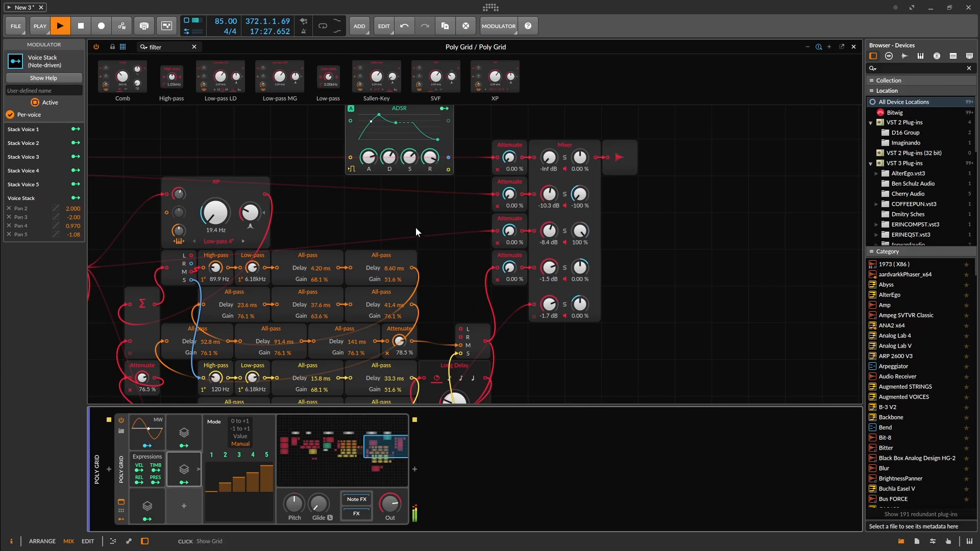
Lower voice 5's manual amount in the first Voice Stack to slightly below zero.
left_click_drag(343, 224, 761, 92)
left_click_drag(392, 290, 580, 294)
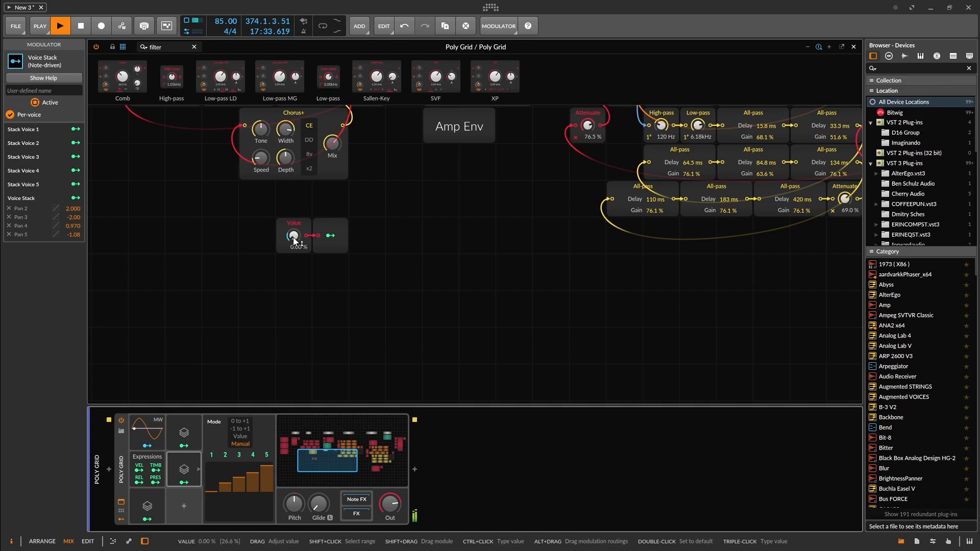
left_click_drag(293, 236, 294, 214)
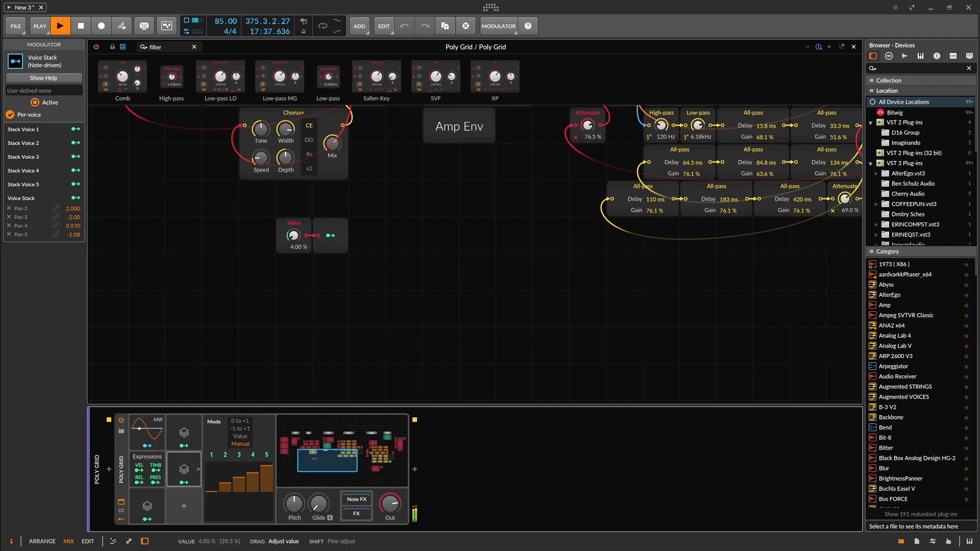
left_click(163, 506)
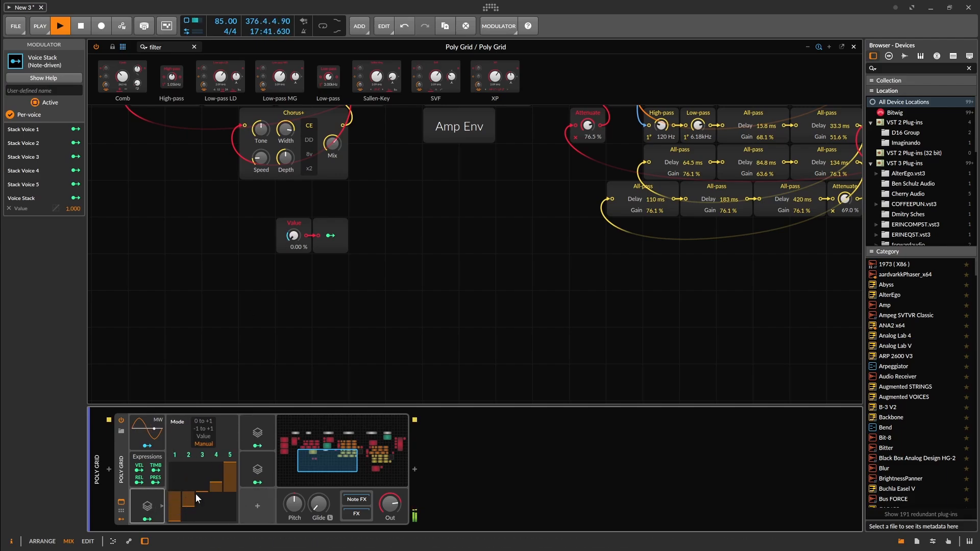
mouse_move(220, 488)
left_mouse_down()
mouse_move(231, 475)
mouse_move(230, 494)
left_mouse_up()
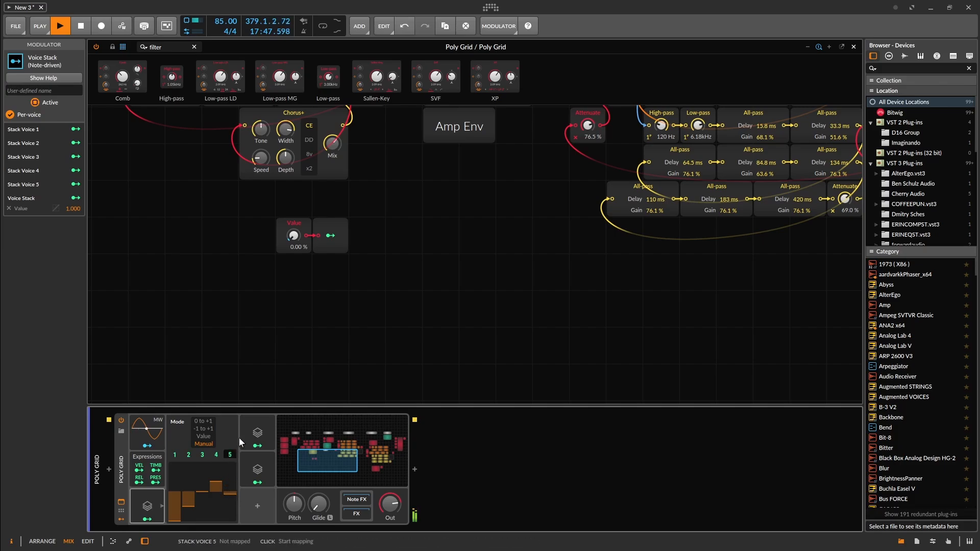
Try sweeping the Value module by hand, through 34.0 % and up to 50.5 %.
left_click_drag(293, 235, 293, 230)
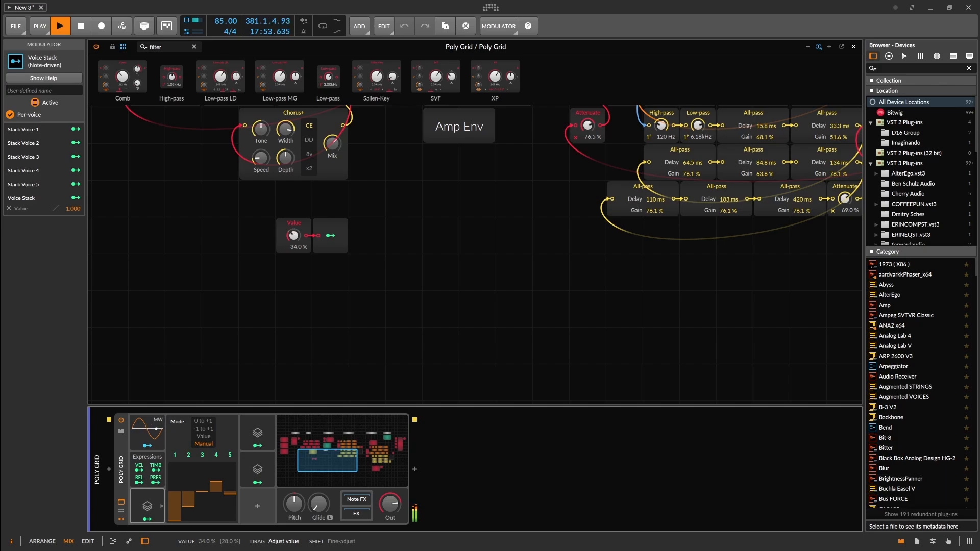
left_click_drag(293, 236, 293, 220)
left_click_drag(294, 235, 294, 243)
left_click_drag(239, 207, 614, 373)
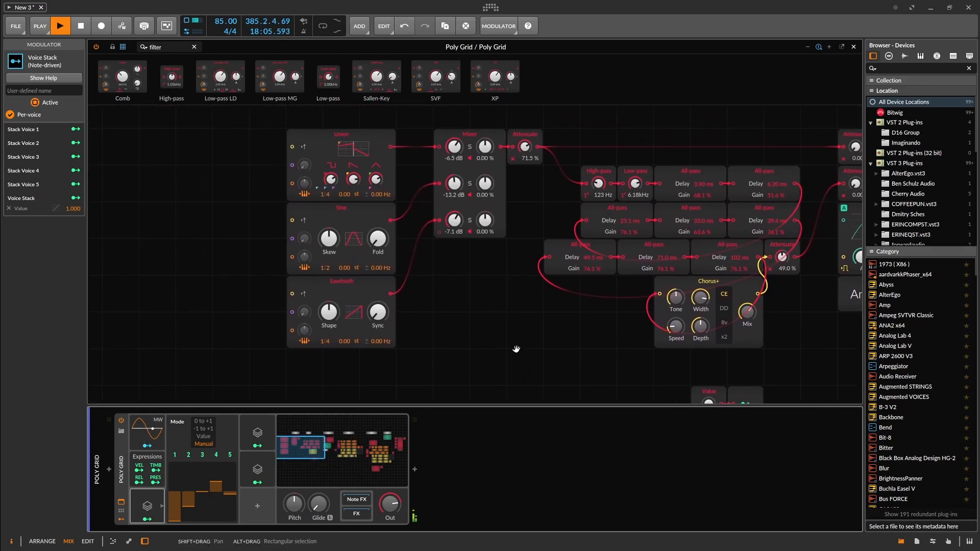
left_click_drag(519, 343, 193, 190)
left_click_drag(493, 289, 447, 351)
mouse_move(359, 313)
left_mouse_down()
mouse_move(359, 291)
mouse_move(355, 319)
left_mouse_up()
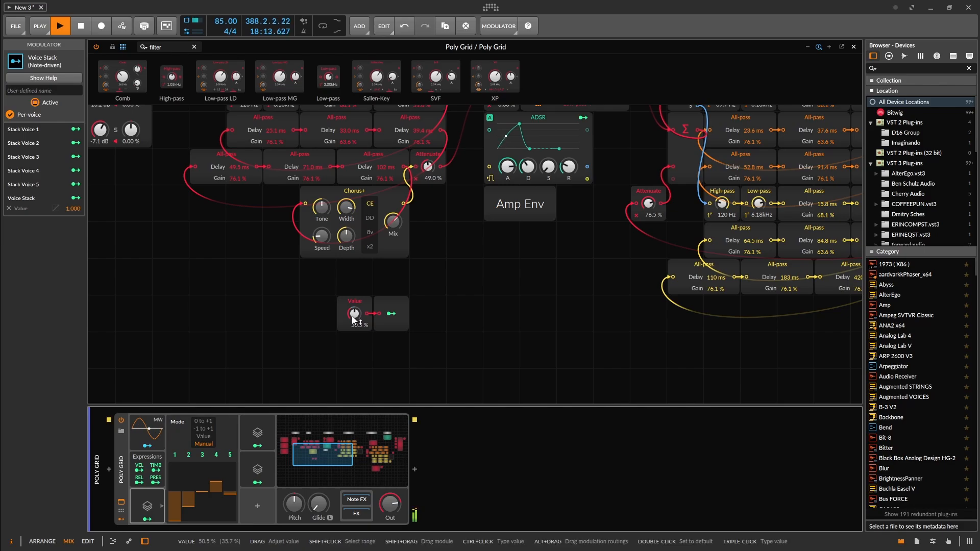
Add an ADSR envelope modulator to the Poly Grid.
left_click(259, 504)
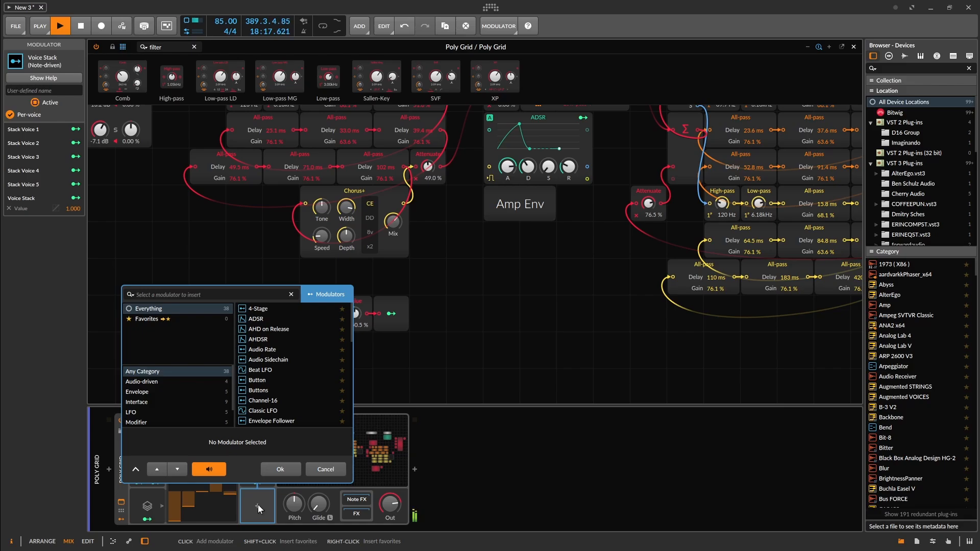
type("ads")
left_click(258, 311)
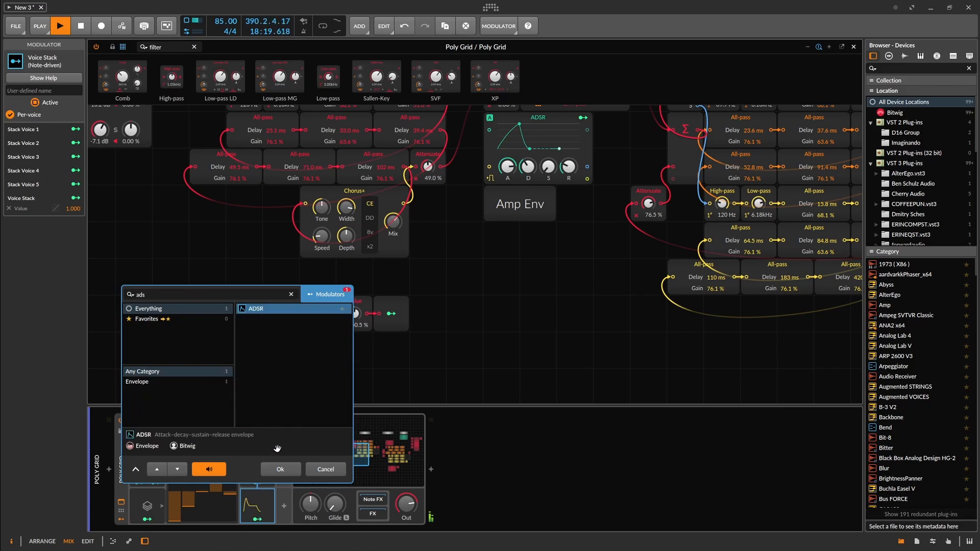
left_click(268, 471)
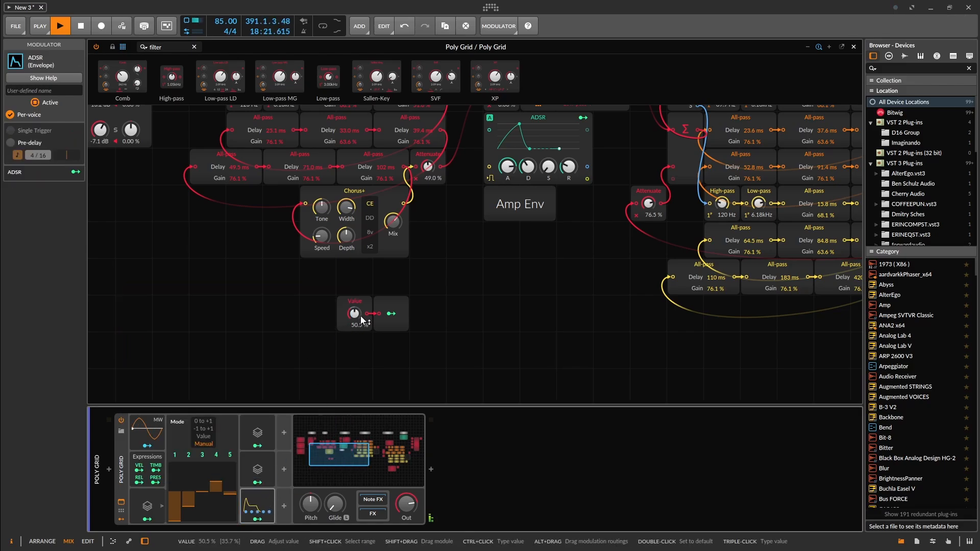
Reset the Value module to 0.00 % and modulate it from the new ADSR by 0.835.
left_click_drag(359, 315, 359, 383)
left_click(258, 519)
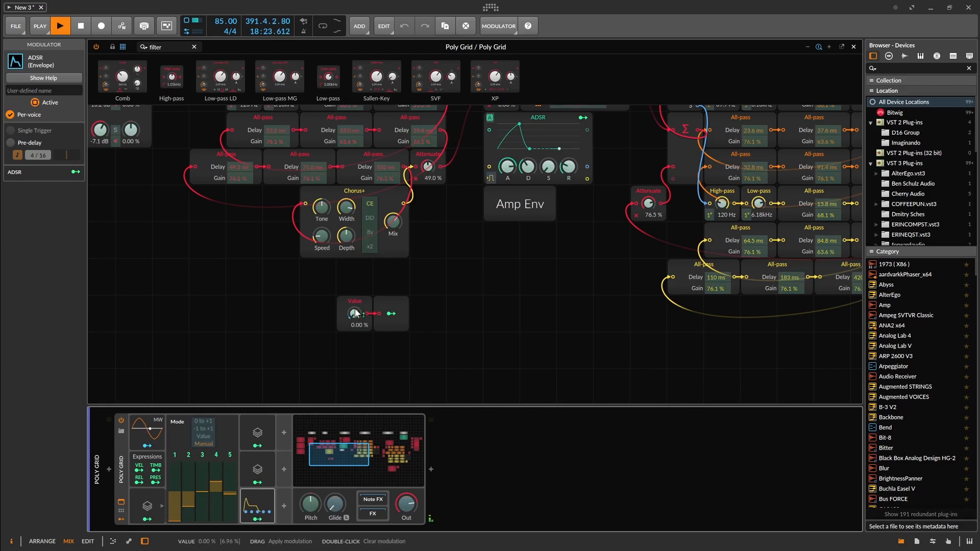
left_click_drag(354, 314, 355, 245)
left_click(257, 519)
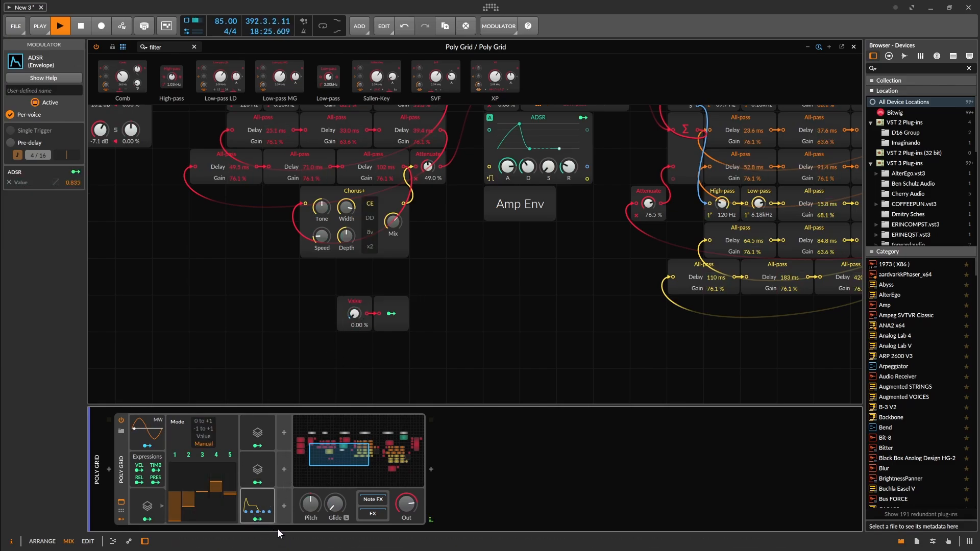
Lengthen the ADSR modulator's attack, set its decay to 70.0 %, and try per-voice mode off before restoring it.
left_click(259, 507)
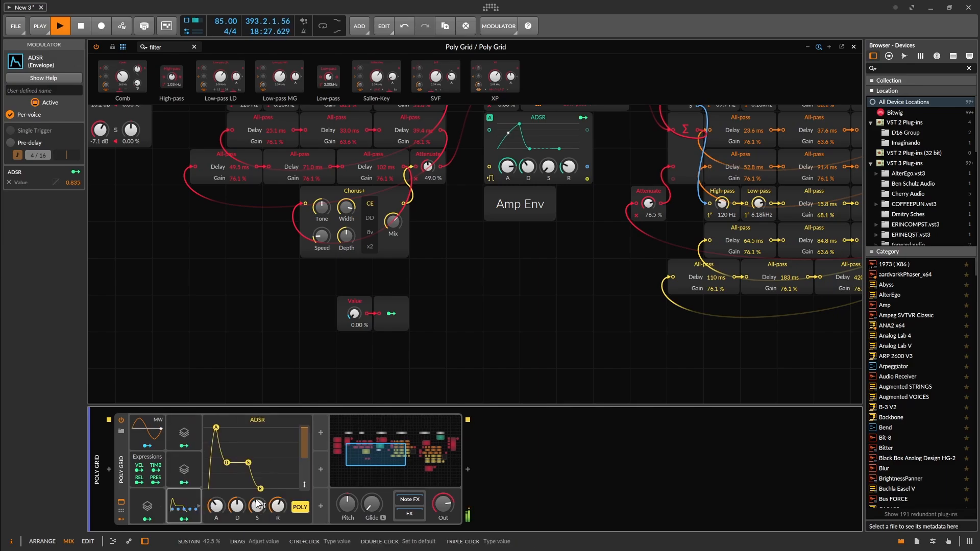
left_click_drag(216, 505, 216, 498)
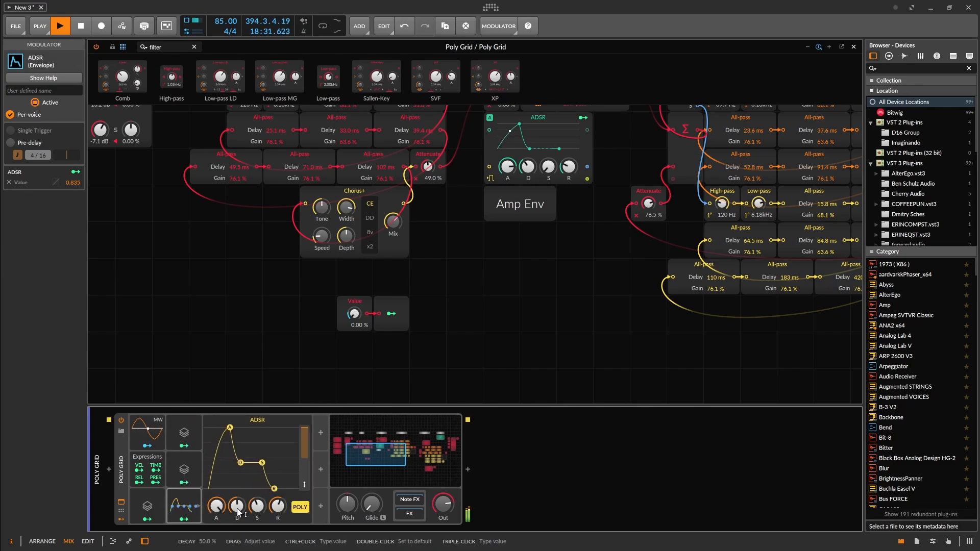
left_click_drag(237, 512, 238, 507)
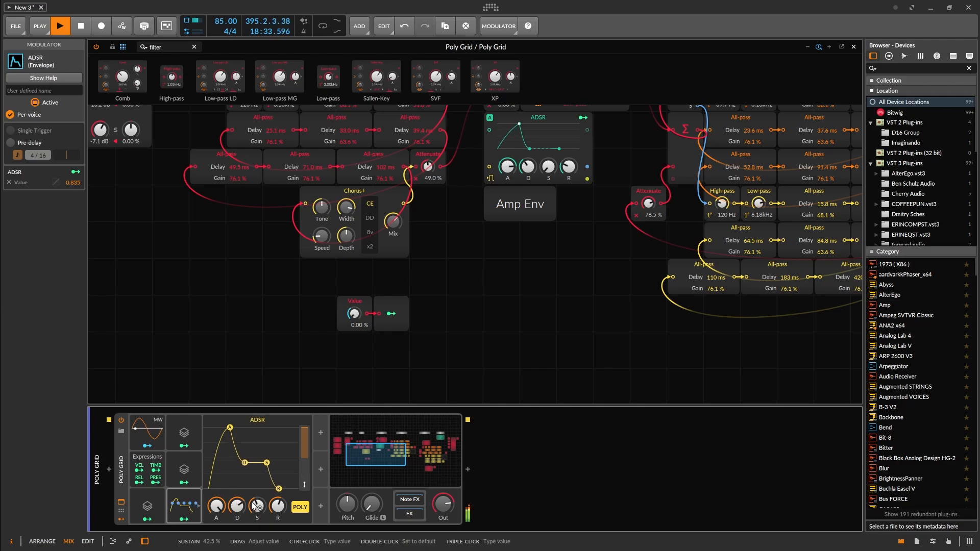
left_click(301, 508)
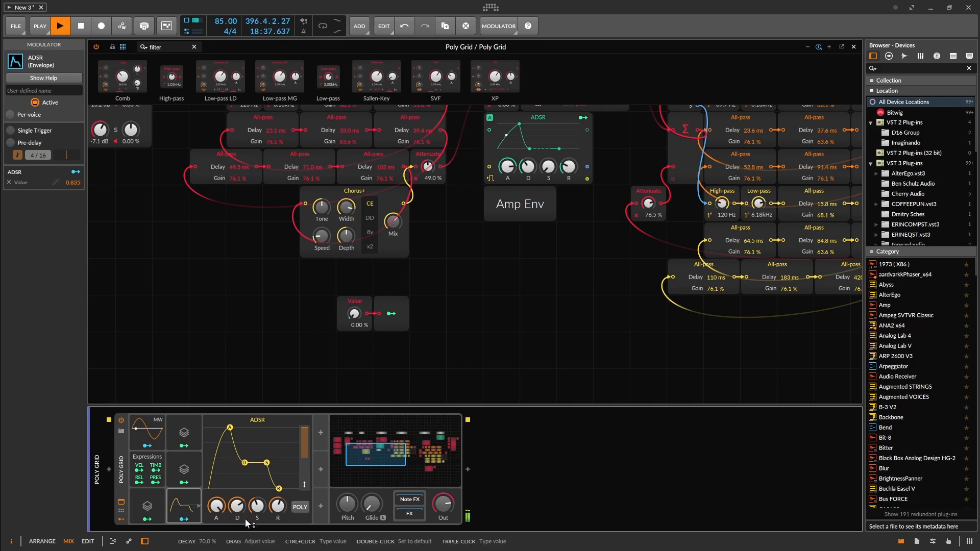
left_click(306, 508)
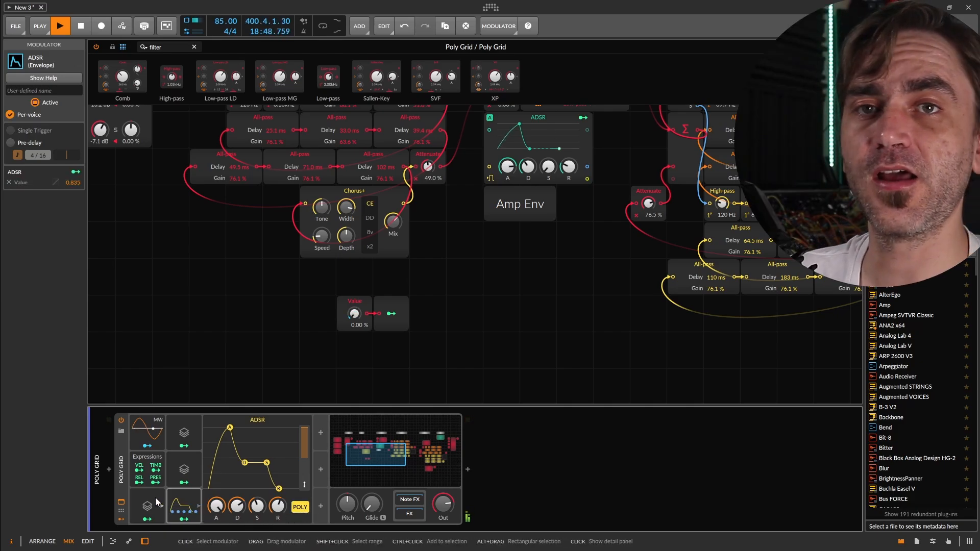
Compare the routings of the Voice Stack driving the Value module, the panning Voice Stack and the ADSR modulator.
left_click(148, 506)
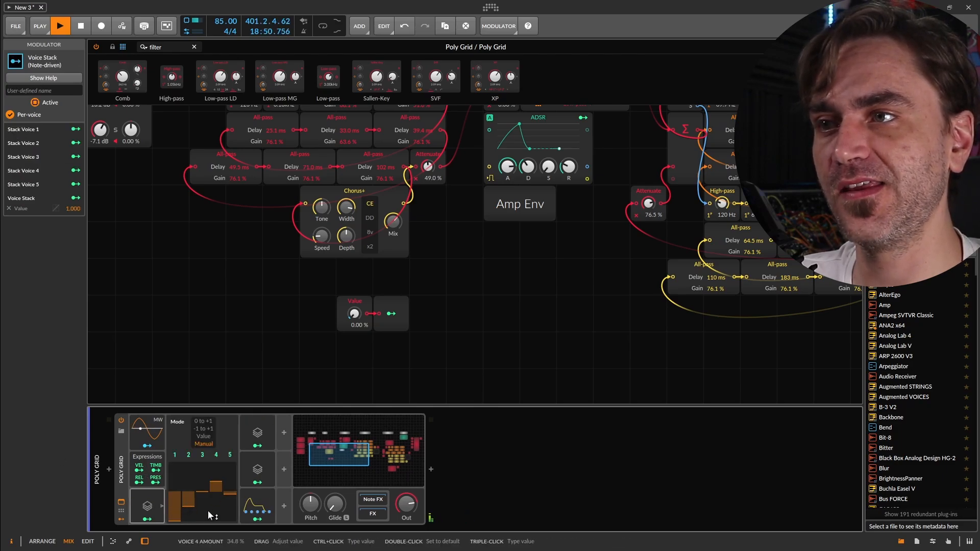
left_click(258, 506)
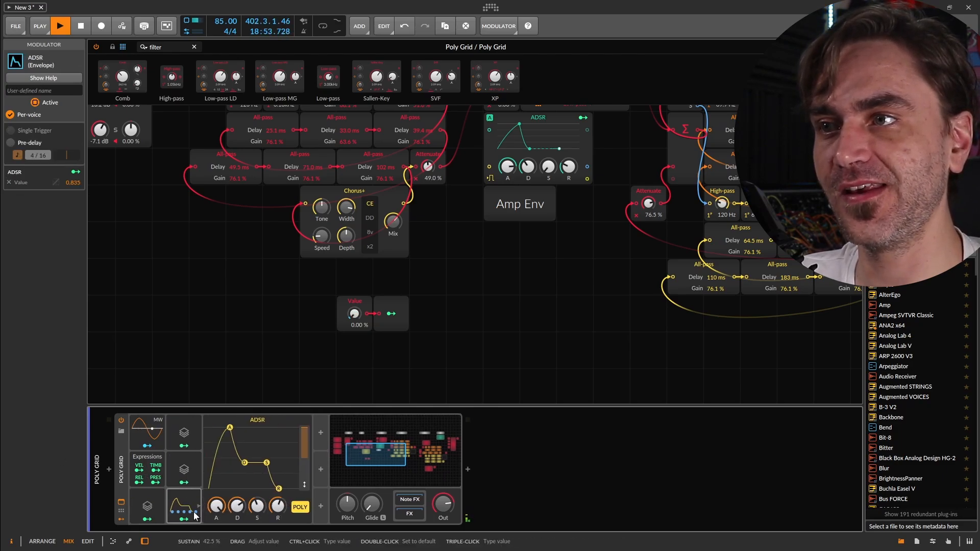
left_click(148, 505)
left_click(147, 519)
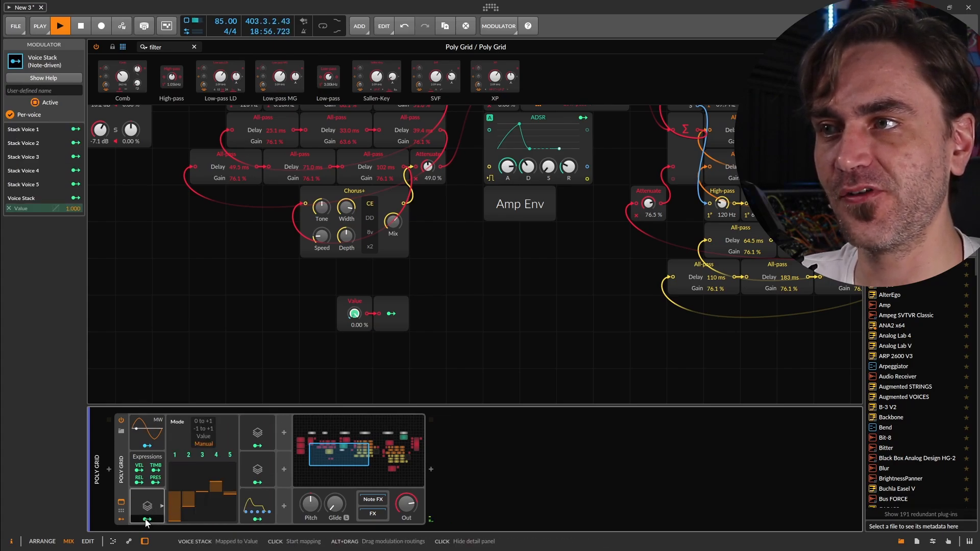
left_click(147, 520)
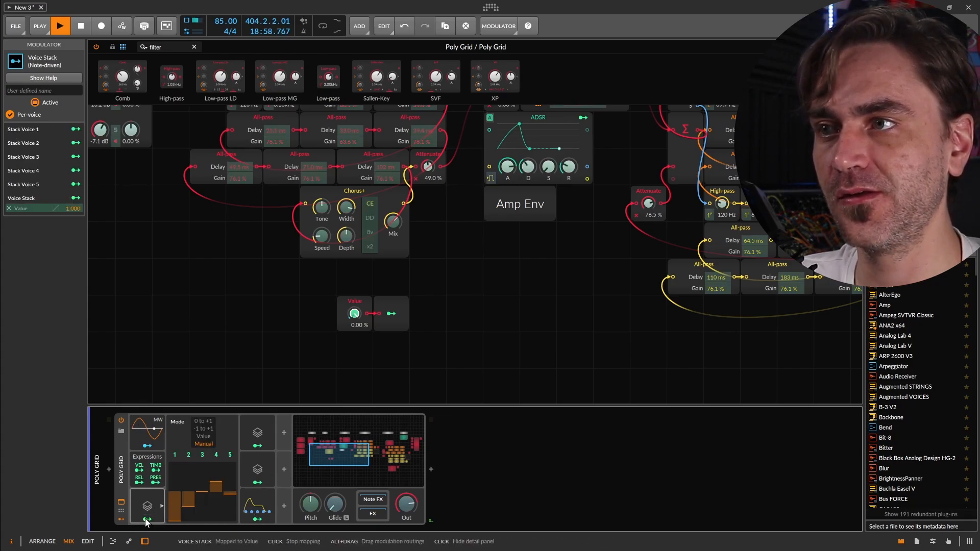
left_click(250, 502)
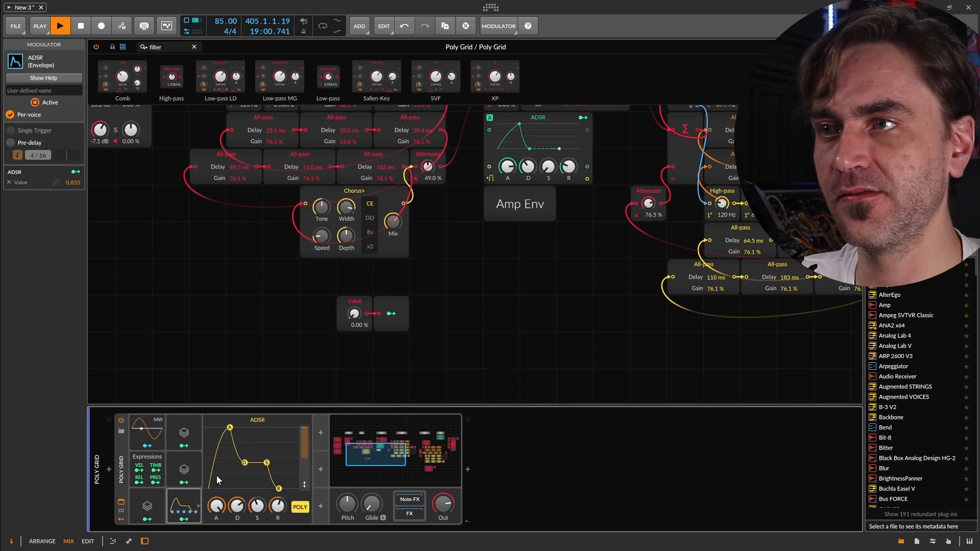
left_click(175, 471)
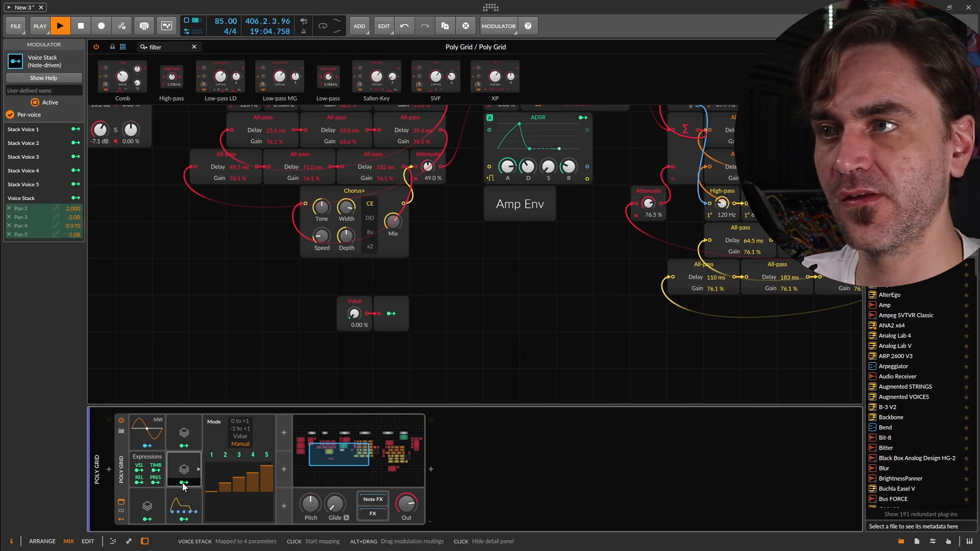
left_click(183, 503)
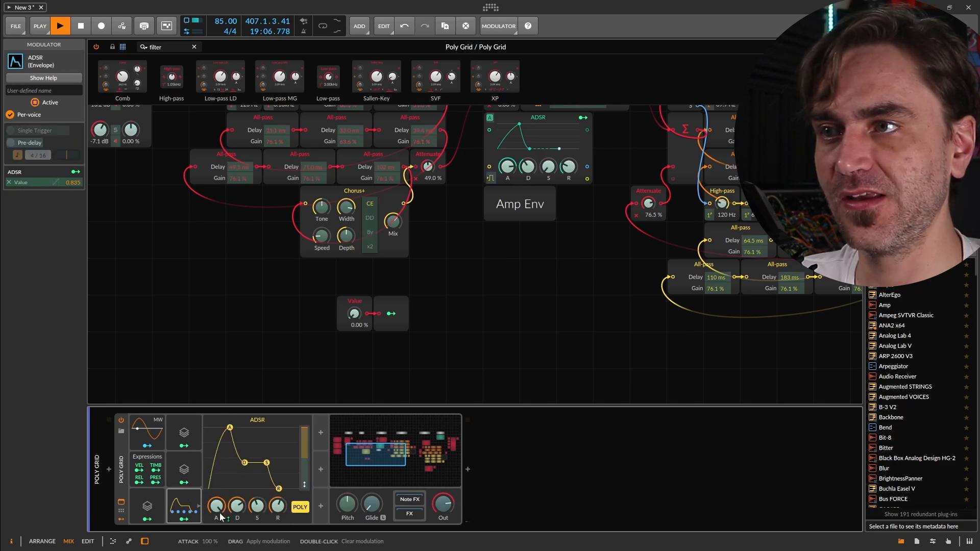
left_click_drag(220, 517, 257, 500)
left_click(178, 484)
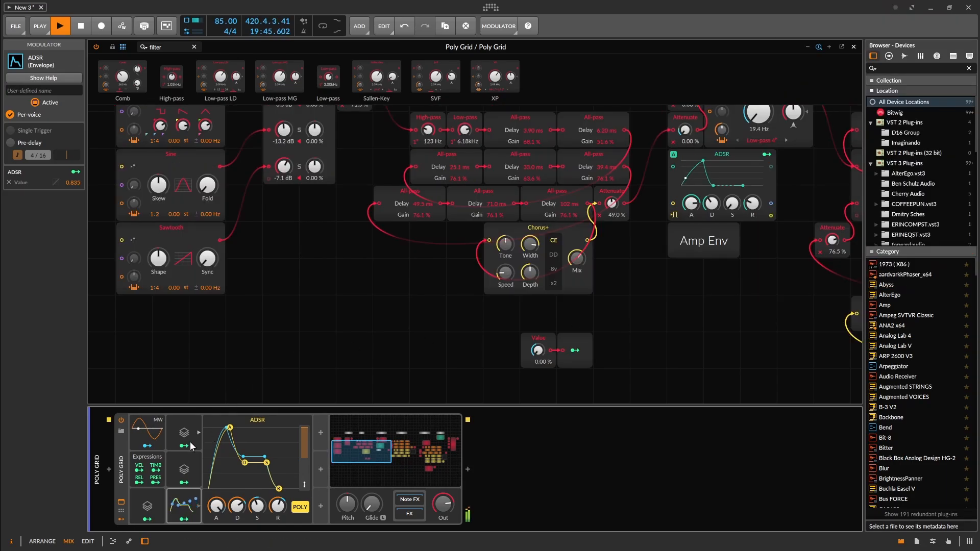
Map the Voice Stack driving the Value module to the first big reverb's bottom-row All-pass delay times by 0.068, 0.221 and 0.253.
left_click(147, 506)
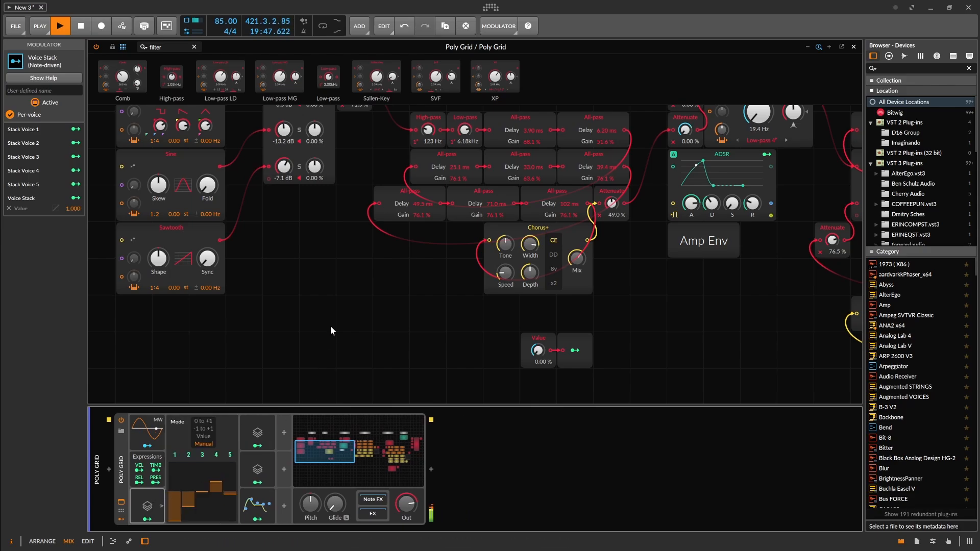
left_click_drag(321, 333, 117, 342)
left_click_drag(482, 377, 165, 340)
left_click(147, 519)
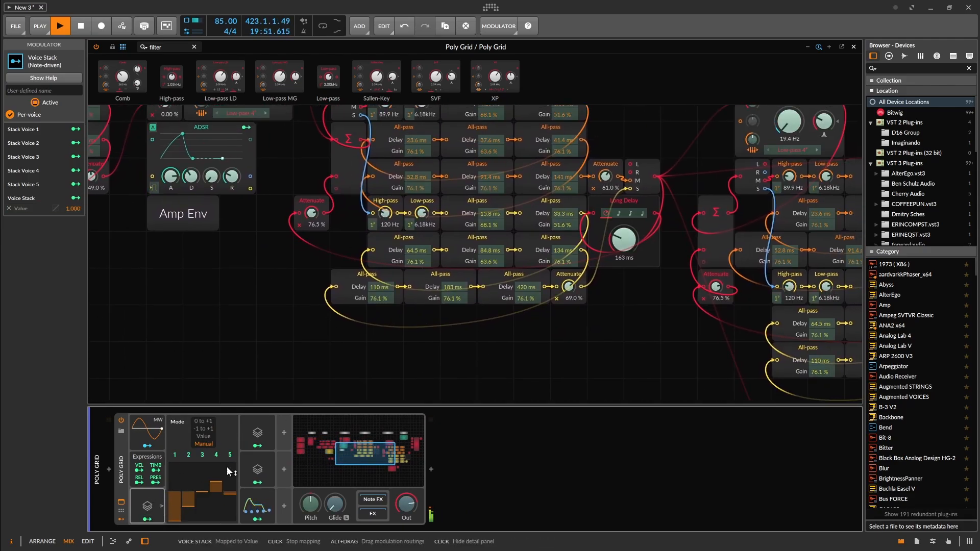
left_click_drag(526, 287, 526, 281)
left_click_drag(452, 287, 452, 279)
left_click_drag(380, 288, 381, 284)
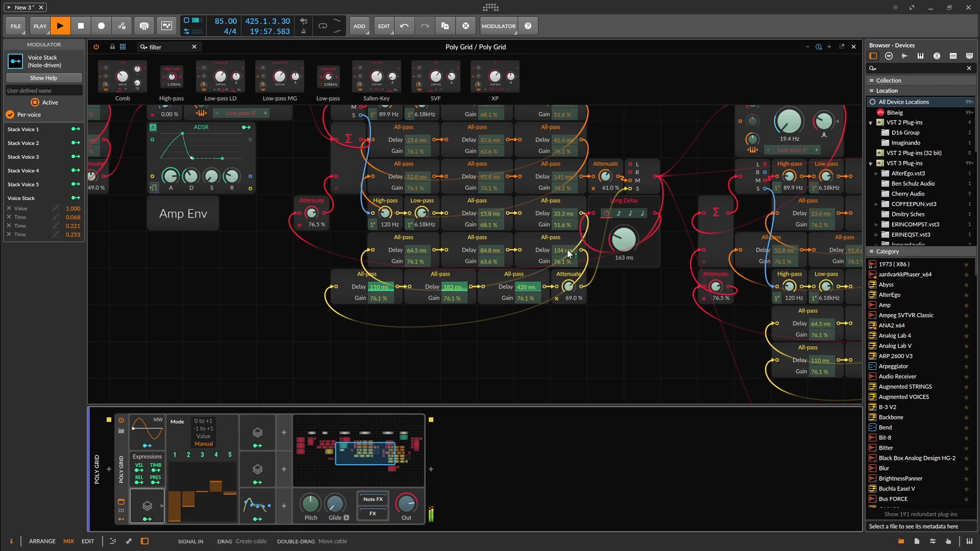
Map the same Voice Stack to the delay times of the five remaining yellow All-passes by 0.123, 0.048, 0.132, 0.126 and 0.214.
left_click_drag(562, 251, 562, 246)
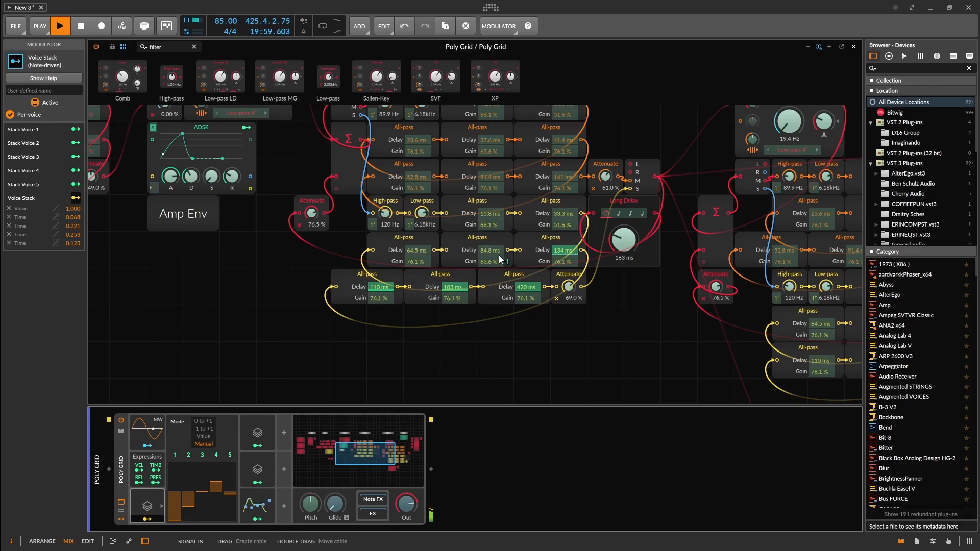
left_click_drag(490, 252, 490, 248)
left_click_drag(409, 250, 409, 247)
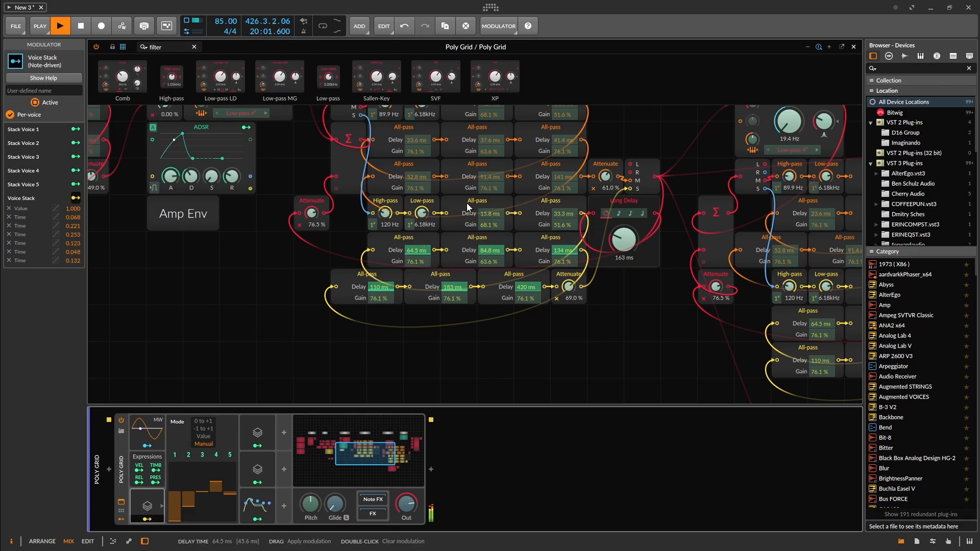
left_click_drag(565, 209, 564, 204)
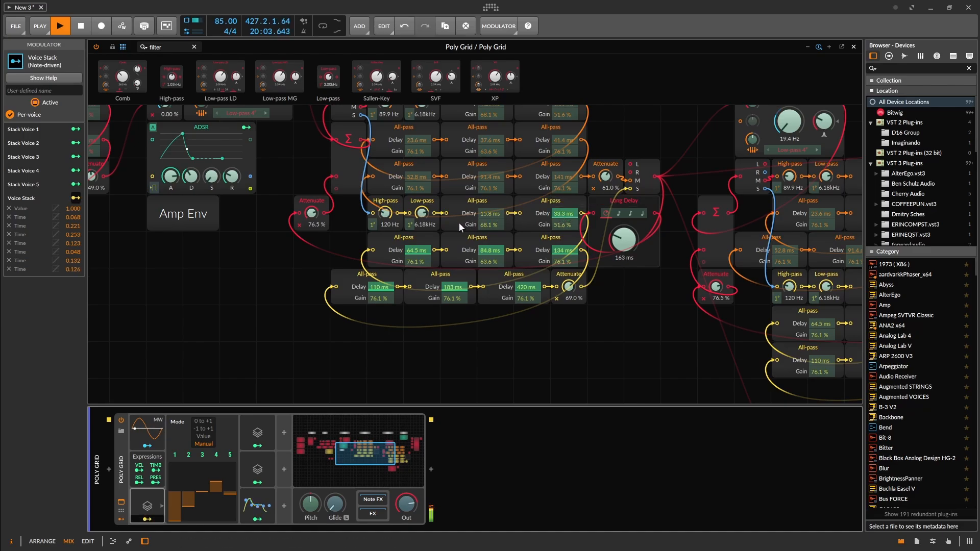
left_click_drag(504, 214, 504, 211)
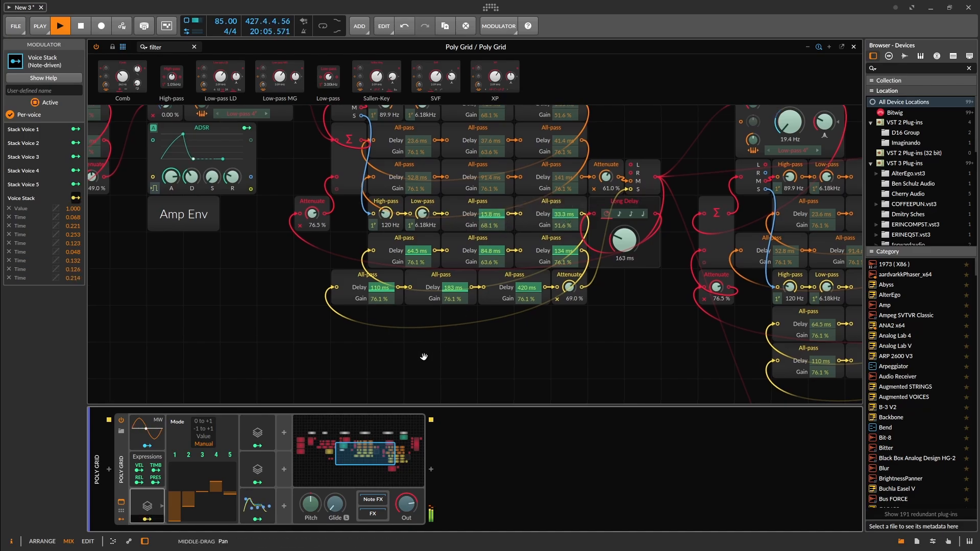
left_click_drag(379, 434, 373, 402)
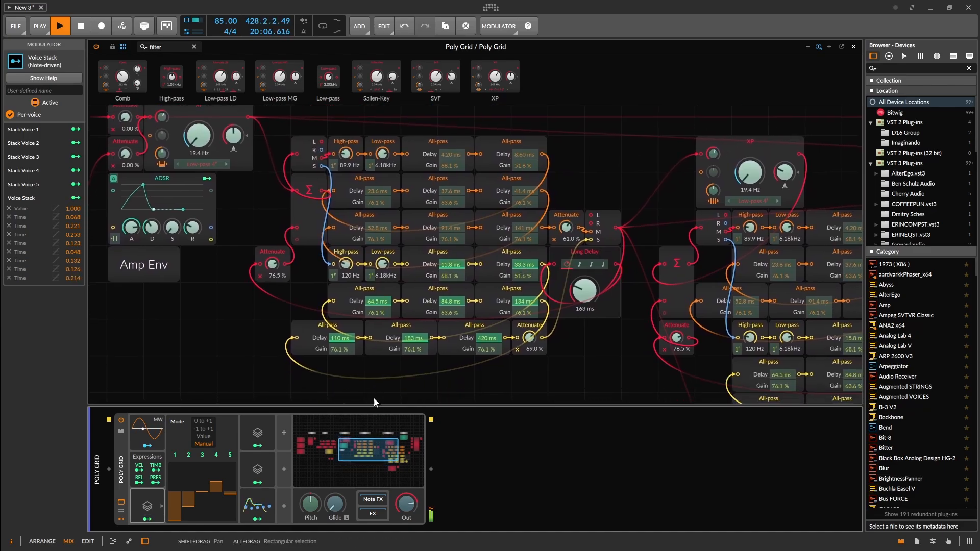
left_click(147, 519)
Map the -1 to +1 Voice Stack to the third orange row's All-pass delay times by 0.185, 0.088 and 0.262.
left_click(257, 434)
left_click(182, 446)
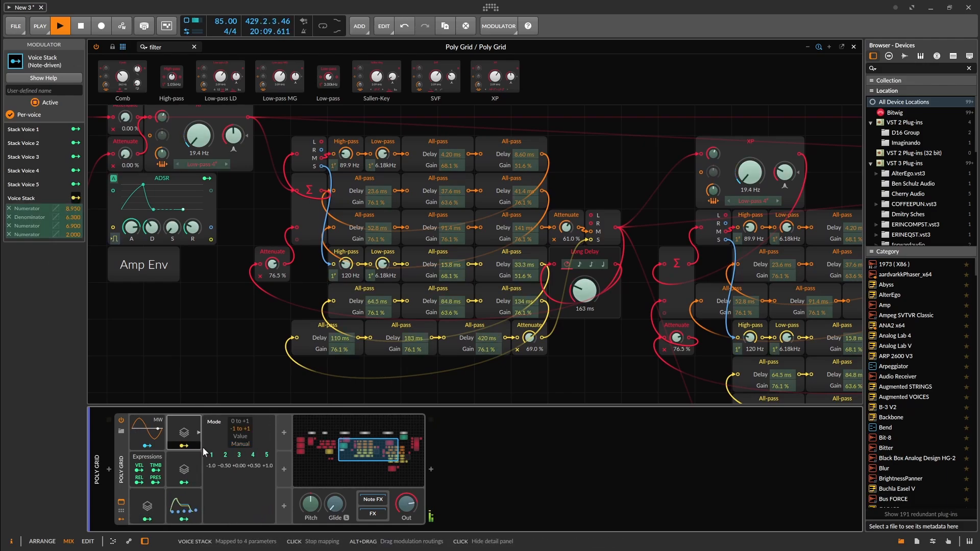
left_click_drag(384, 231, 383, 208)
left_click_drag(459, 226, 459, 213)
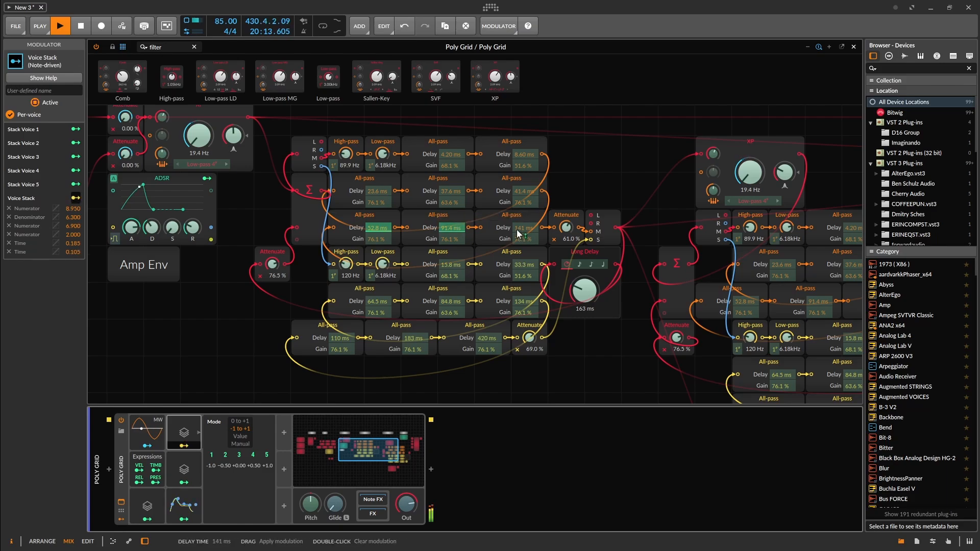
left_click_drag(521, 228, 522, 214)
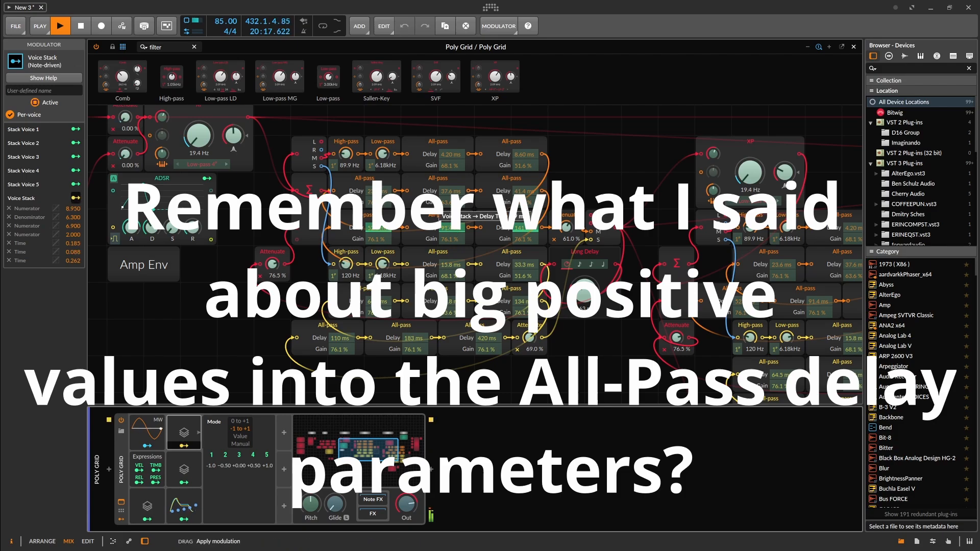
Map the same Voice Stack to the middle orange All-pass delay times by 0.030, 0.023 and 0.009, and the top row's by 0.019 and 0.024.
left_click_drag(379, 191, 379, 182)
left_click_drag(452, 191, 453, 184)
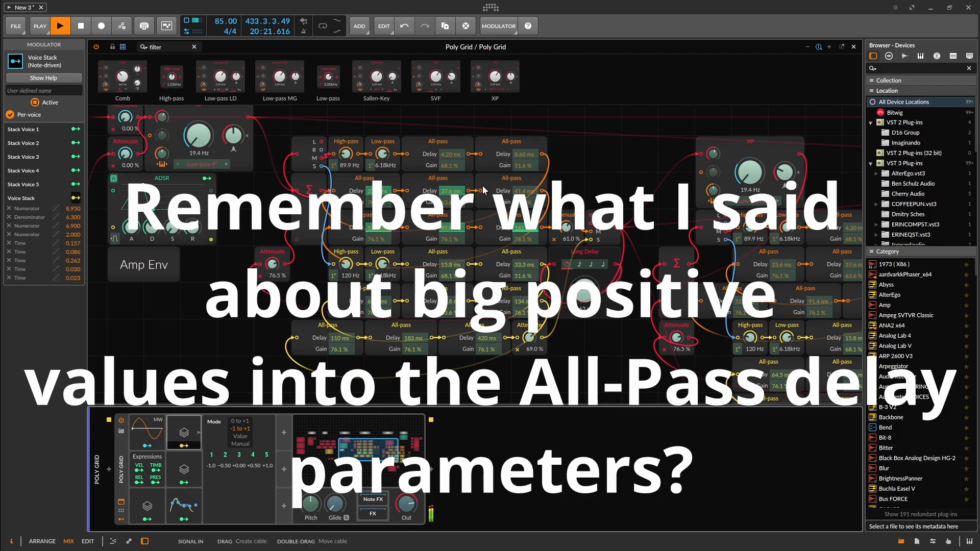
left_click_drag(527, 192, 526, 190)
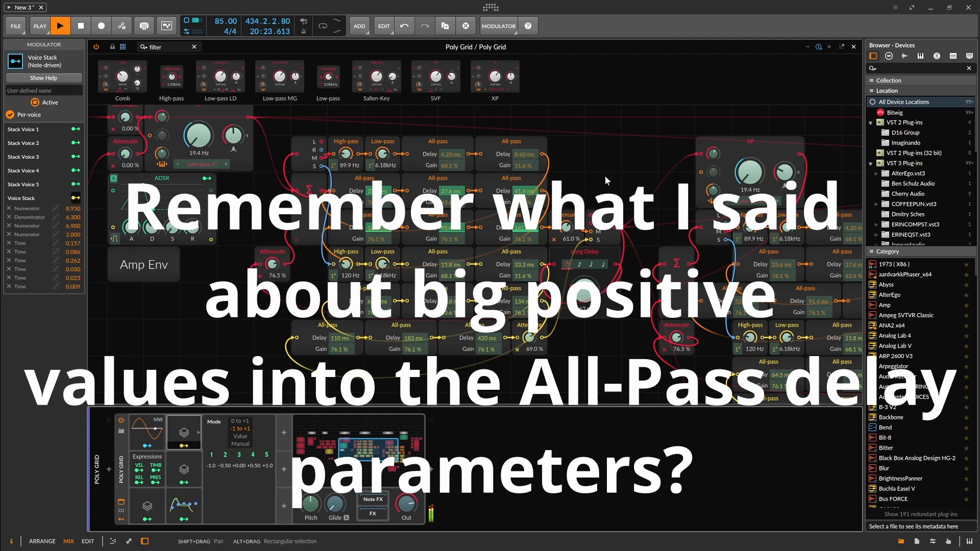
left_click_drag(605, 175, 672, 235)
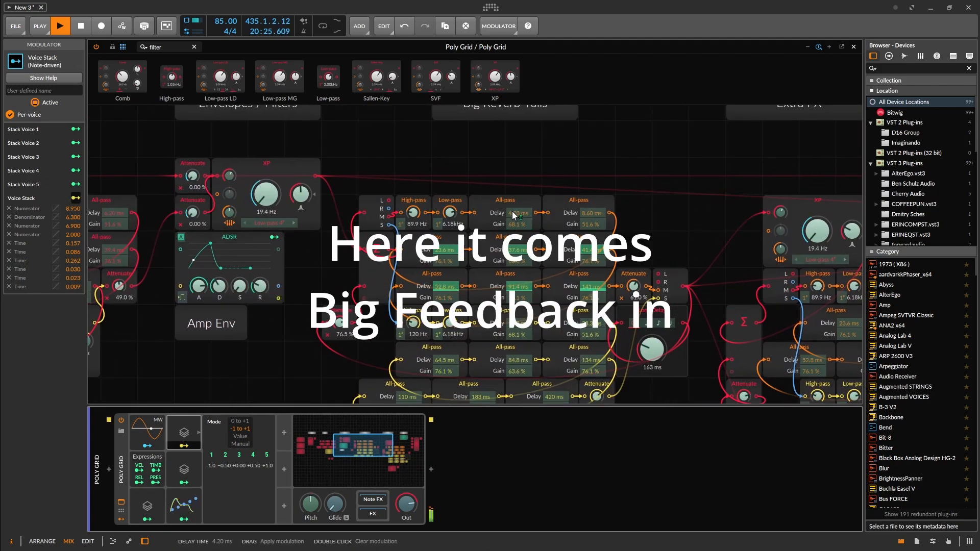
left_click_drag(518, 214, 575, 213)
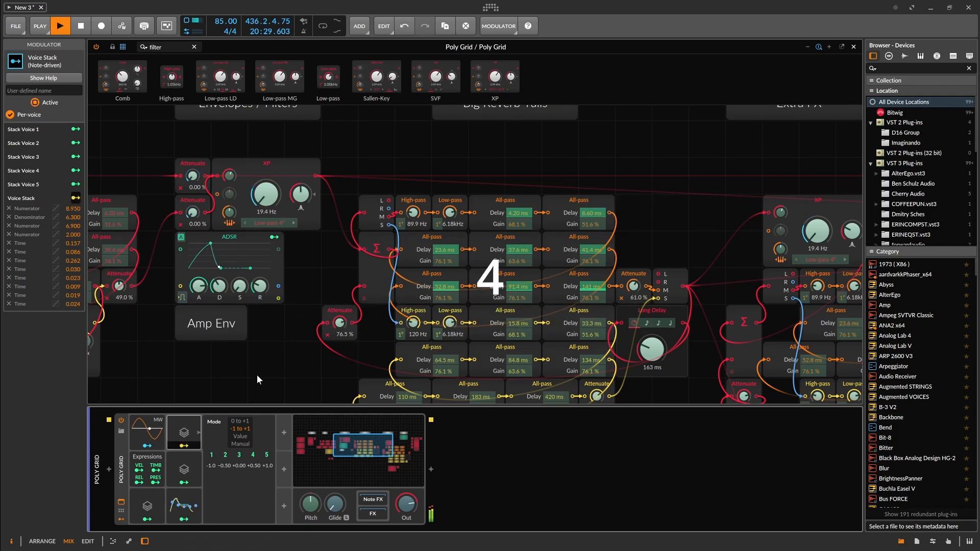
left_click_drag(257, 375, 601, 330)
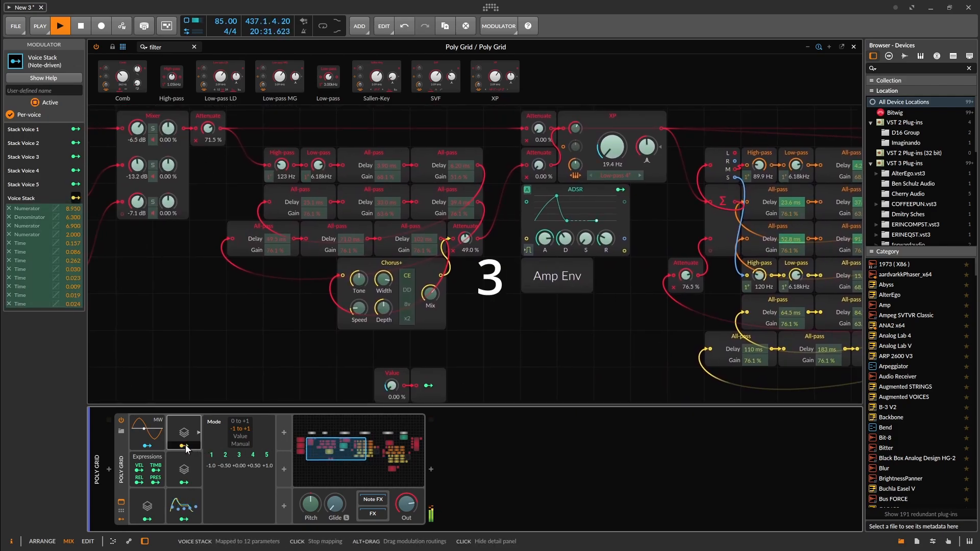
Set the output Mixer's second channel level to -4.8 dB and its third channel level to -1.3 dB.
left_click_drag(461, 308, 499, 328)
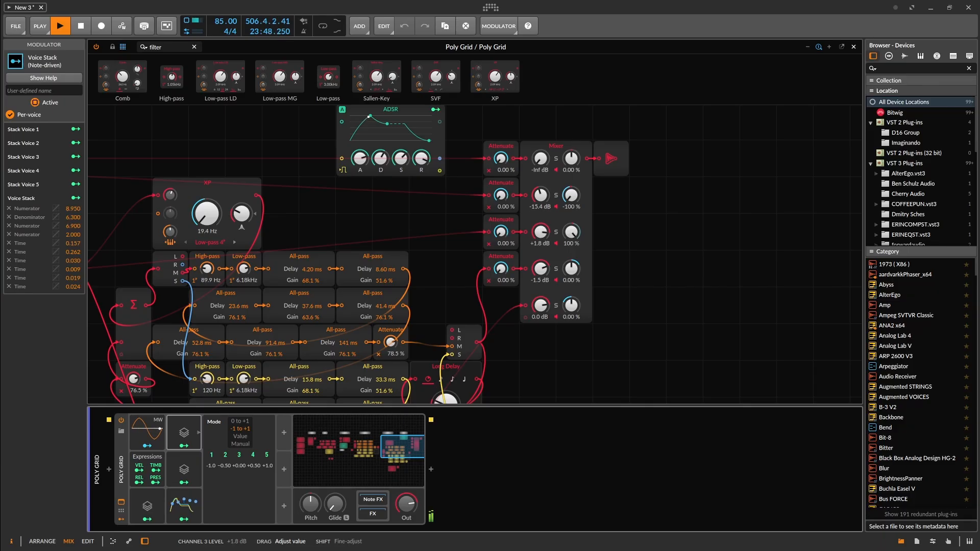
left_click_drag(542, 232, 543, 235)
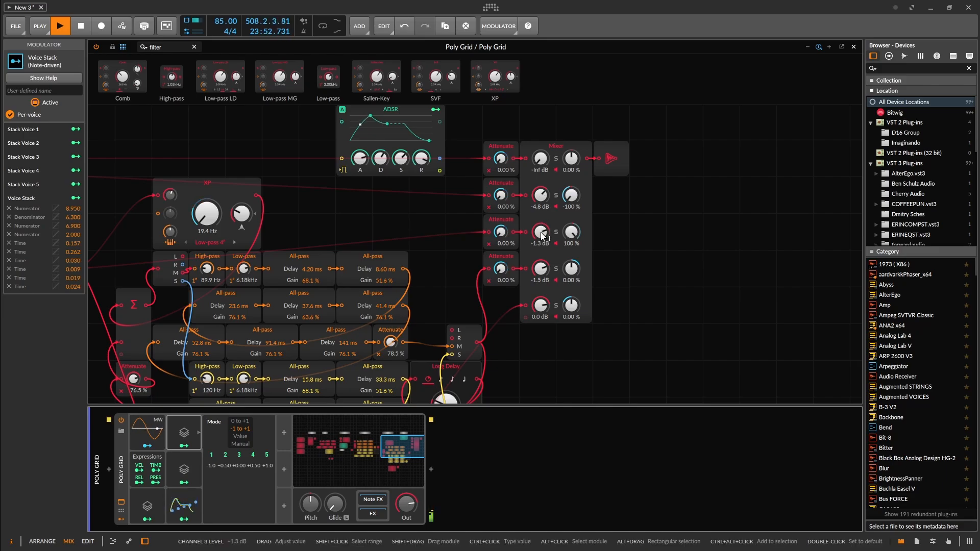
Review the patch from the output Mixer and Mod Delay back through both big reverbs to the Chorus+ and Value modules.
left_click_drag(578, 357, 818, 230)
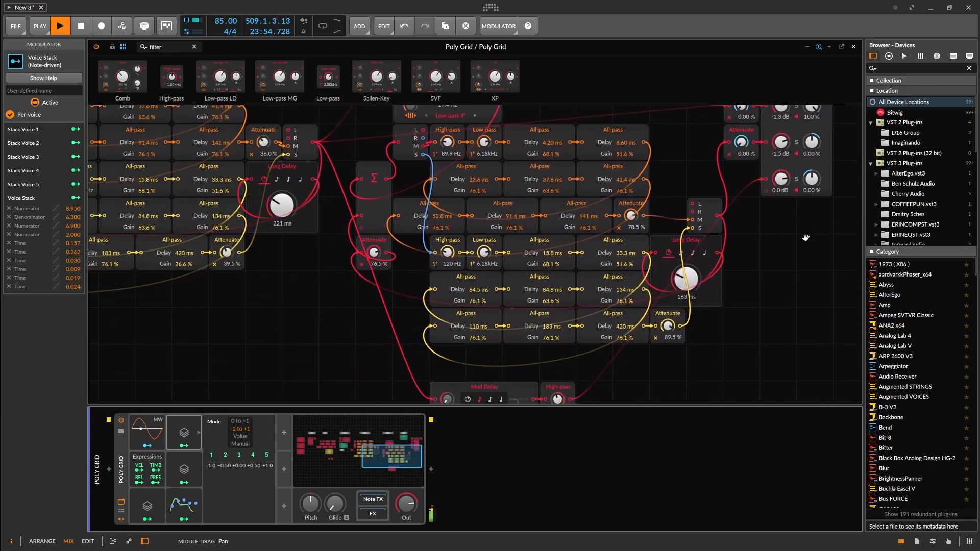
left_click_drag(734, 337, 676, 255)
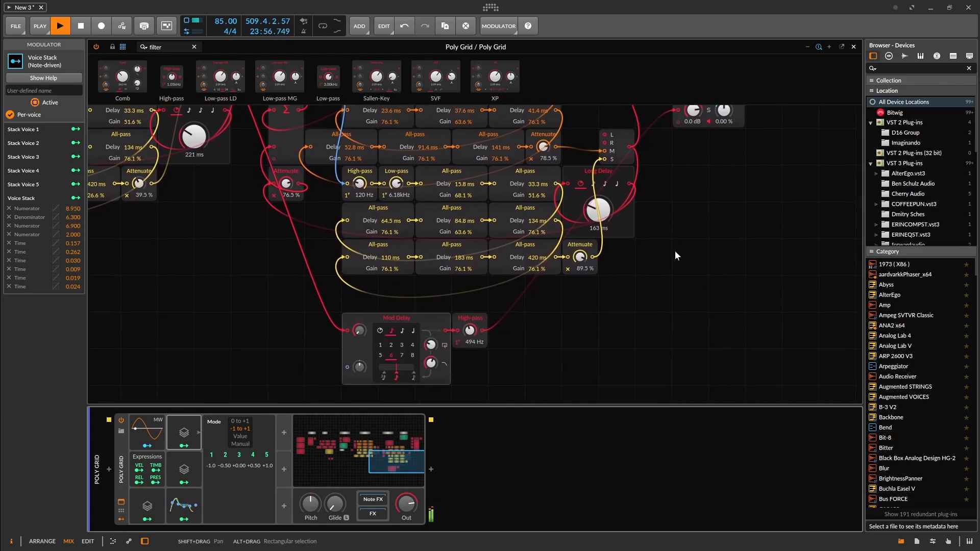
scroll(685, 277, "up", 3)
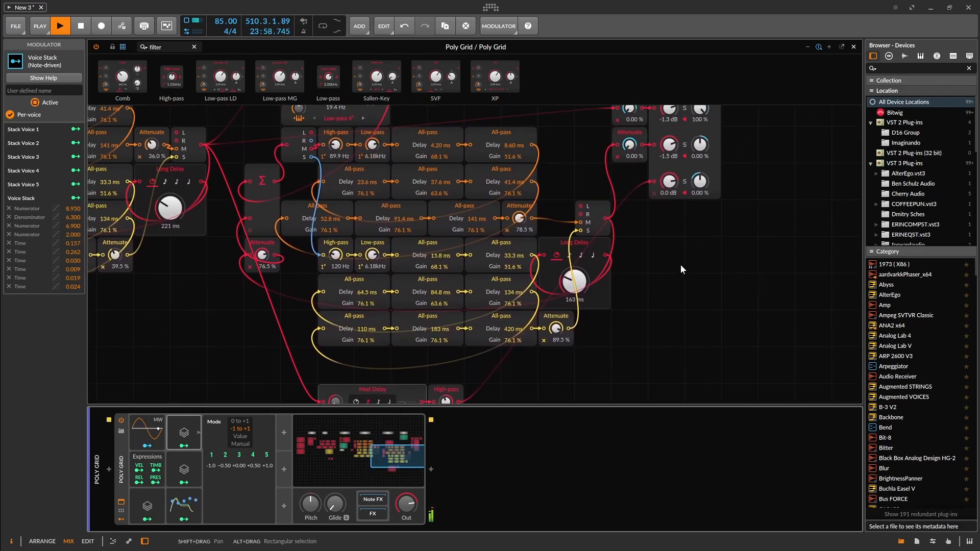
left_click_drag(327, 342, 811, 328)
left_click_drag(443, 347, 739, 365)
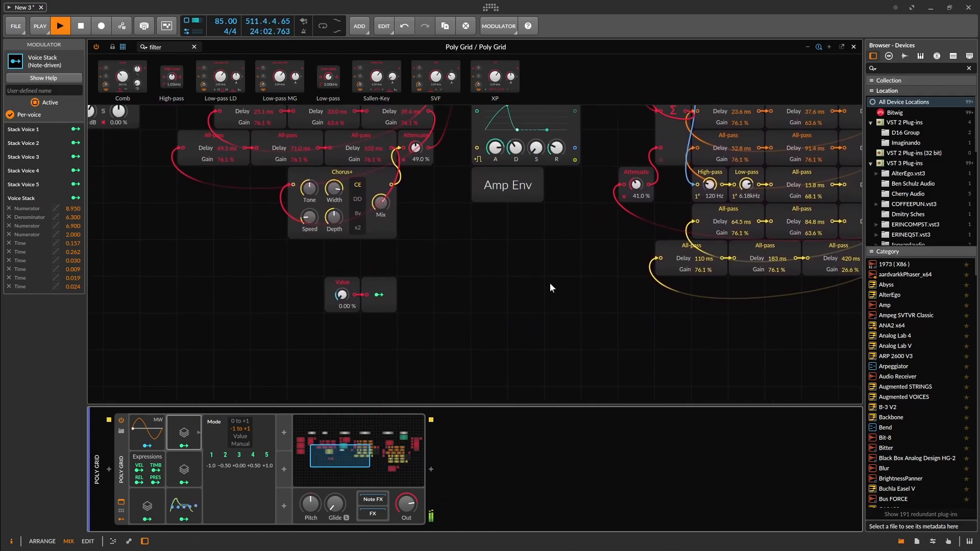
left_click_drag(552, 138, 528, 277)
left_click(571, 194)
left_click_drag(596, 162, 242, 192)
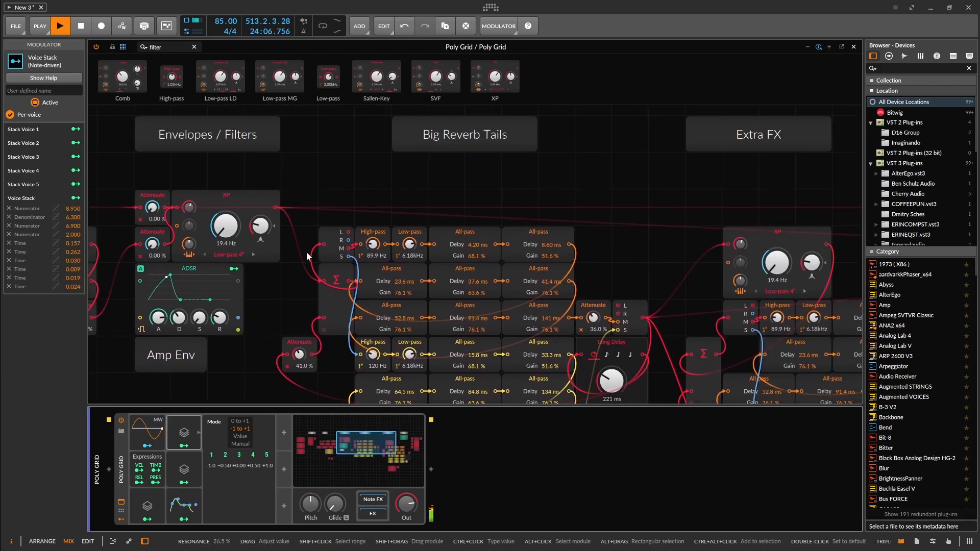
left_click_drag(229, 386, 613, 263)
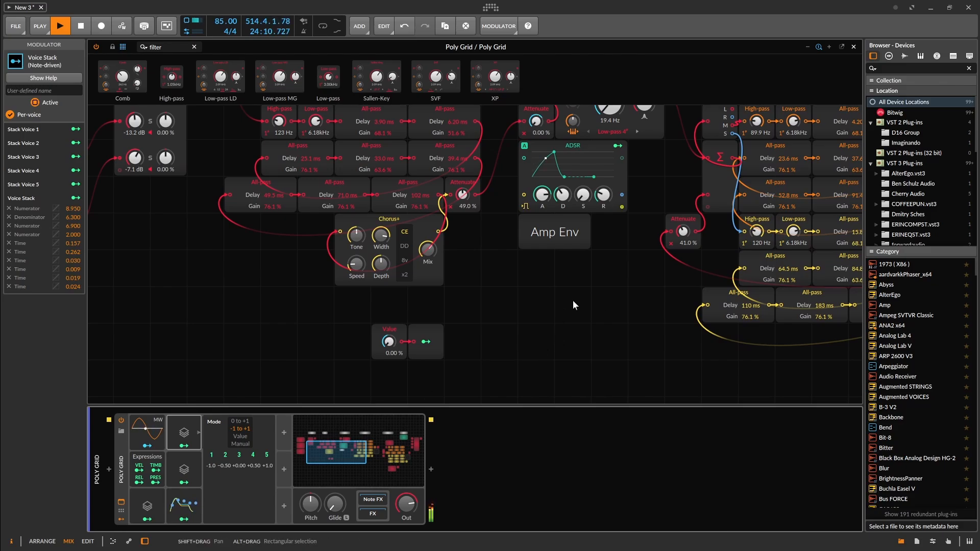
left_click_drag(516, 331, 553, 362)
Map the -1 to +1 Voice Stack to All-pass delays in the first big reverb: orange rows by -0.01 and -0.03, yellow rows by -0.01, -0.05 and -0.05.
left_click_drag(617, 339, 145, 378)
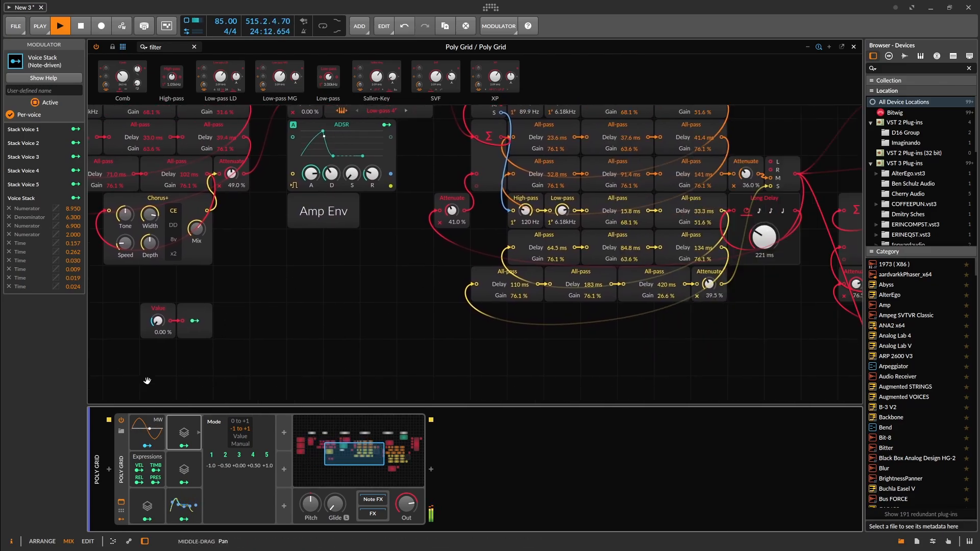
left_click_drag(190, 351, 199, 312)
left_click(184, 446)
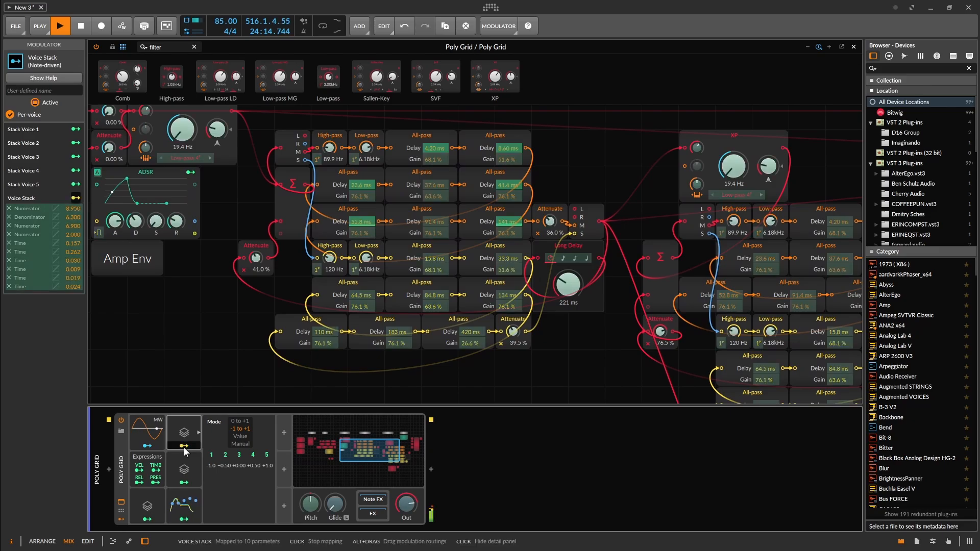
left_click_drag(445, 184, 445, 189)
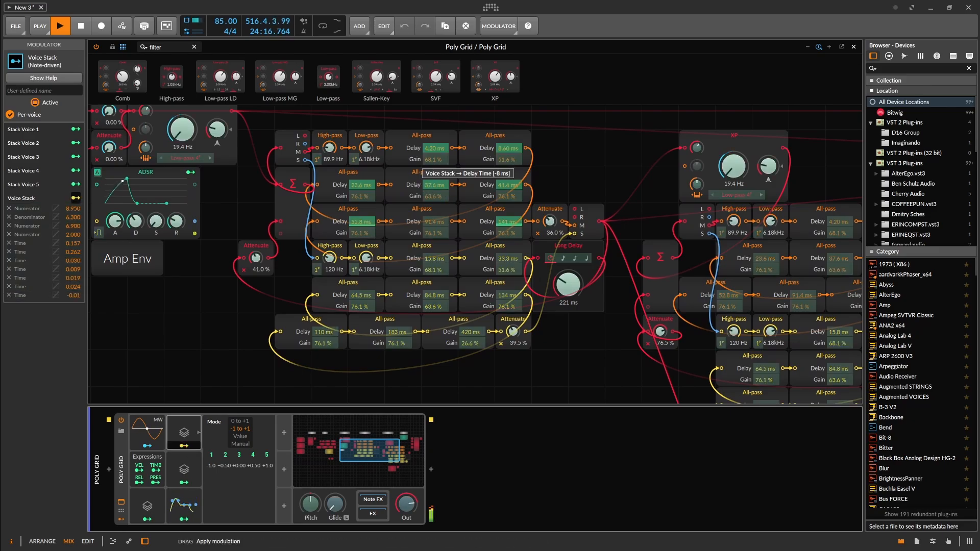
left_click_drag(434, 222, 434, 266)
left_click_drag(471, 332, 471, 343)
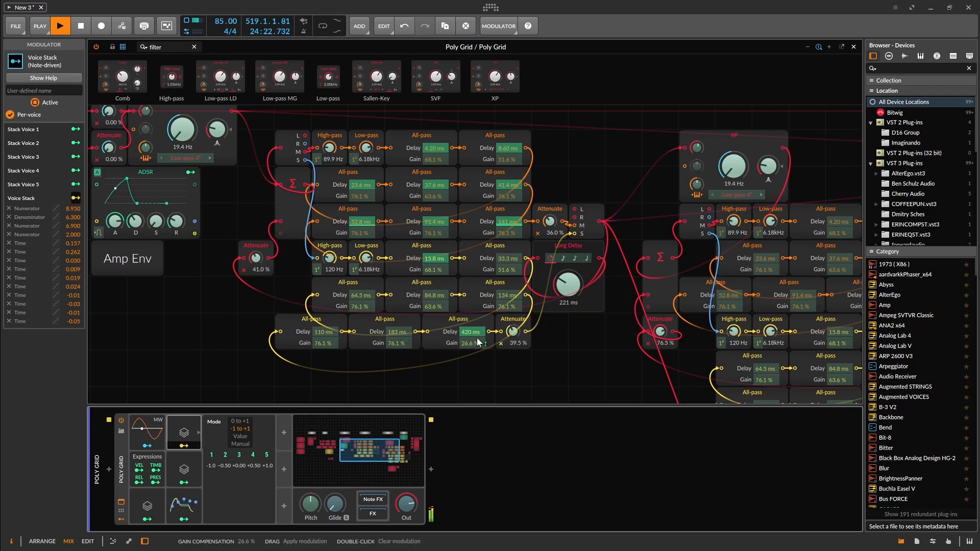
mouse_move(434, 295)
left_mouse_down()
mouse_move(434, 307)
mouse_move(422, 296)
left_mouse_up()
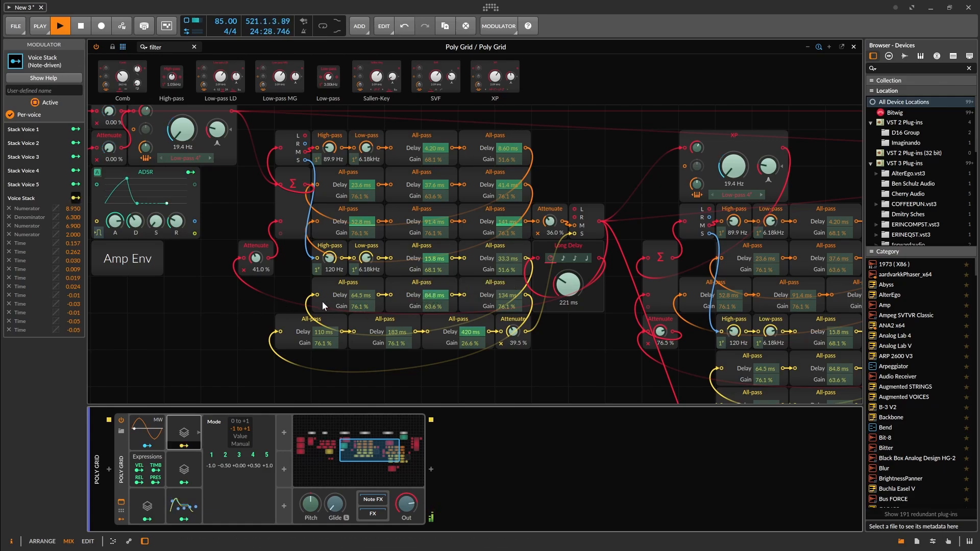
Map the second Voice Stack to the All-pass delay times in the third and middle rows of the early-reflection reverb feeding the Chorus+.
left_click_drag(246, 323, 566, 344)
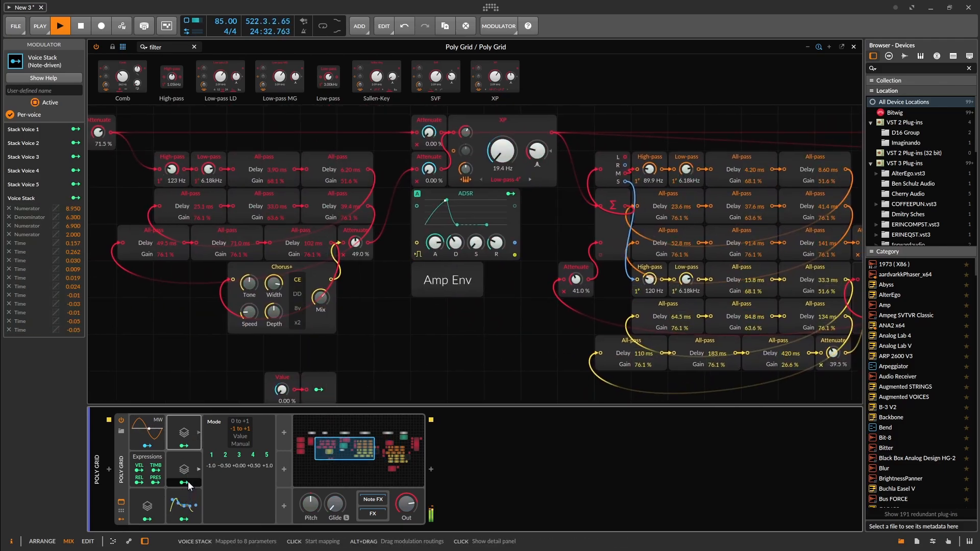
left_click_drag(184, 482, 164, 243)
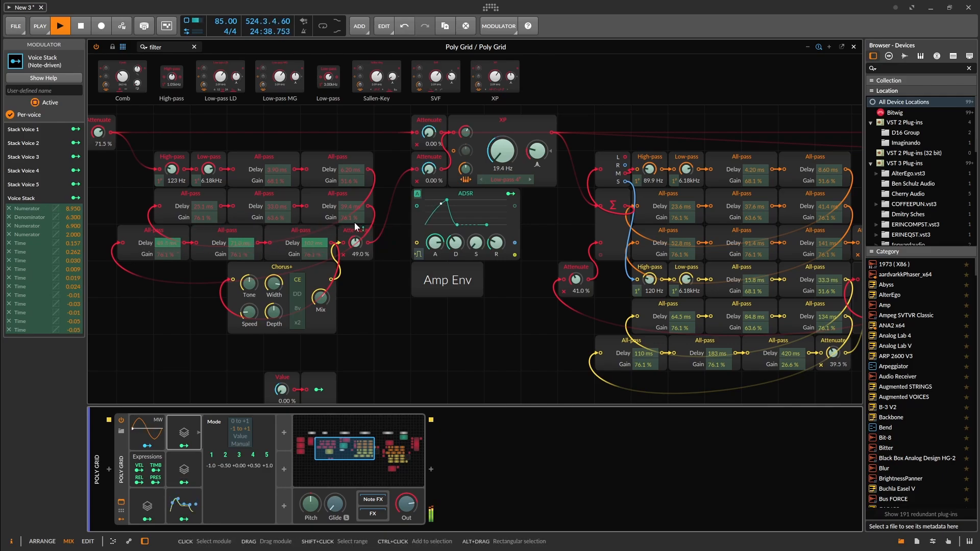
left_click_drag(351, 209, 351, 207)
left_click_drag(280, 206, 280, 210)
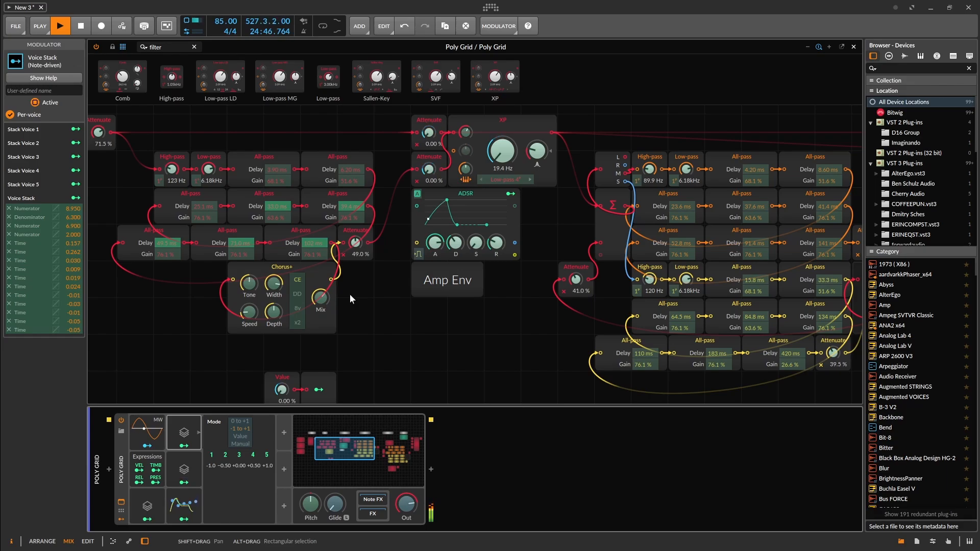
Audition the ADSR modulator's amount at lower settings such as 54.0 % and return it to full.
left_click_drag(390, 346, 477, 323)
left_click(185, 504)
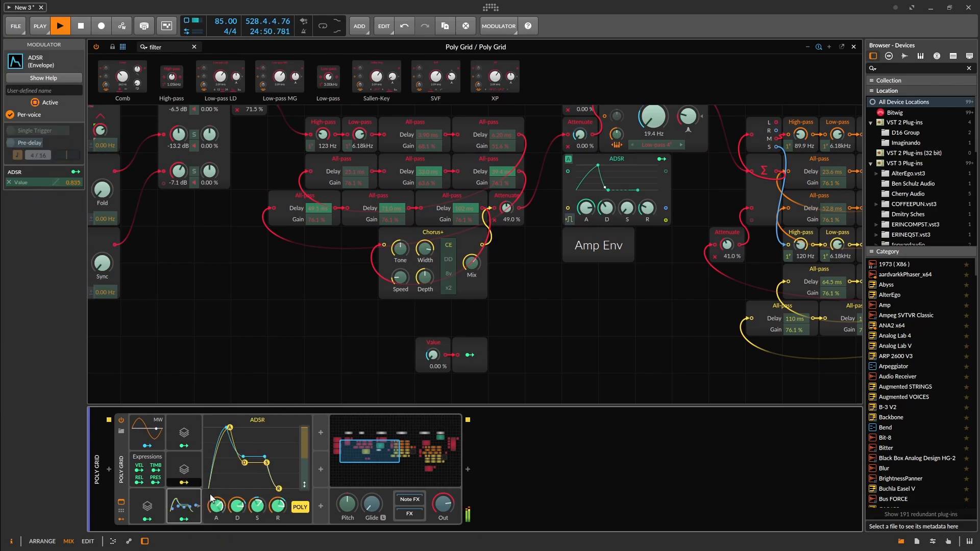
mouse_move(304, 442)
left_mouse_down()
mouse_move(305, 425)
mouse_move(304, 441)
left_mouse_up()
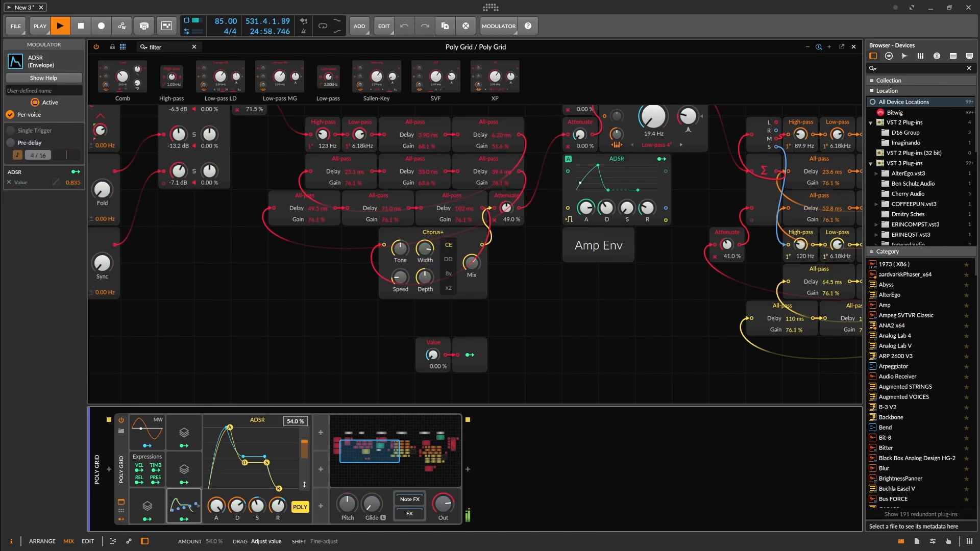
left_click_drag(305, 447, 305, 458)
left_click_drag(306, 435, 306, 428)
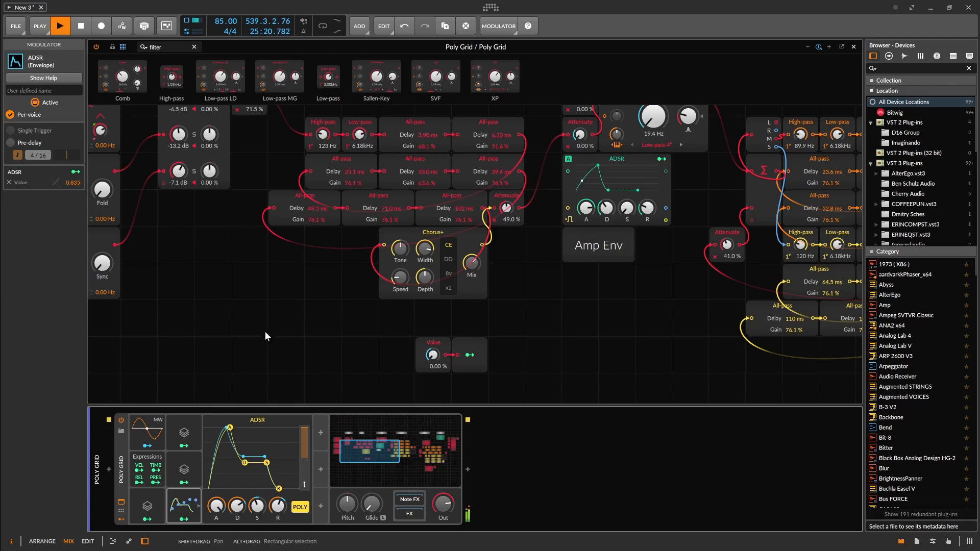
Audition the Sine oscillator alone by setting the oscillator Mixer's first and third channel levels to -Inf dB.
left_click_drag(261, 301, 428, 337)
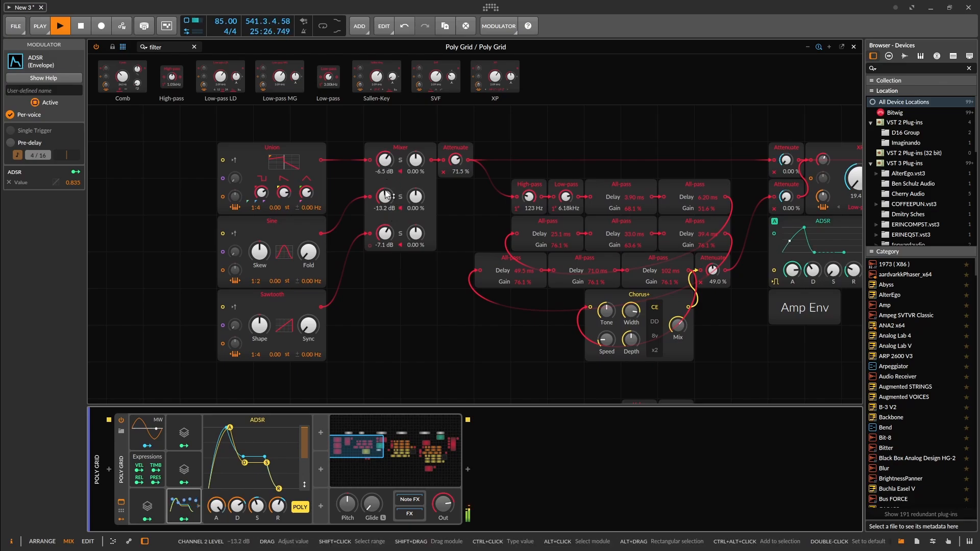
left_click_drag(383, 233, 383, 306)
left_click_drag(385, 162, 385, 240)
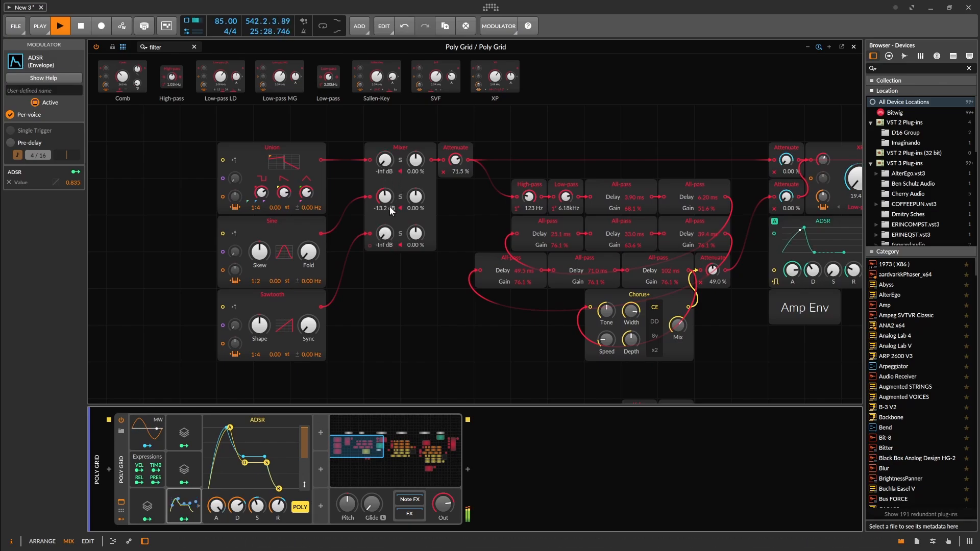
left_click_drag(387, 199, 417, 199)
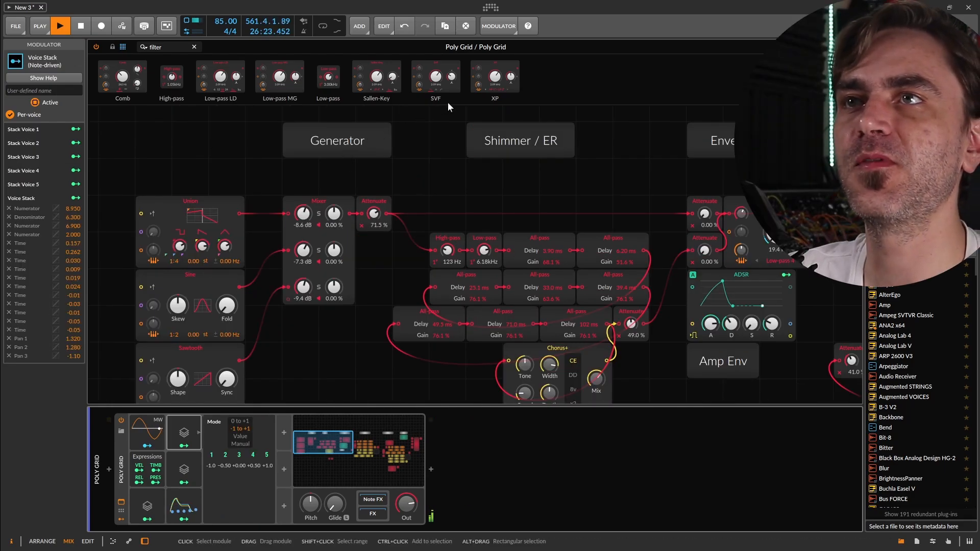
Move the oscillators and Mixer away from the Attenuate and insert an XP filter between them in combined 1° high-pass and 3° low-pass mode.
left_click_drag(341, 179, 144, 384)
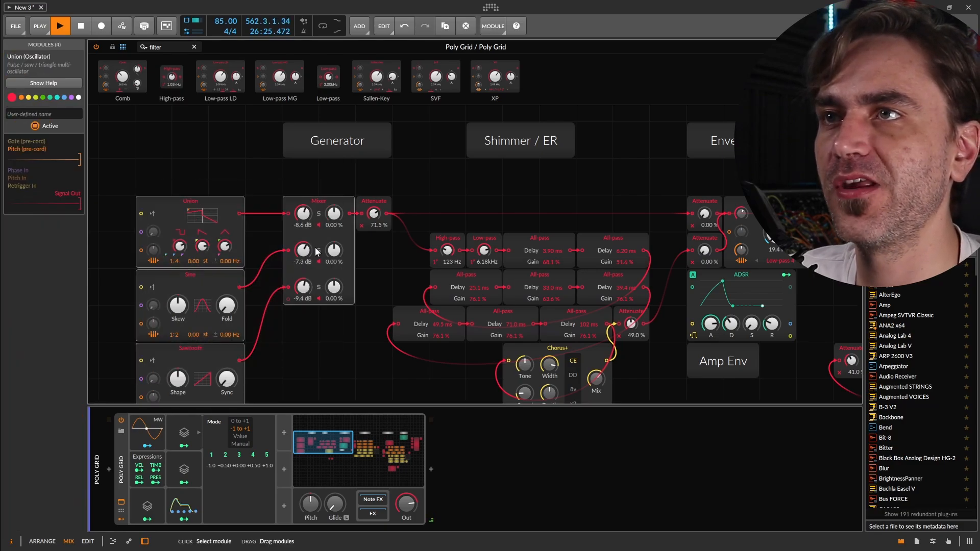
left_click_drag(316, 251, 206, 251)
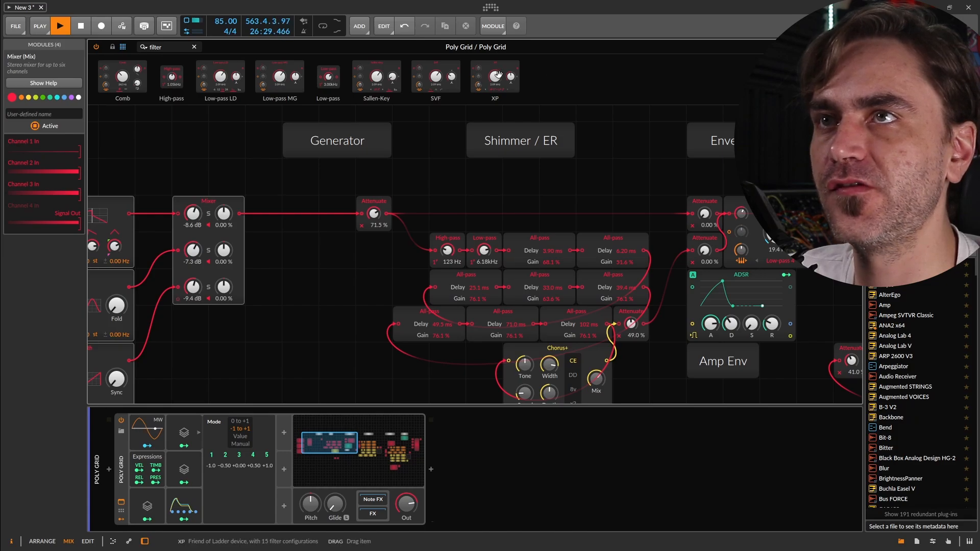
left_click_drag(498, 75, 301, 271)
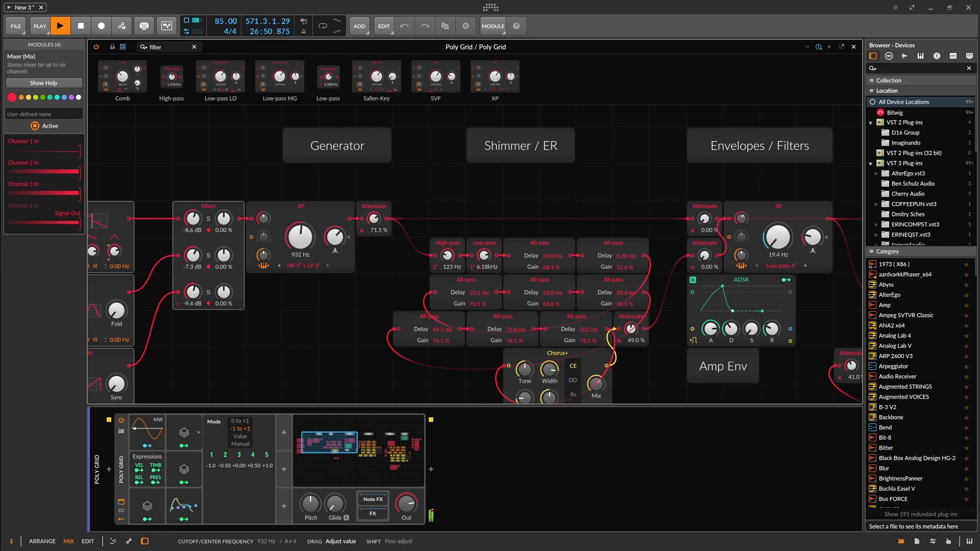
Sweep the new XP filter's cutoff up to 4.98 kHz and down to 440 Hz.
left_click(170, 506)
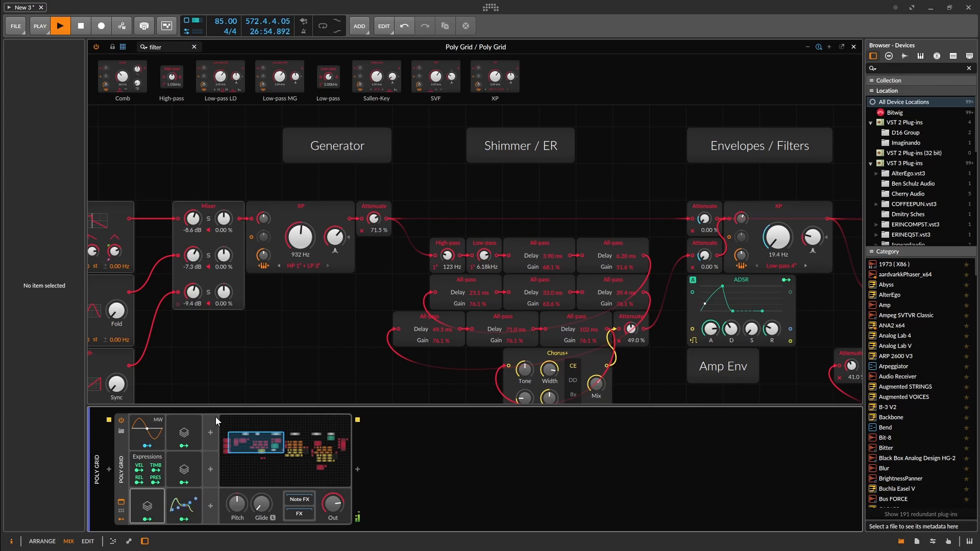
left_click_drag(276, 259, 276, 276)
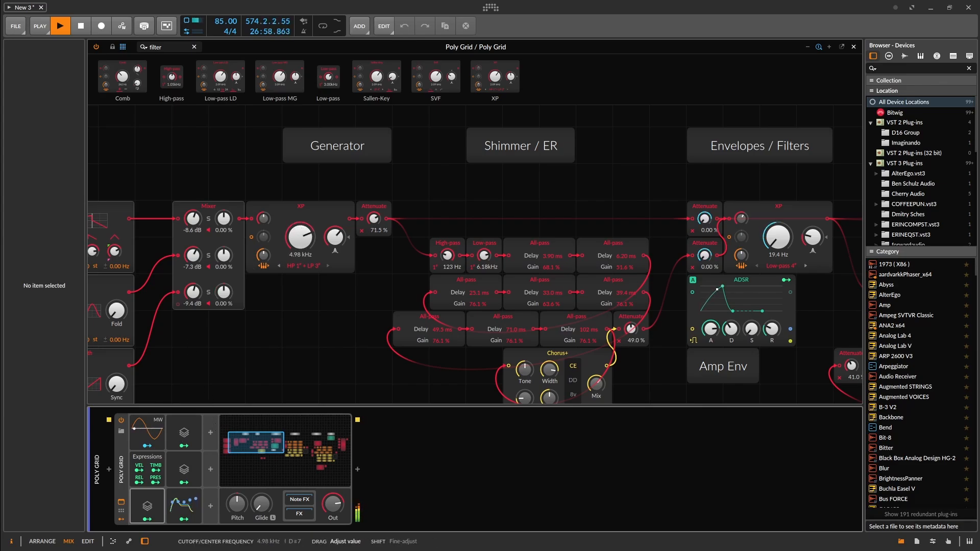
left_click_drag(300, 237, 300, 269)
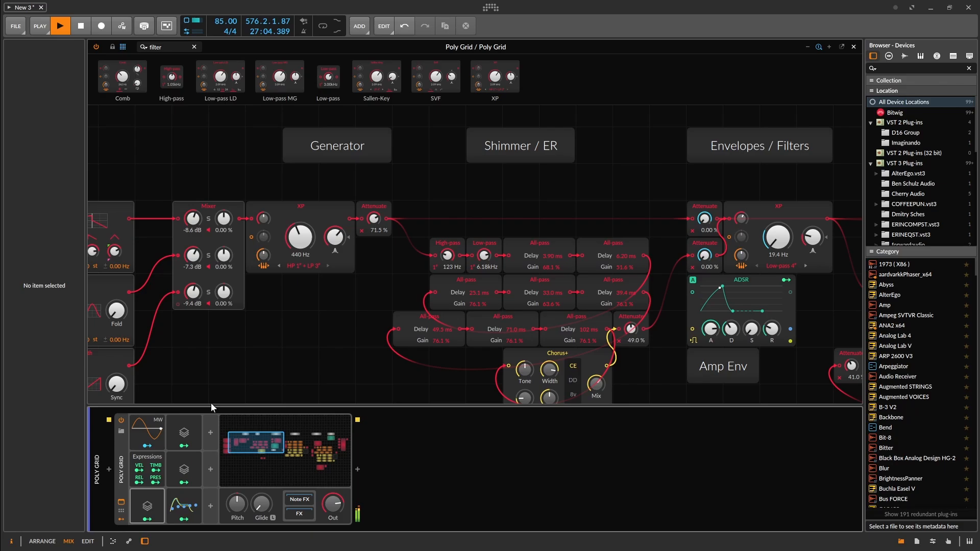
Add a Macro modulator named Cutoff, map it by 129.0 to the generator XP filter's cutoff based at 19.4 Hz, and set it to about 17.5 %.
left_click(211, 440)
type("macr")
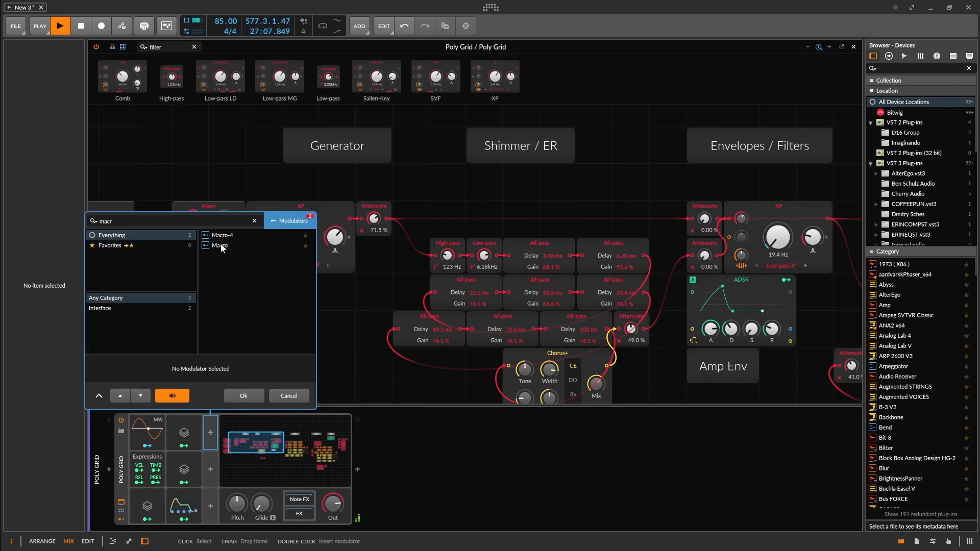
left_click(288, 246)
left_click(244, 396)
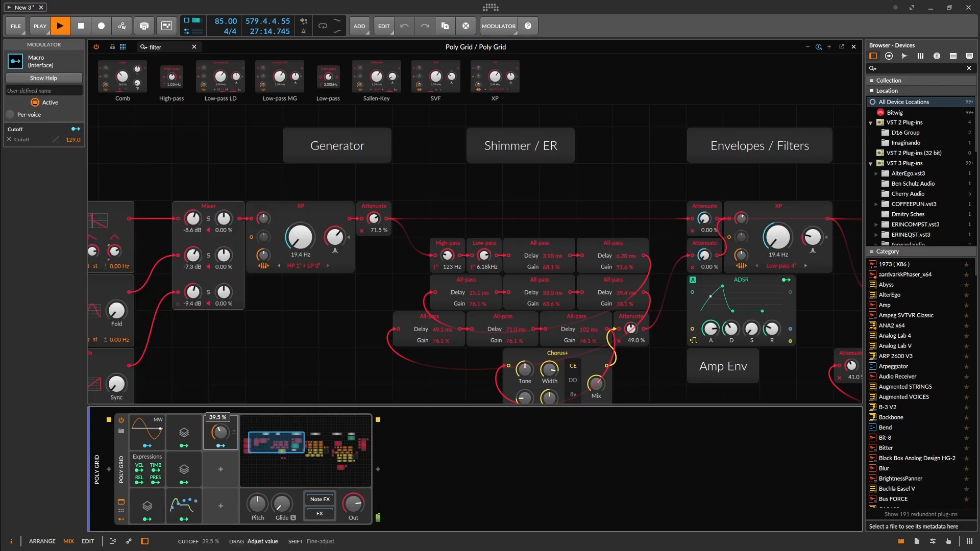
left_click_drag(221, 433, 221, 448)
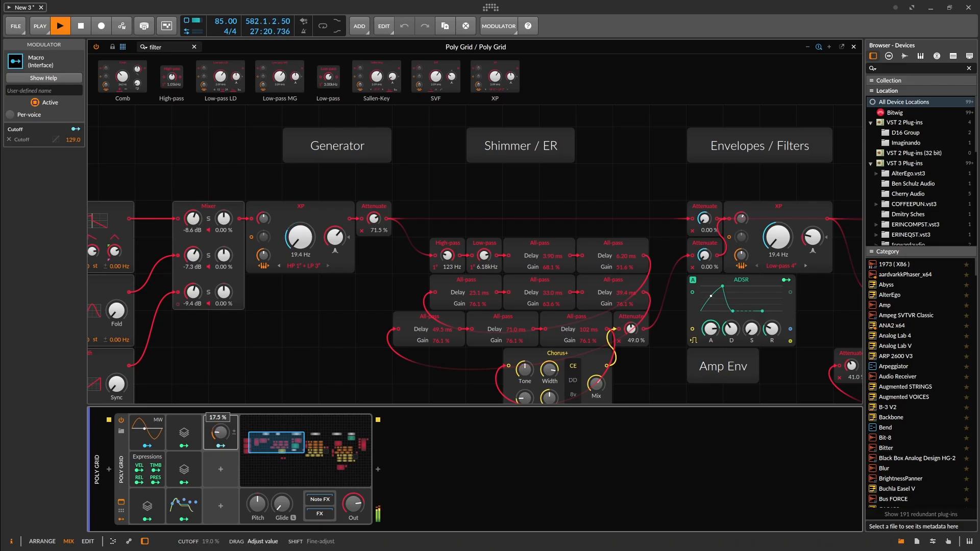